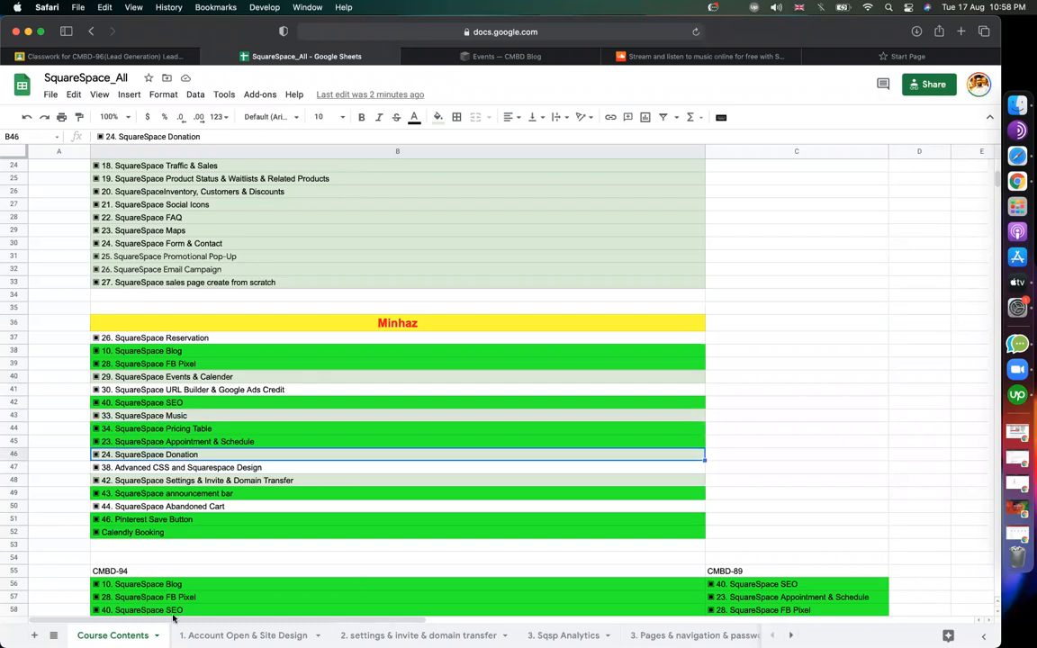
Open the "19. SquareSpace Music" sheet of the SquareSpace_All workbook to review the instructions for adding music
{"action": "left_click", "coordinate": [53, 635]}
{"action": "scroll", "coordinate": [131, 585], "scroll_direction": "down", "scroll_amount": 5}
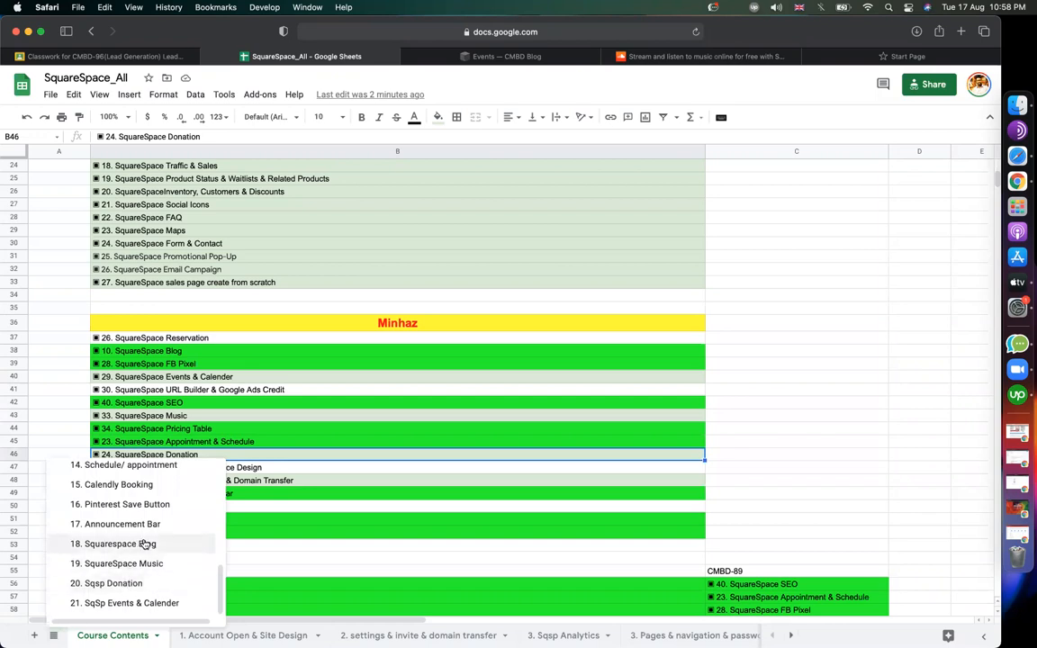
{"action": "left_click", "coordinate": [156, 563]}
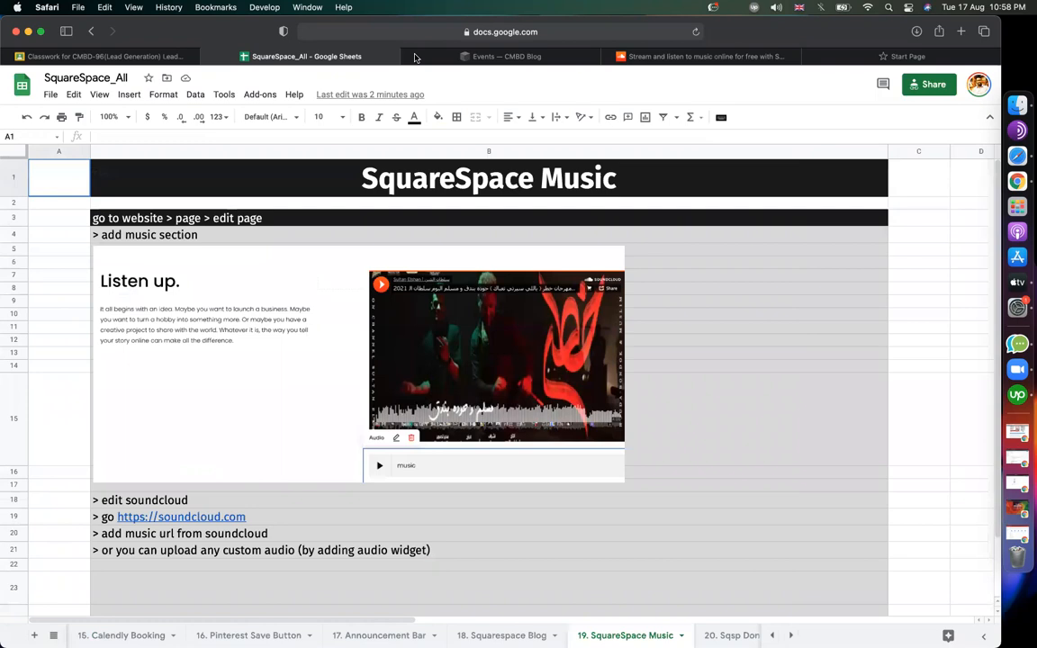
{"action": "left_click", "coordinate": [796, 289]}
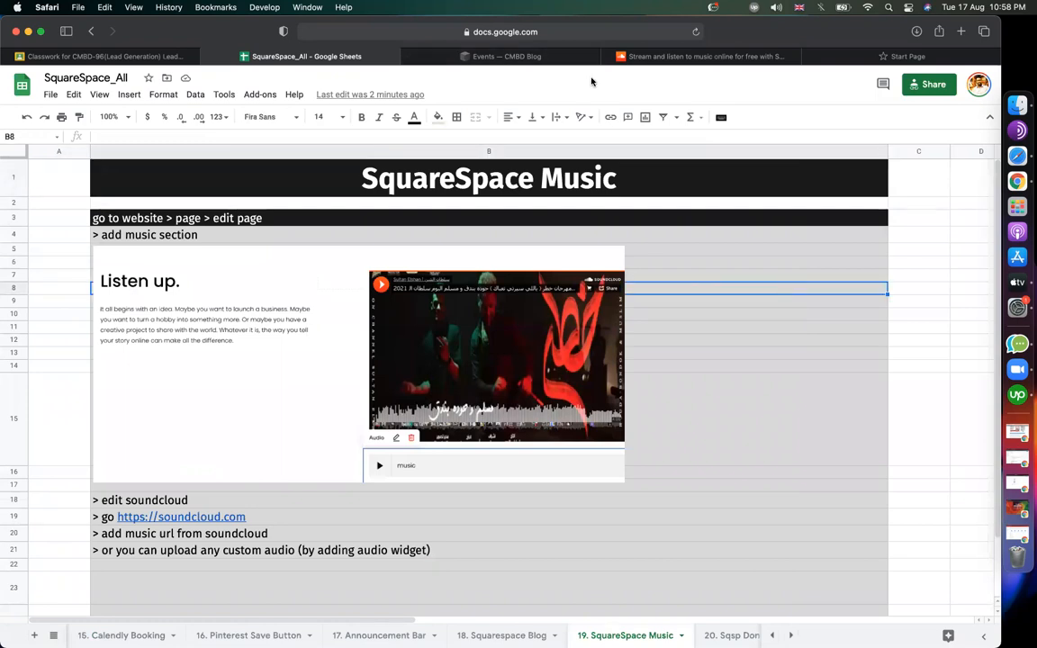
Switch to the CMBD Blog site in Squarespace and open its You page for editing
{"action": "left_click", "coordinate": [540, 56]}
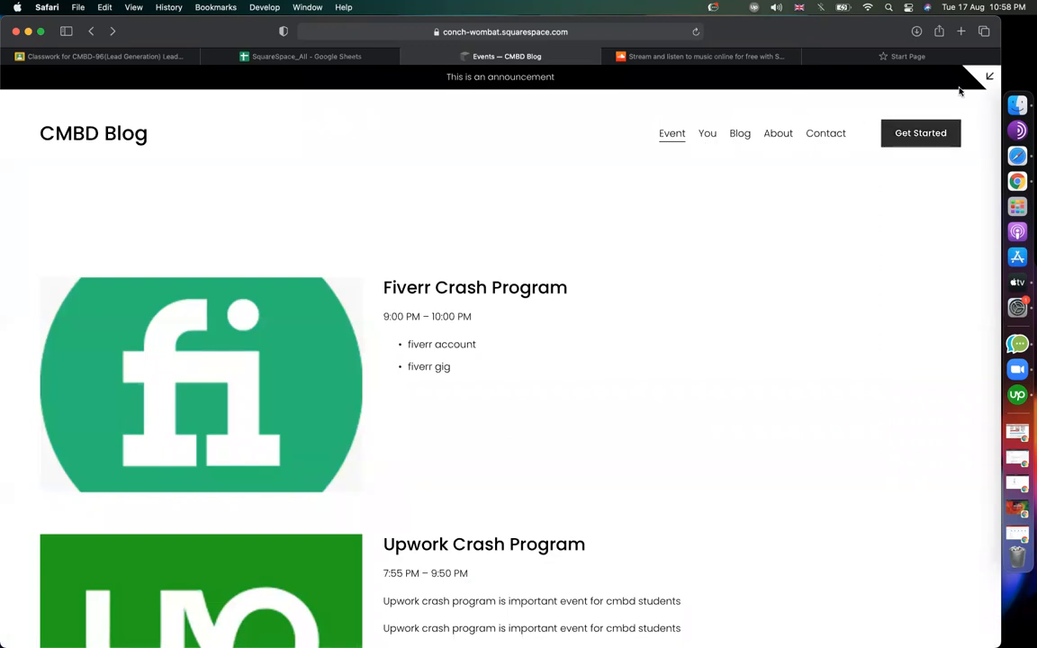
{"action": "left_click", "coordinate": [989, 77]}
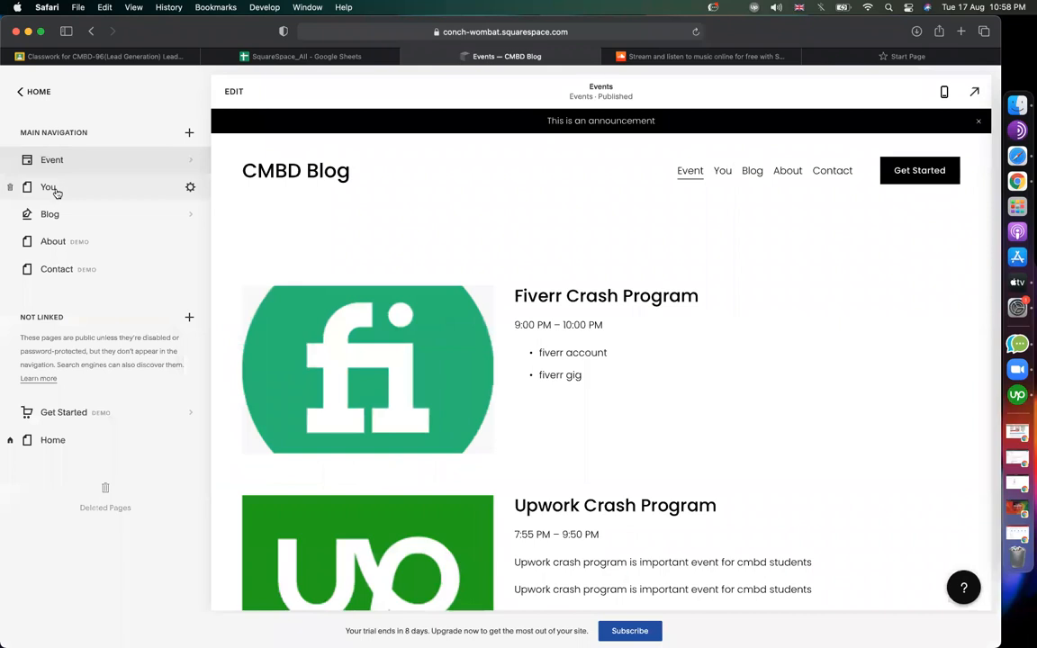
{"action": "left_click", "coordinate": [55, 191]}
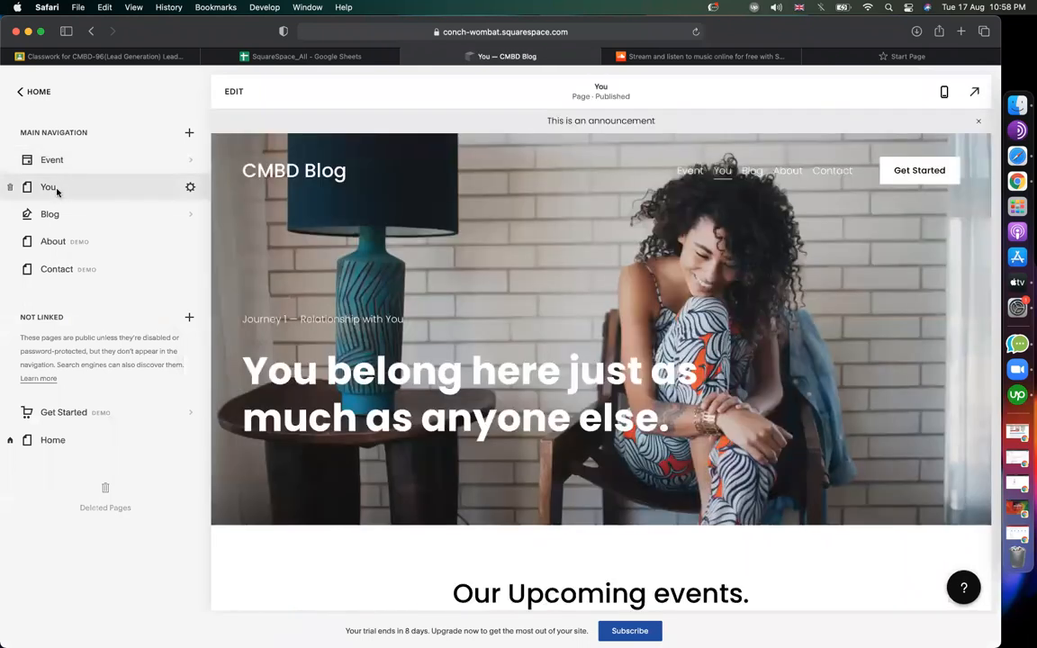
{"action": "scroll", "coordinate": [483, 348], "scroll_direction": "down", "scroll_amount": 10}
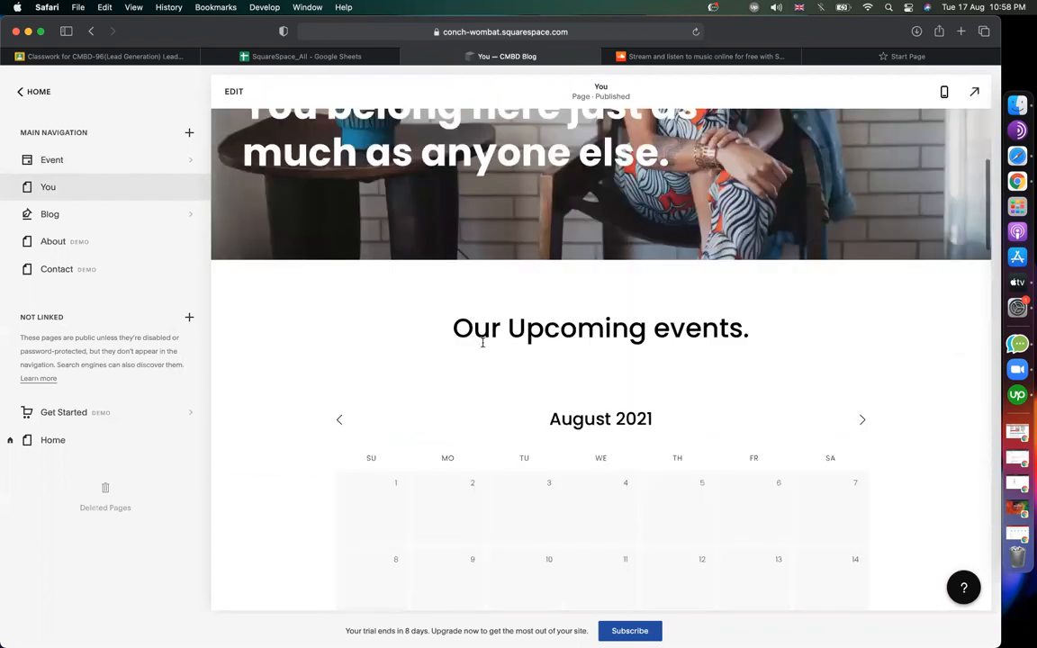
{"action": "scroll", "coordinate": [483, 348], "scroll_direction": "down", "scroll_amount": 2}
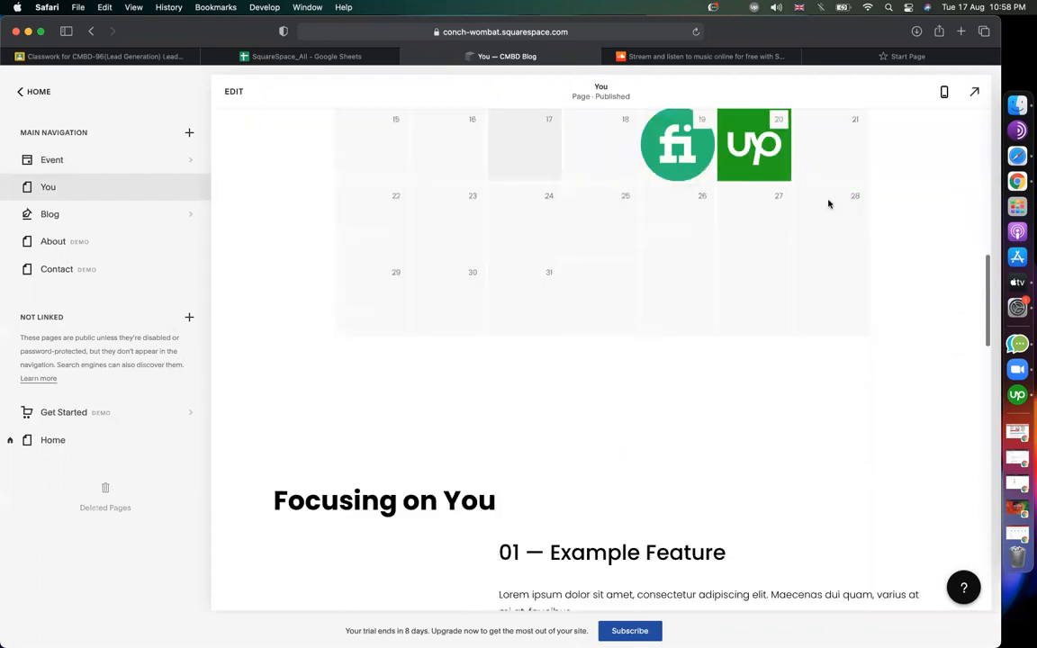
{"action": "left_click", "coordinate": [235, 93]}
Add a Music section below the events calendar, using the layout with text beside a single-track SoundCloud player
{"action": "scroll", "coordinate": [401, 389], "scroll_direction": "down", "scroll_amount": 5}
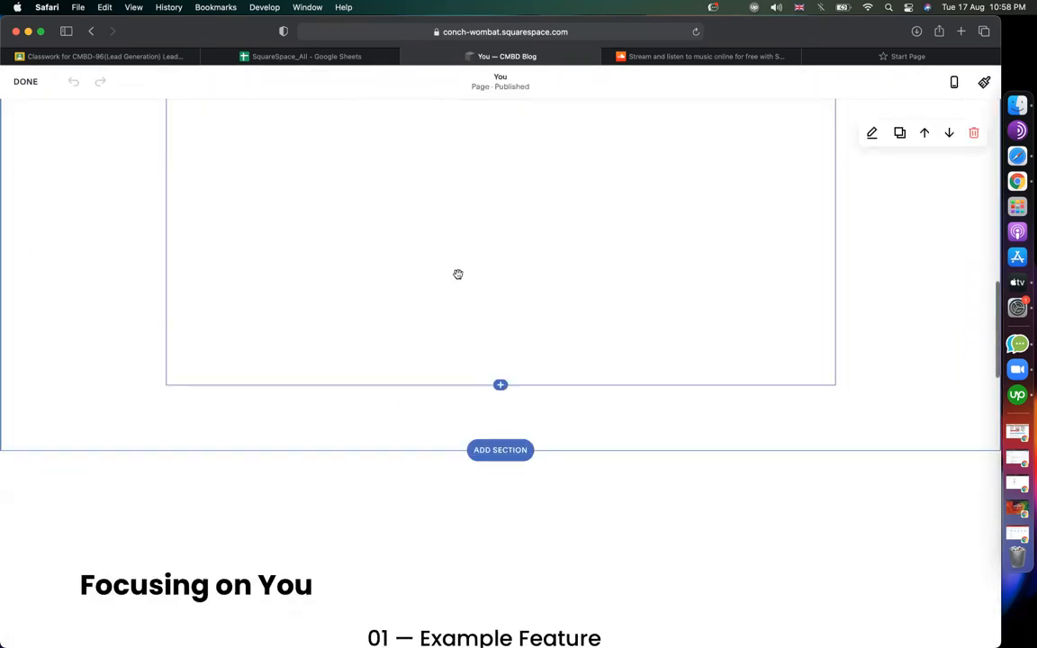
{"action": "scroll", "coordinate": [500, 424], "scroll_direction": "down", "scroll_amount": 2}
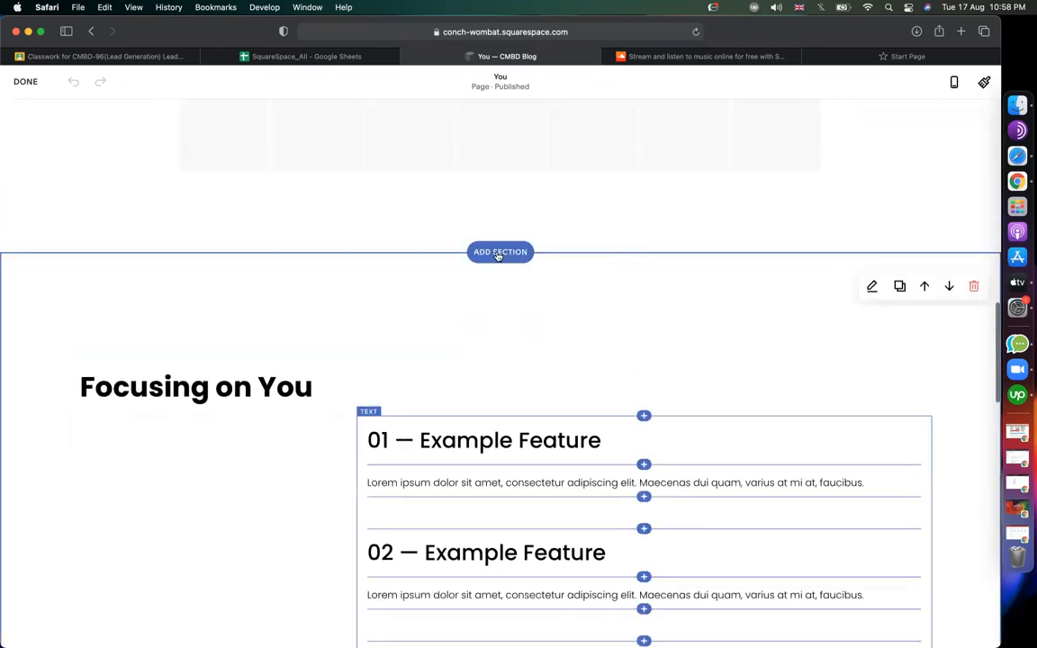
{"action": "left_click", "coordinate": [499, 253]}
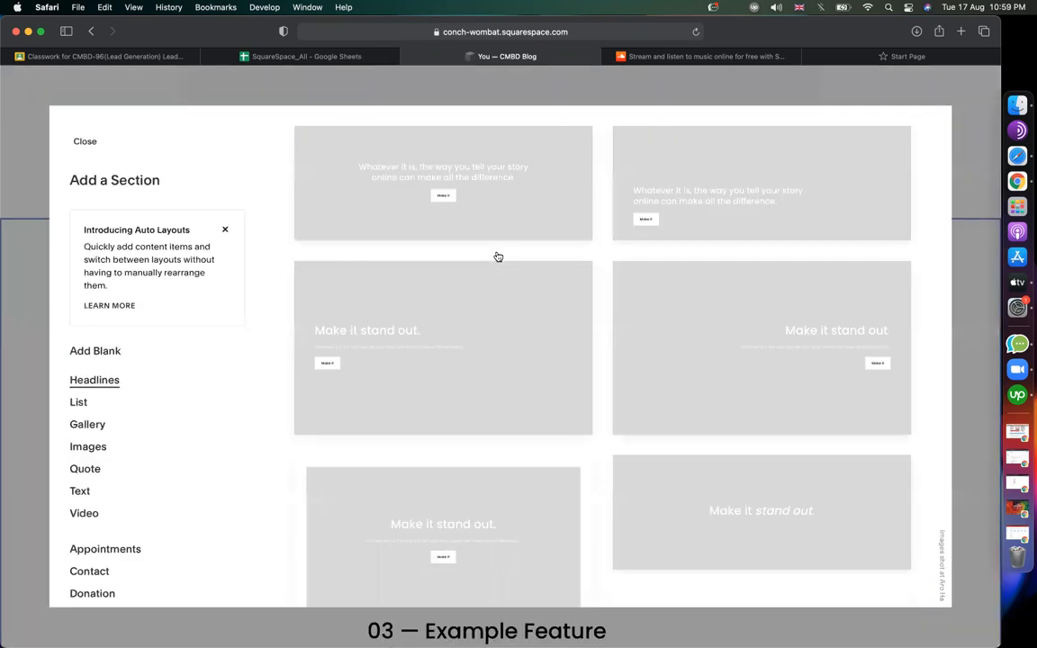
{"action": "scroll", "coordinate": [153, 515], "scroll_direction": "down", "scroll_amount": 5}
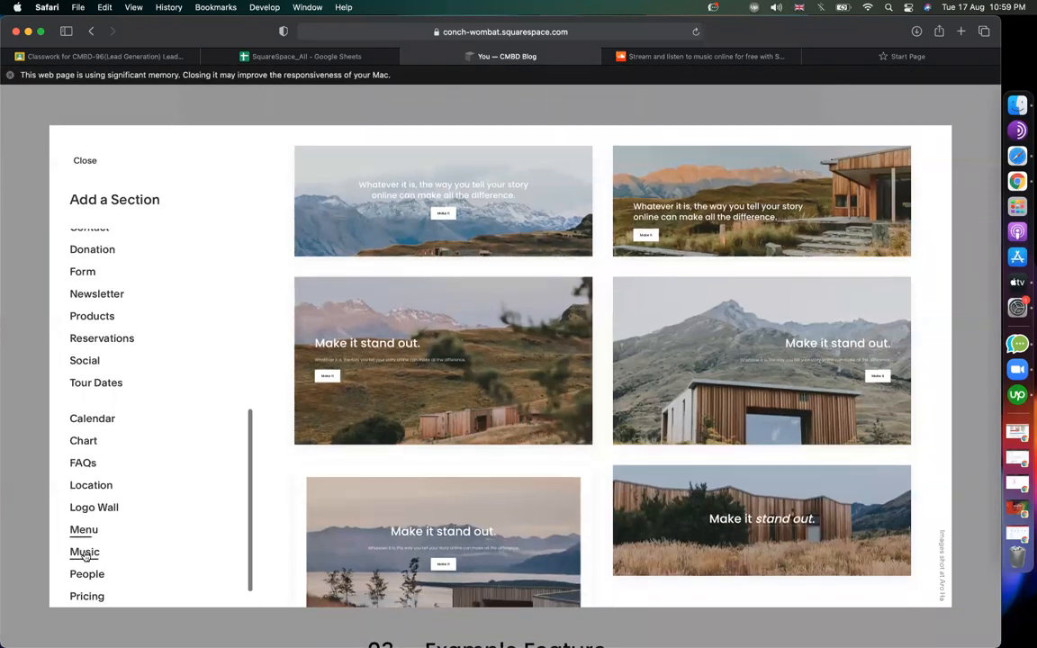
{"action": "left_click", "coordinate": [83, 553]}
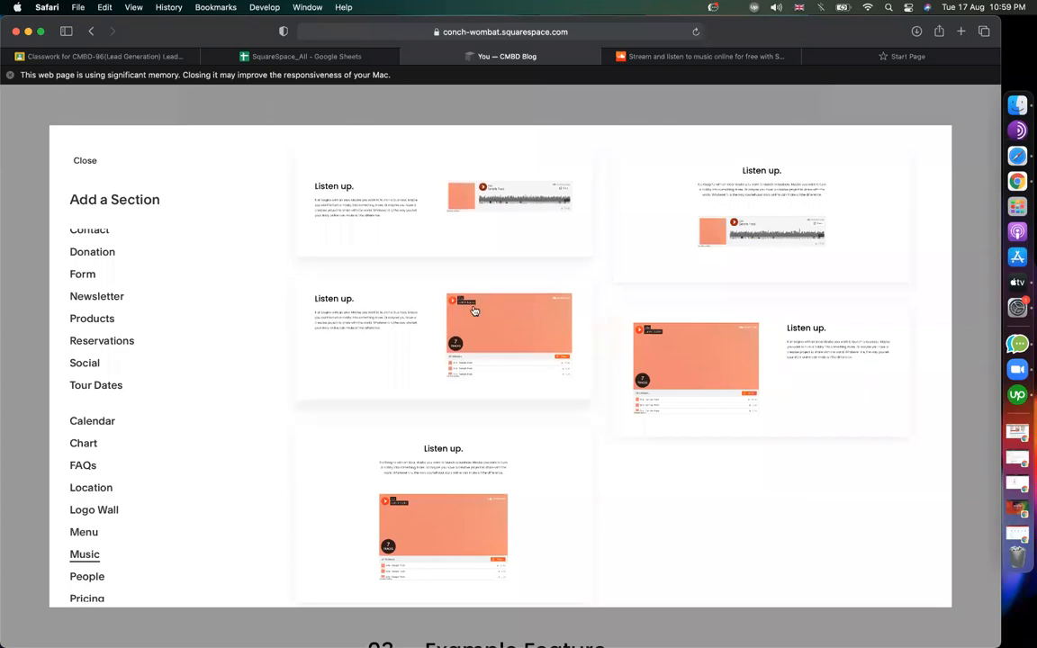
{"action": "left_click", "coordinate": [470, 224]}
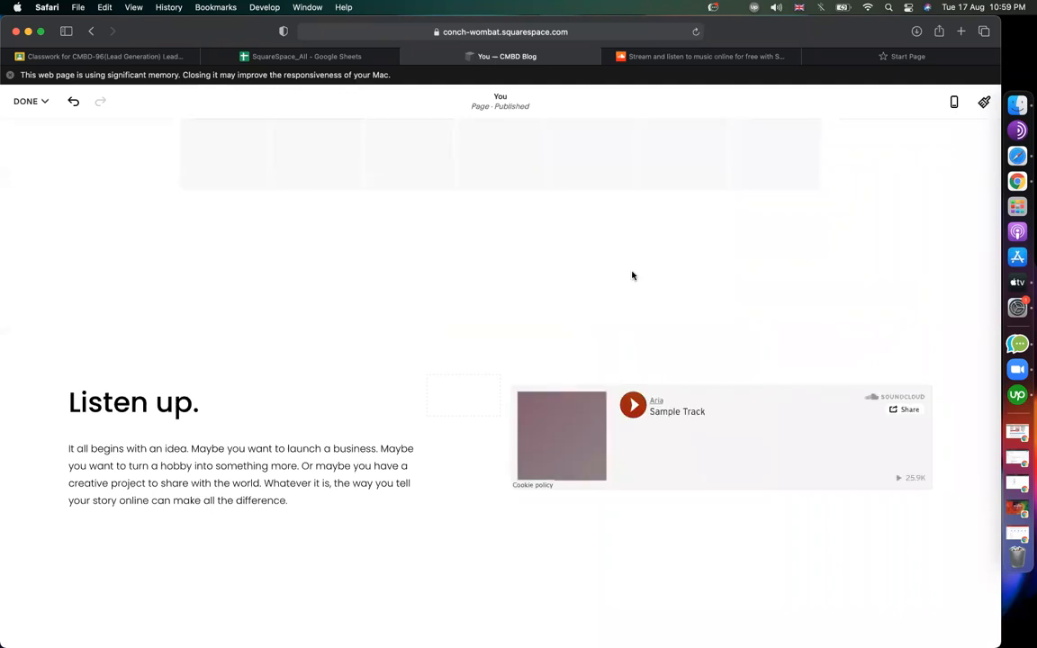
Change the new music section's heading to "Listen Music."
{"action": "scroll", "coordinate": [629, 279], "scroll_direction": "down", "scroll_amount": 2}
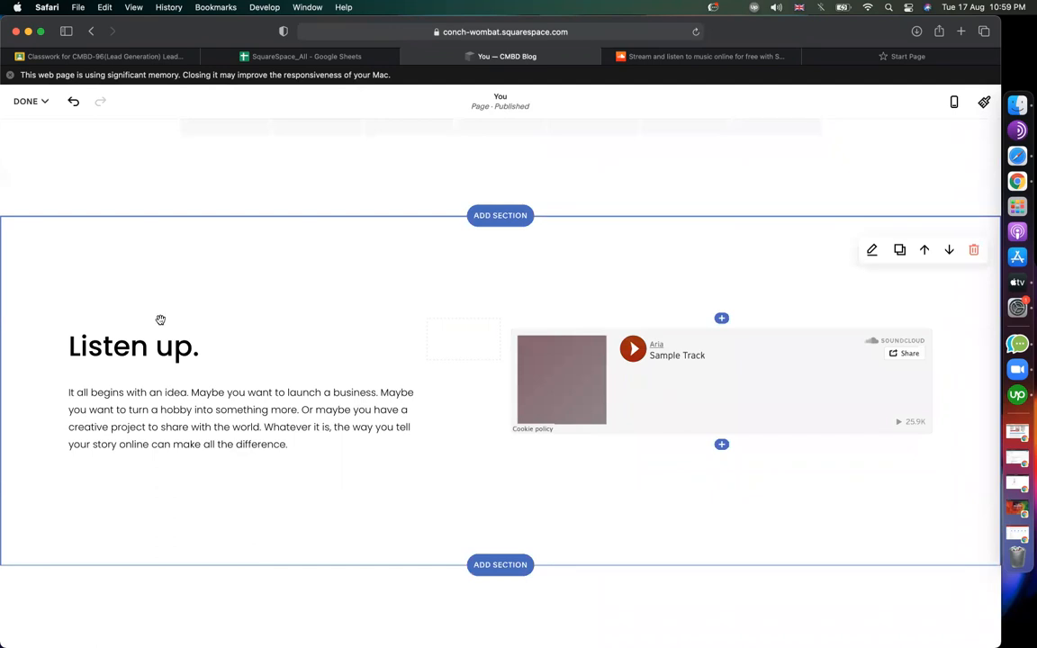
{"action": "left_click", "coordinate": [179, 351]}
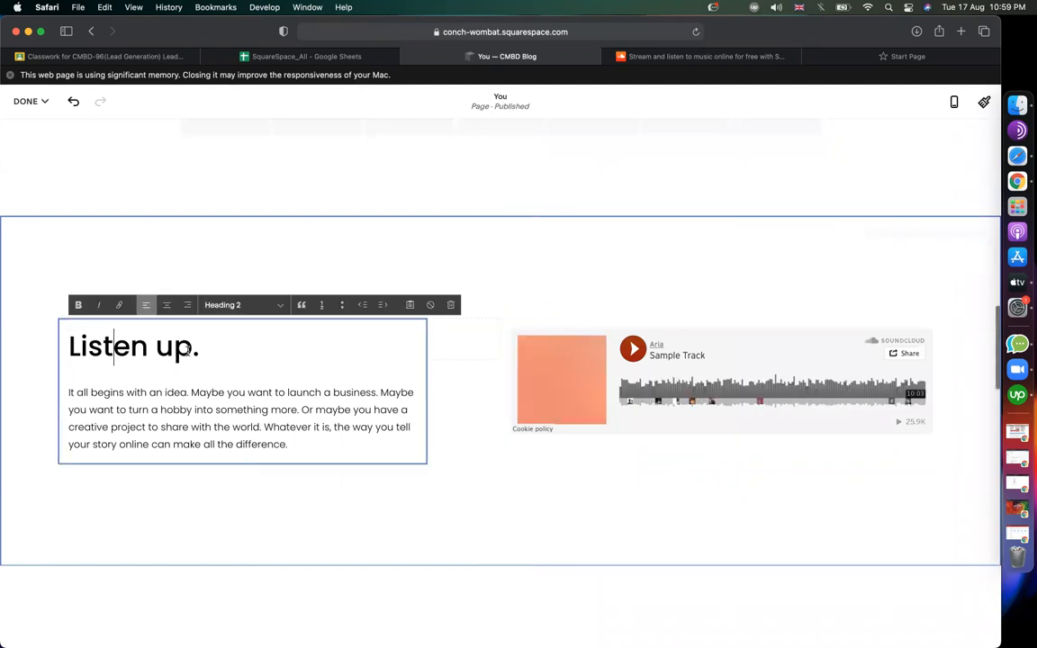
{"action": "left_click_drag", "start_coordinate": [68, 352], "coordinate": [193, 352]}
{"action": "type", "text": "Liste"}
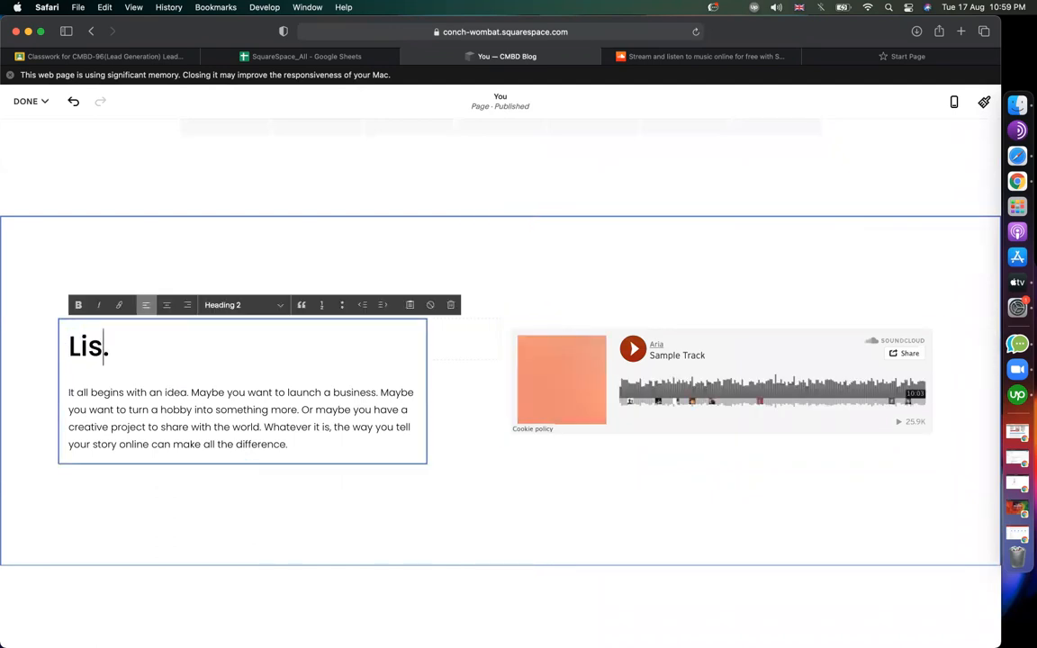
{"action": "type", "text": "n Music"}
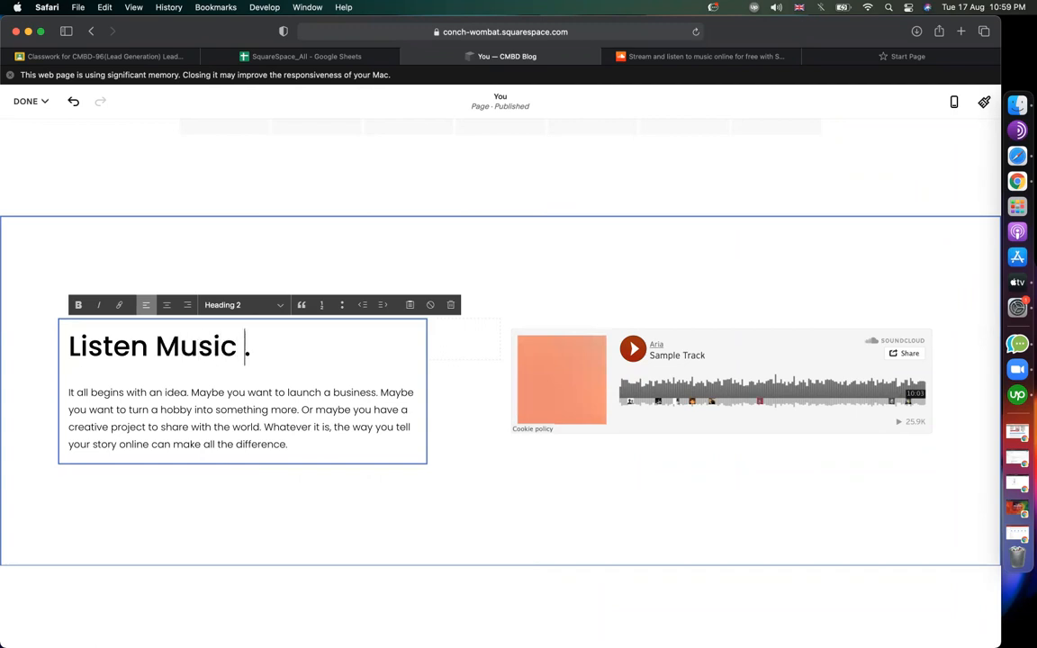
{"action": "left_click", "coordinate": [584, 398]}
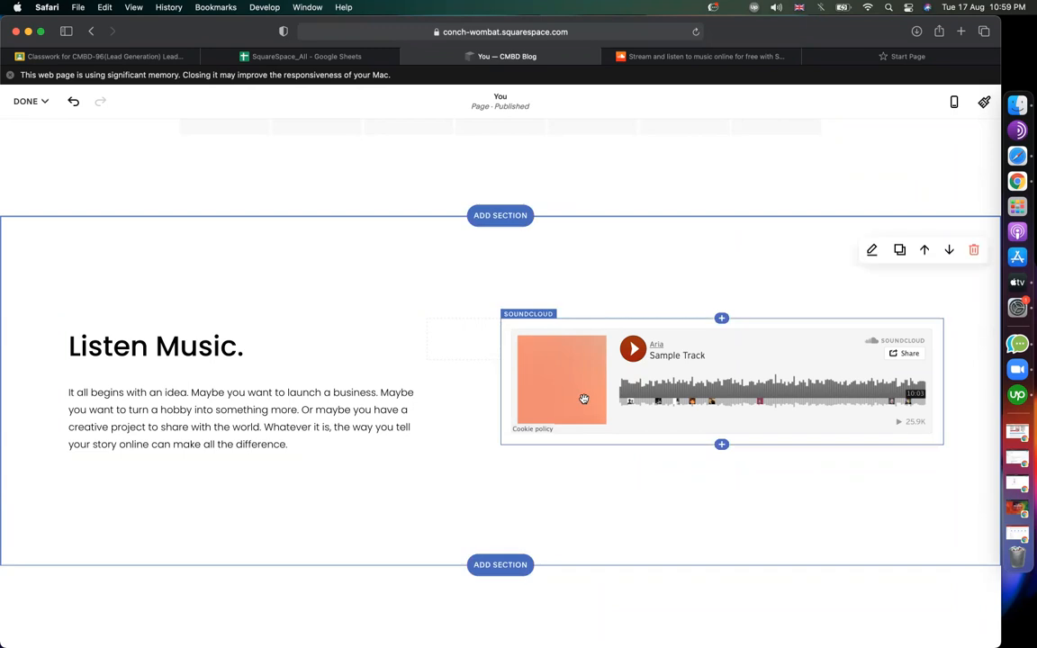
Look at the SoundCloud home page and its web address, and return to the Squarespace page editor
{"action": "left_click", "coordinate": [870, 253]}
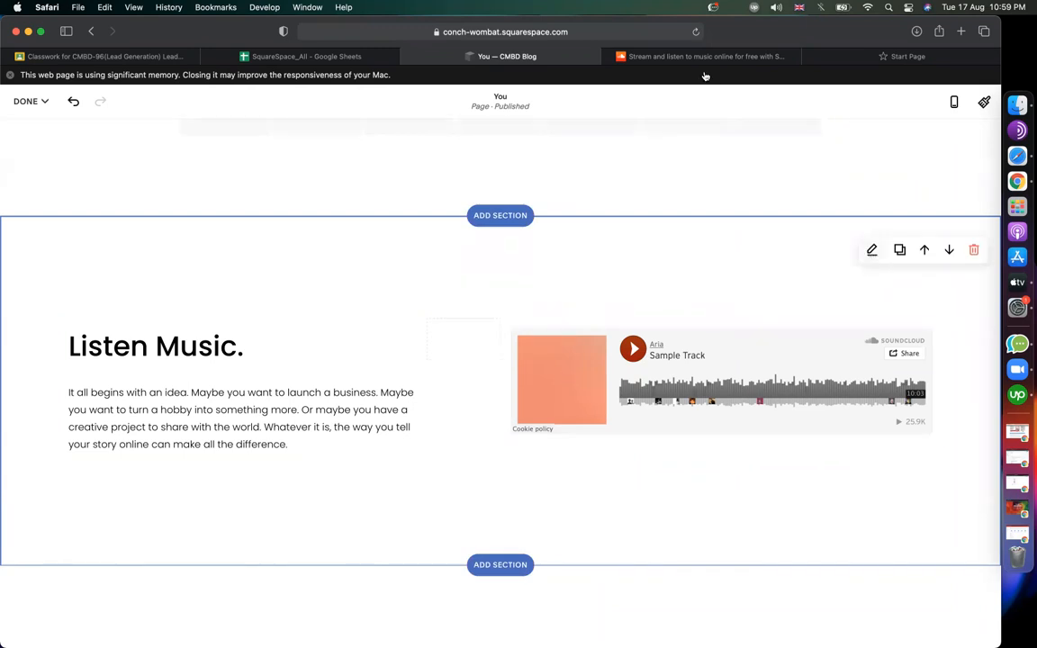
{"action": "left_click", "coordinate": [624, 56]}
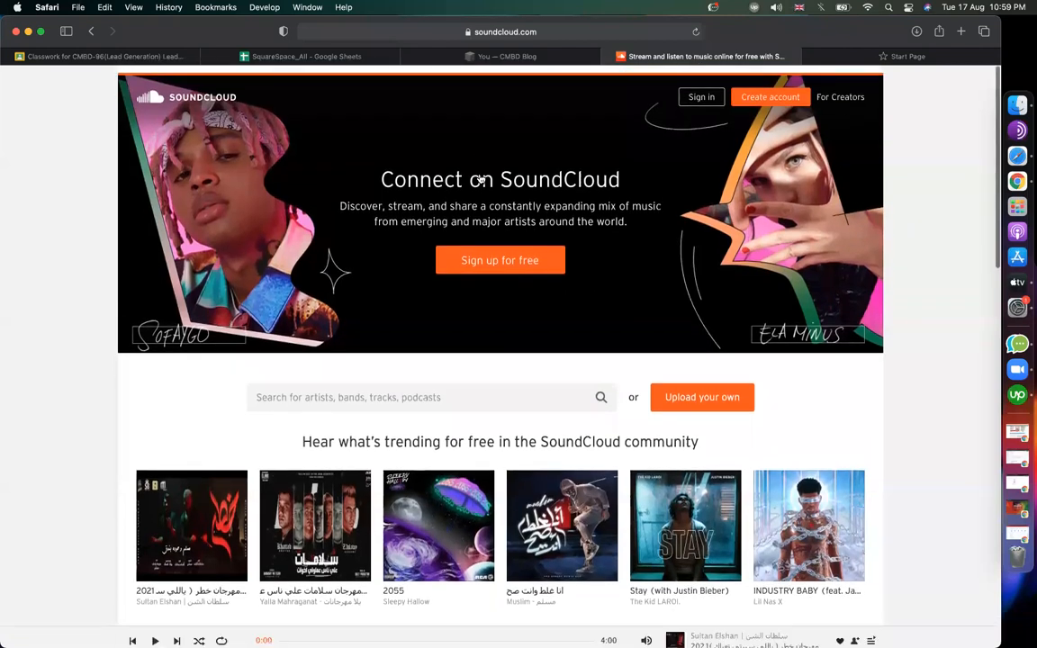
{"action": "left_click", "coordinate": [561, 30]}
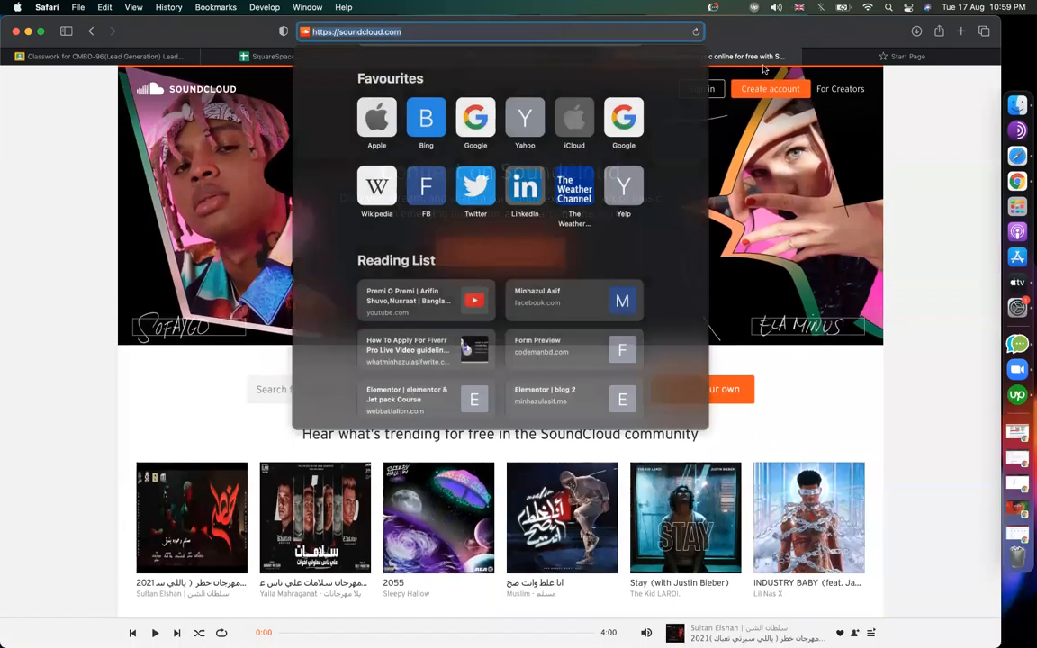
{"action": "left_click", "coordinate": [901, 146]}
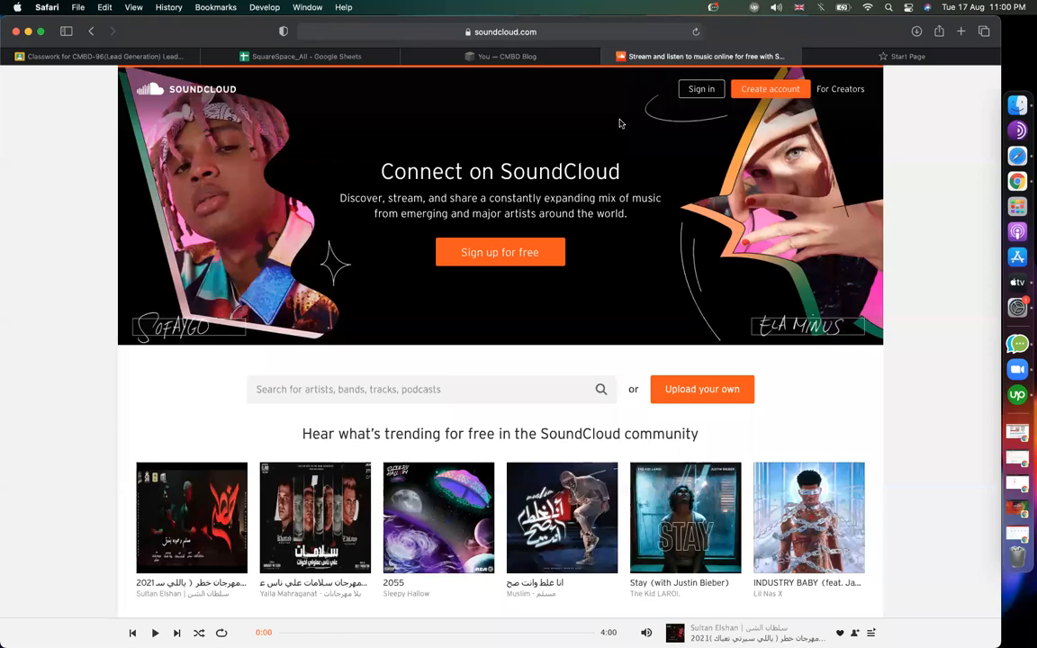
{"action": "left_click", "coordinate": [482, 57]}
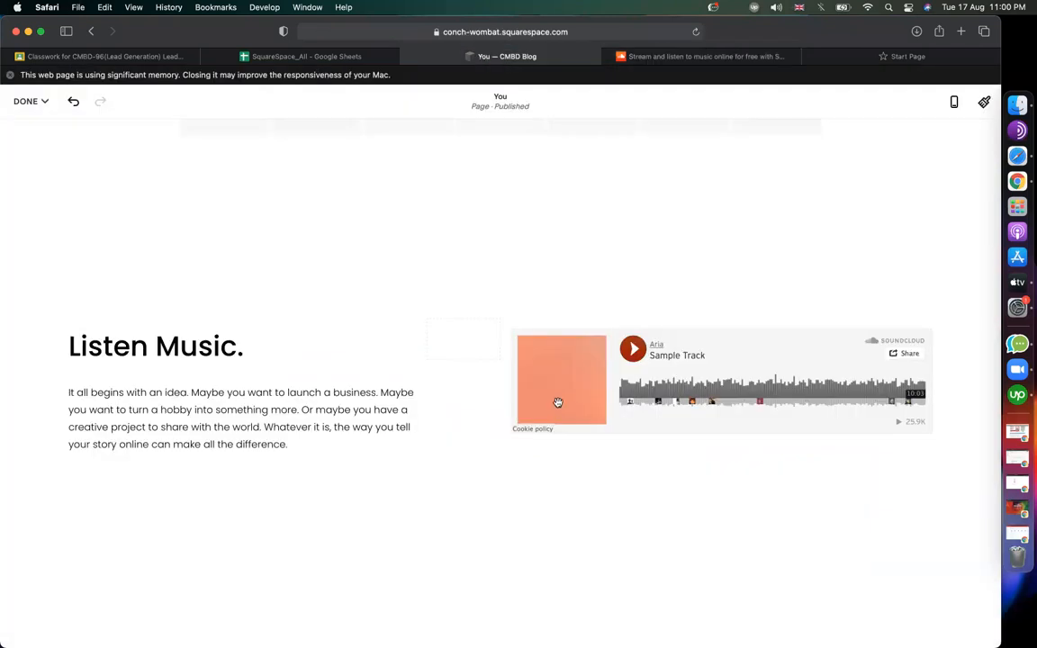
Open the SoundCloud block's embed settings and select its link
{"action": "left_click", "coordinate": [643, 392]}
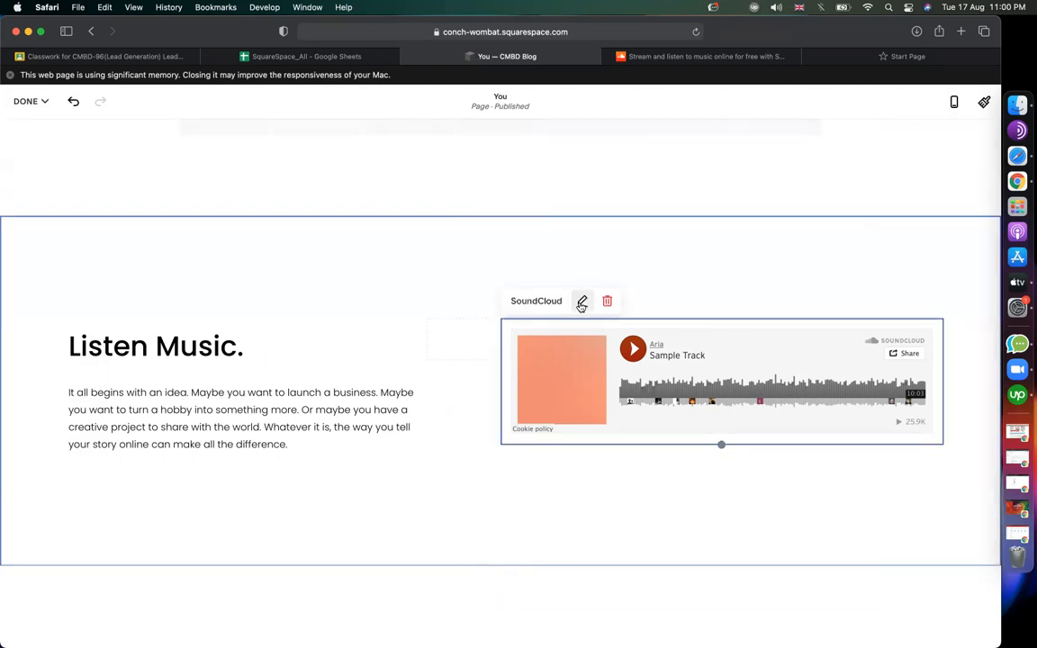
{"action": "left_click", "coordinate": [582, 302]}
{"action": "left_click", "coordinate": [798, 599]}
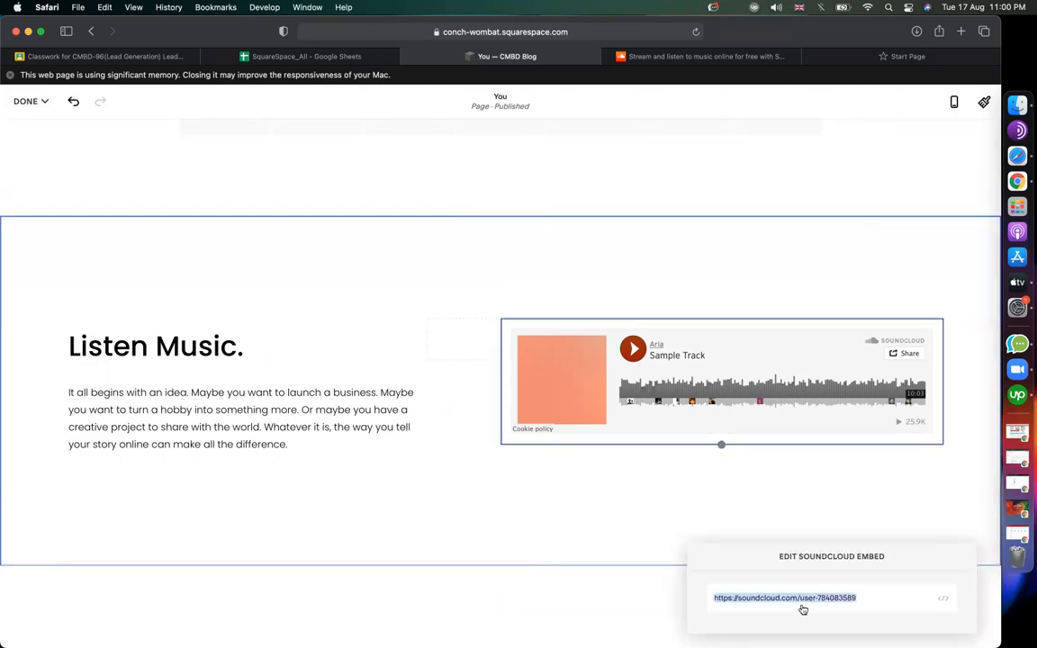
On SoundCloud, open the third track in the second row of trending tracks and copy its page URL
{"action": "left_click", "coordinate": [709, 57]}
{"action": "scroll", "coordinate": [404, 436], "scroll_direction": "down", "scroll_amount": 5}
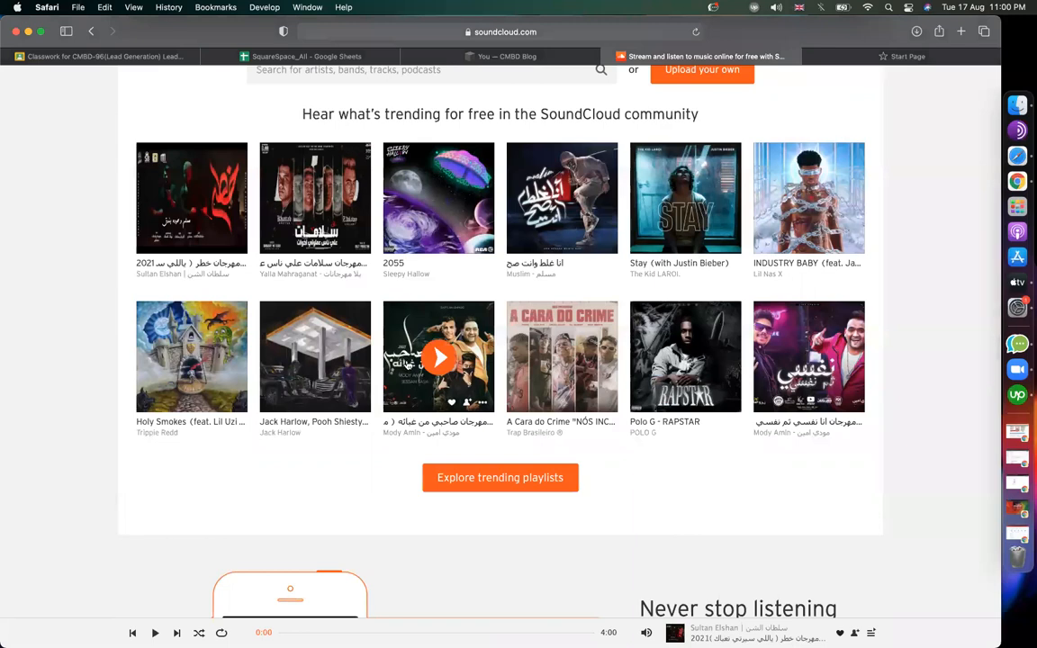
{"action": "left_click", "coordinate": [415, 423]}
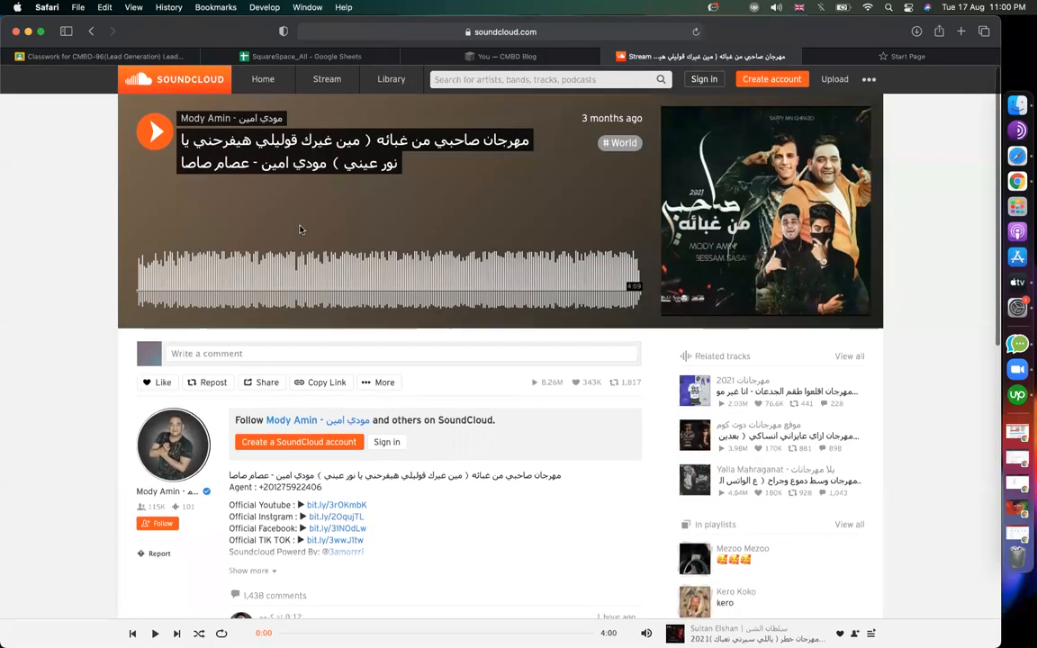
{"action": "left_click", "coordinate": [543, 34]}
{"action": "key", "text": "super+c"}
{"action": "left_click", "coordinate": [894, 174]}
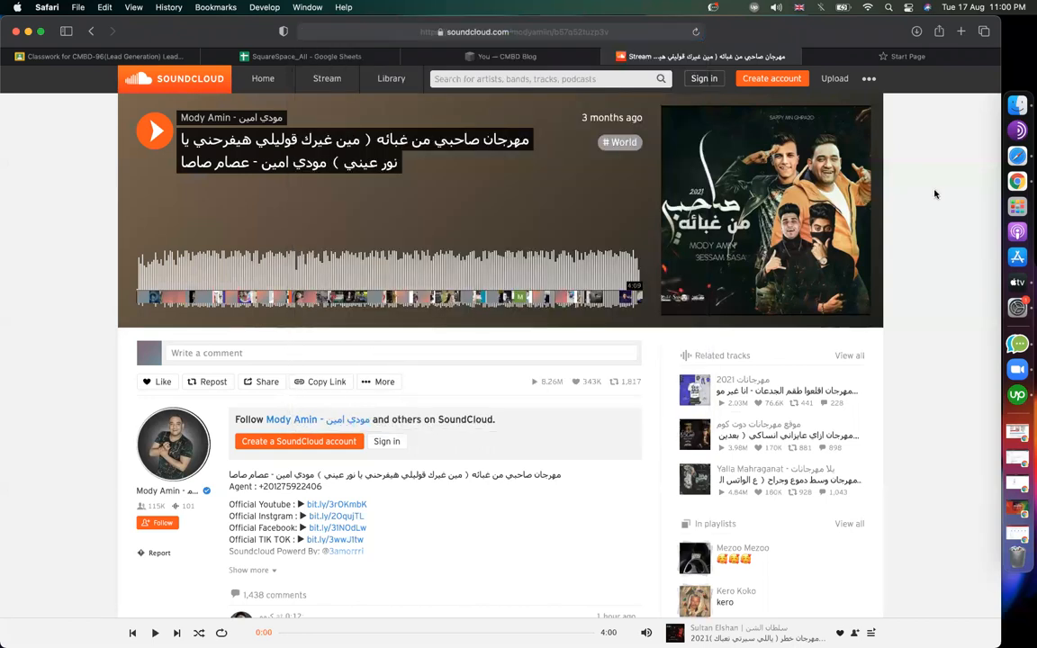
{"action": "left_click", "coordinate": [537, 56]}
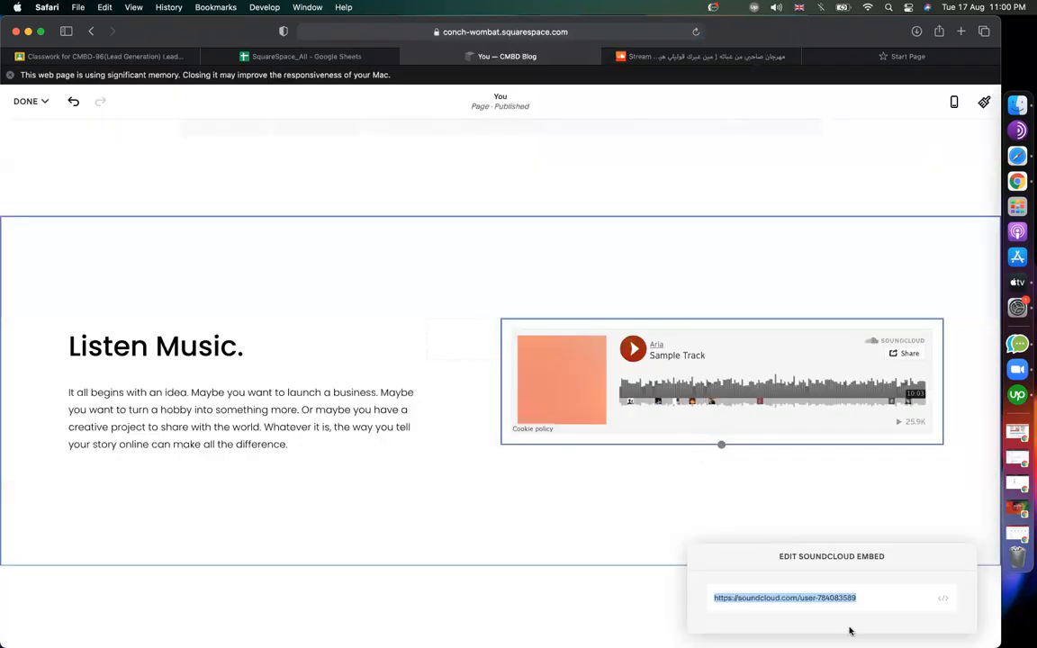
{"action": "key", "text": "super+v"}
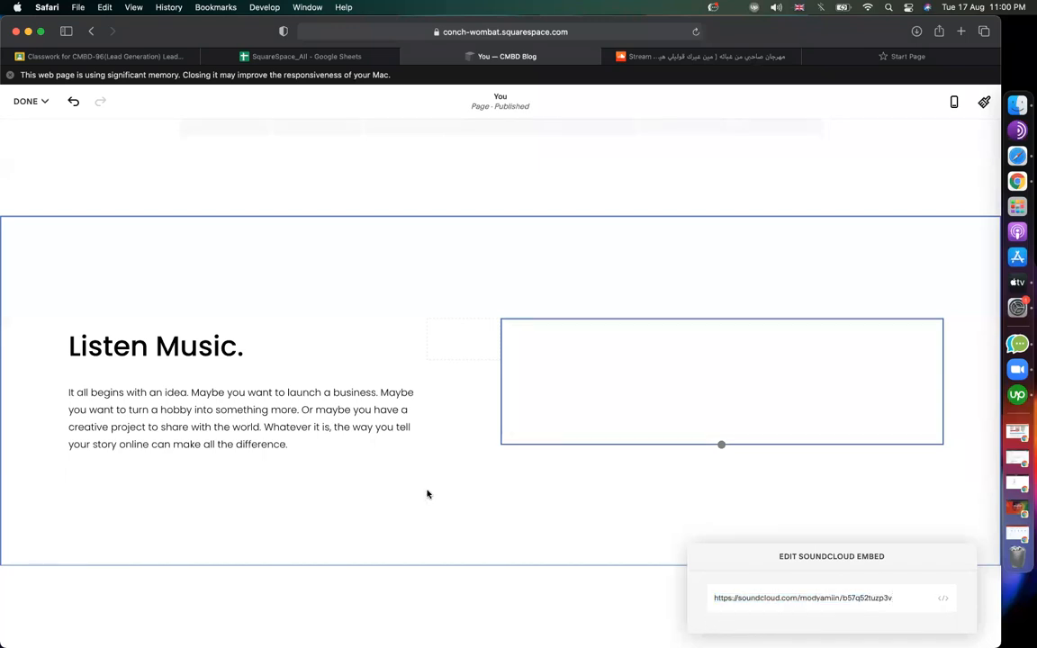
{"action": "left_click", "coordinate": [655, 528]}
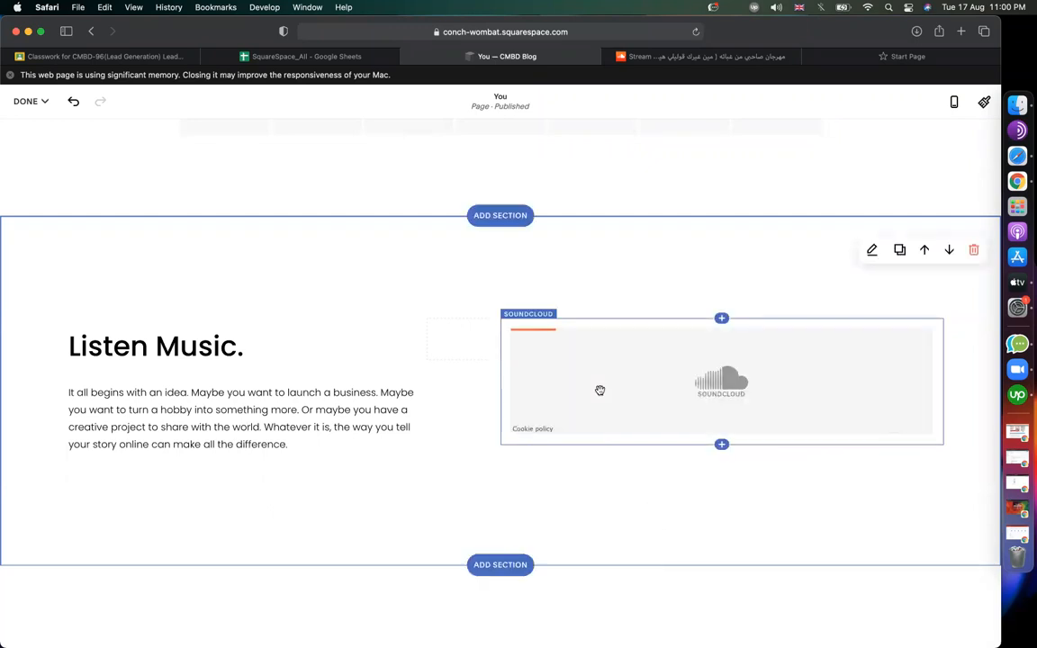
{"action": "left_click", "coordinate": [599, 391]}
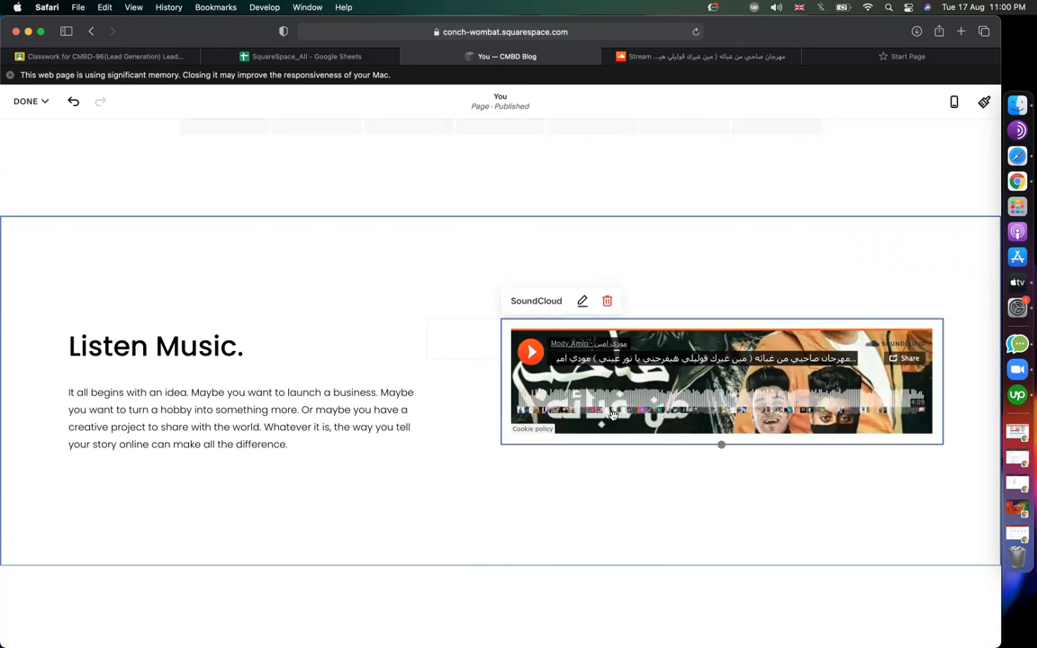
{"action": "scroll", "coordinate": [577, 369], "scroll_direction": "down", "scroll_amount": 2}
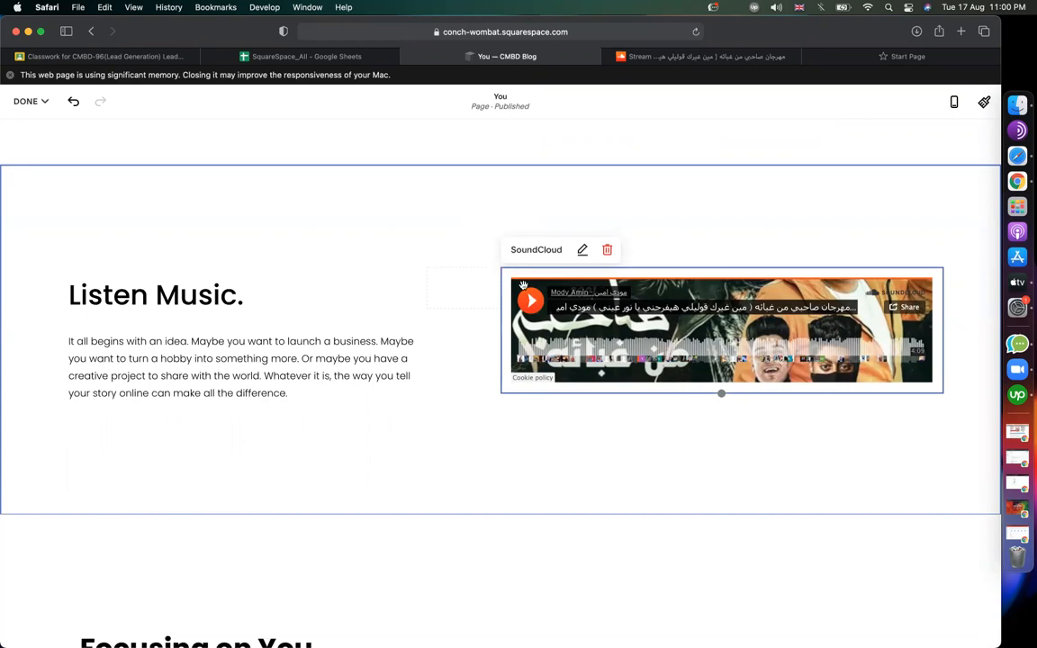
{"action": "left_click", "coordinate": [711, 413]}
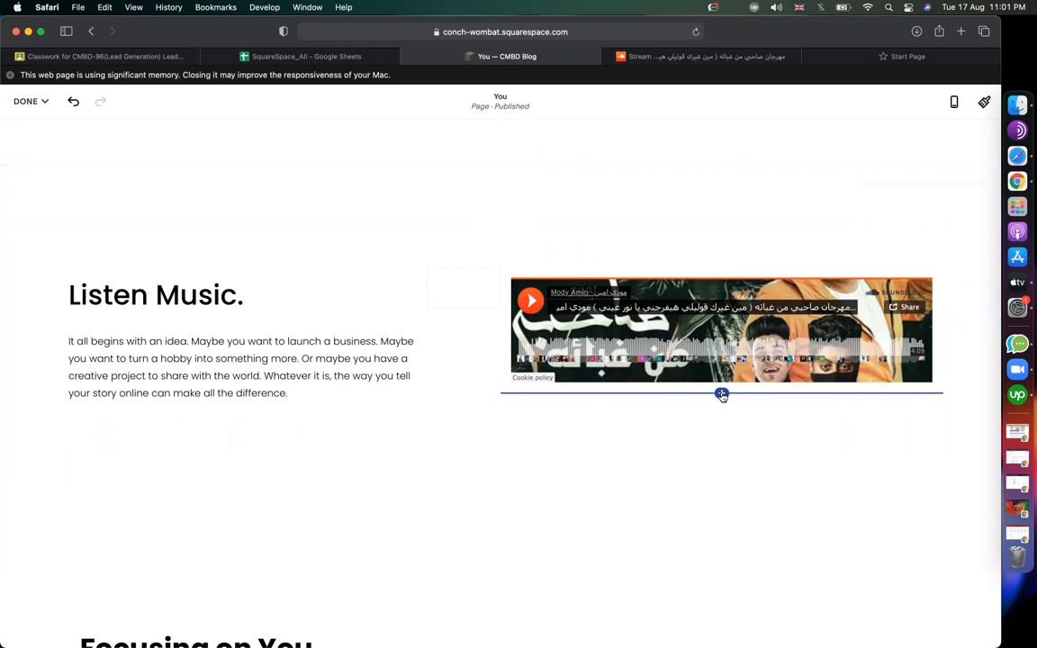
Add a second SoundCloud block directly below the existing SoundCloud player in the Listen Music section
{"action": "left_click", "coordinate": [722, 394]}
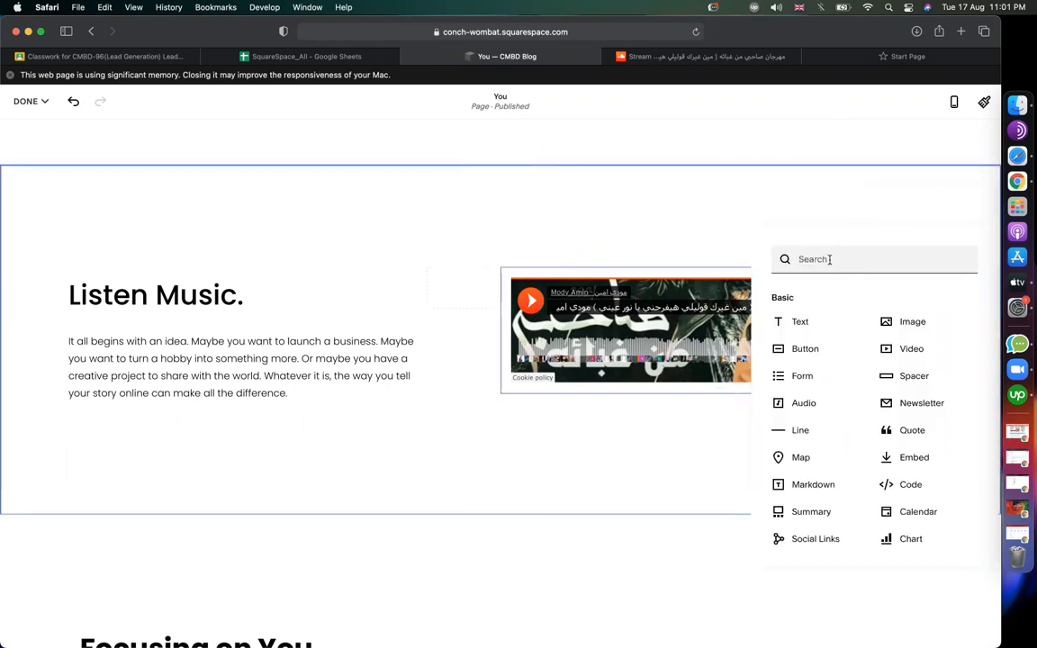
{"action": "type", "text": "muci"}
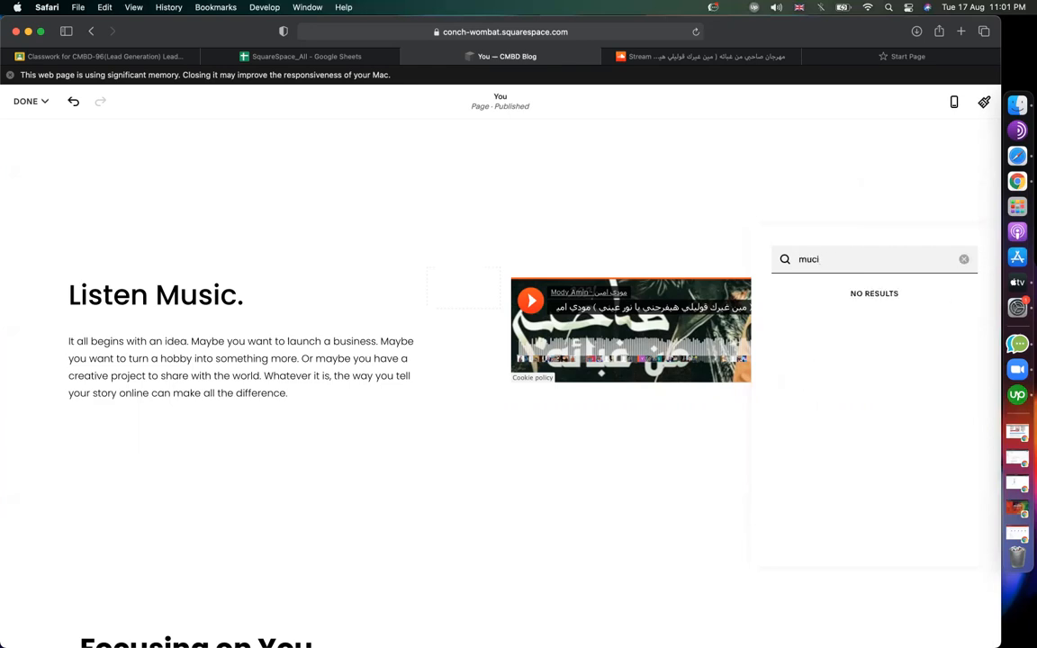
{"action": "key", "text": "BackSpace"}
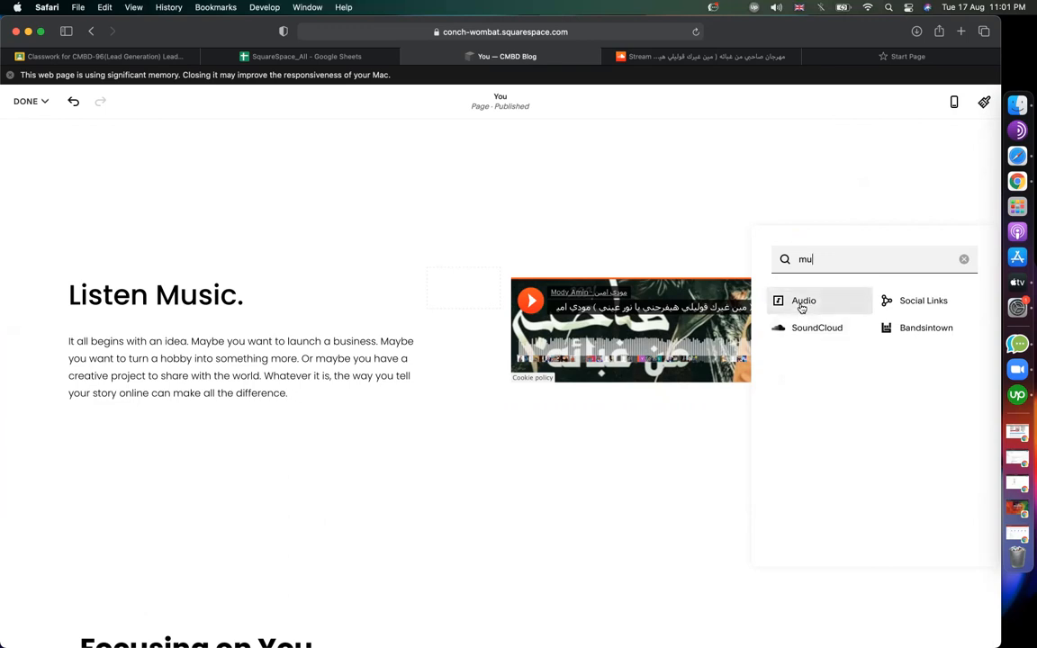
{"action": "left_click", "coordinate": [801, 329]}
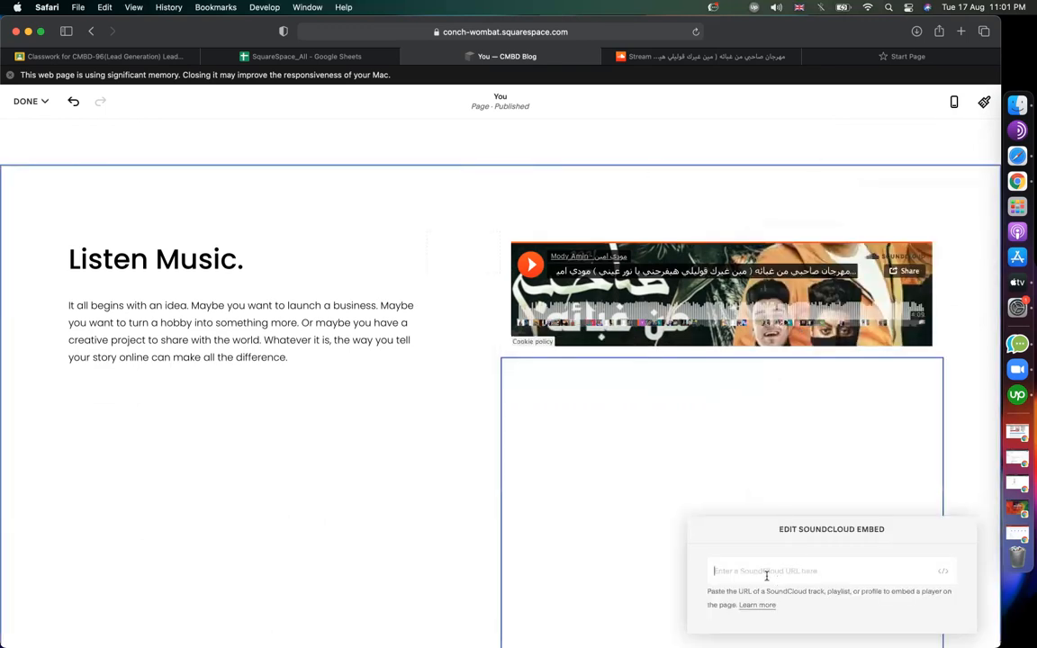
On SoundCloud, go back to the trending tracks, open Holy Smokes (feat. Lil Uzi Vert) and copy its page URL
{"action": "left_click", "coordinate": [731, 63]}
{"action": "left_click", "coordinate": [89, 33]}
{"action": "left_click", "coordinate": [89, 33]}
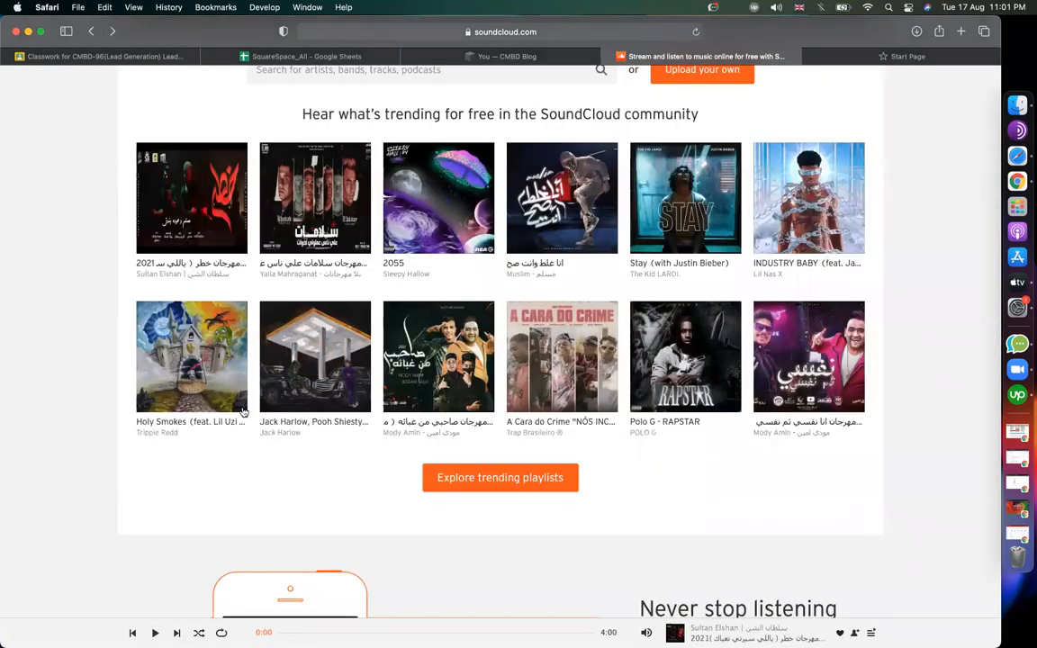
{"action": "left_click", "coordinate": [202, 423]}
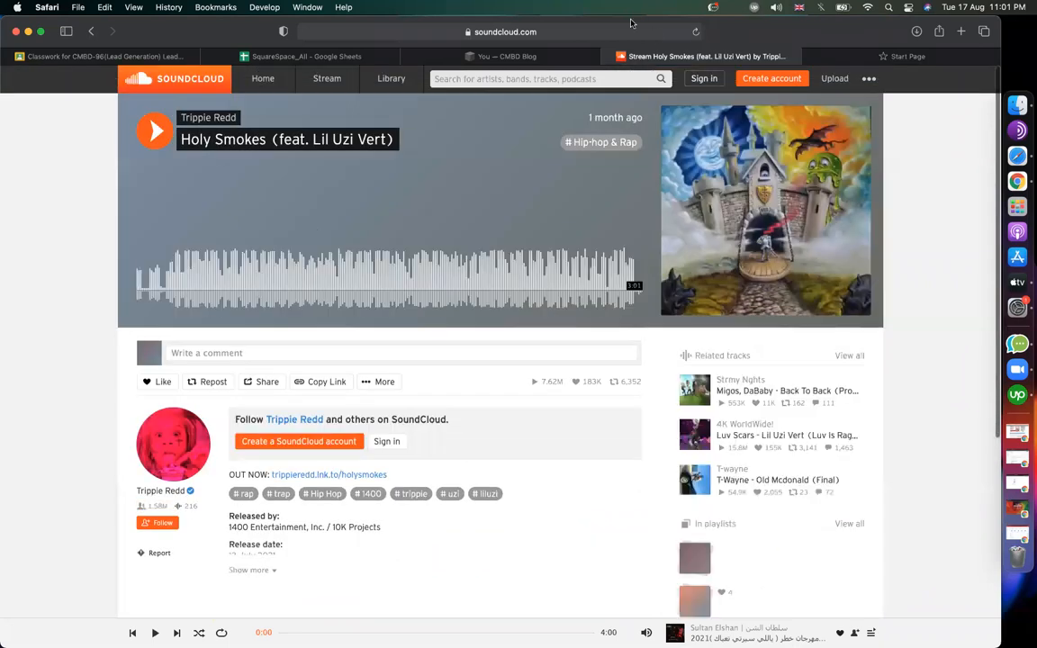
{"action": "left_click", "coordinate": [610, 32]}
{"action": "key", "text": "super+c"}
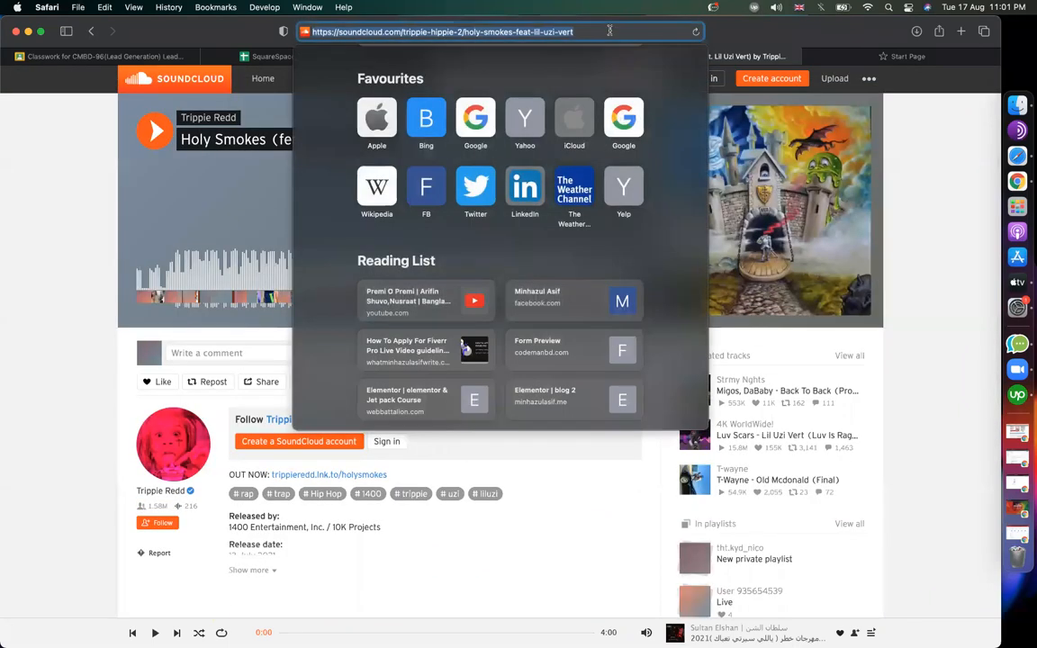
{"action": "left_click", "coordinate": [942, 155]}
{"action": "left_click", "coordinate": [541, 57]}
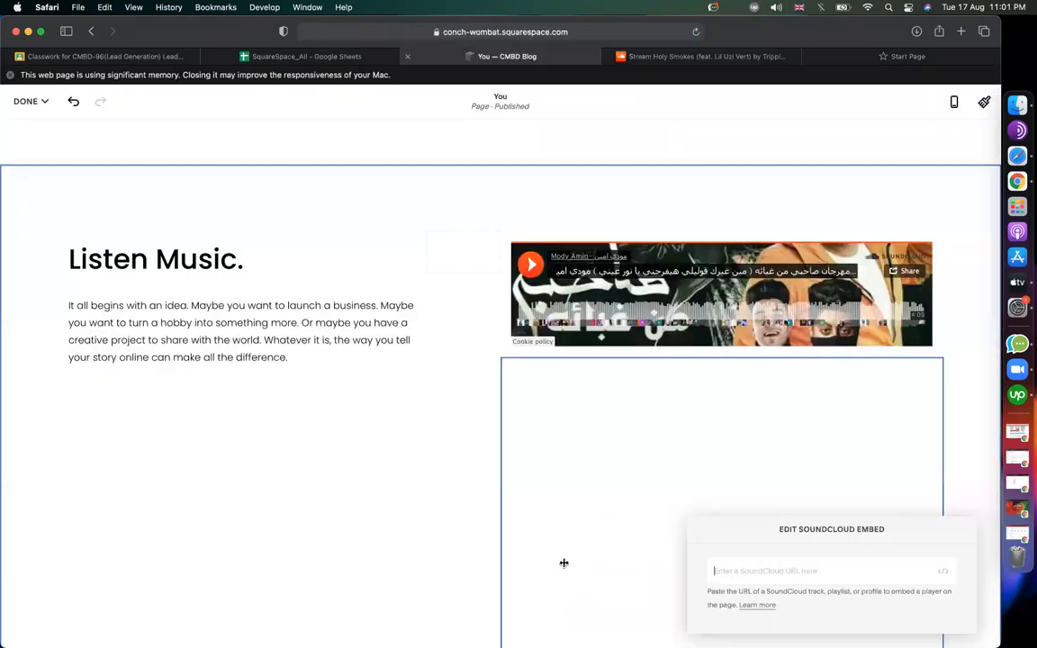
{"action": "left_click", "coordinate": [717, 569]}
{"action": "key", "text": "super+v"}
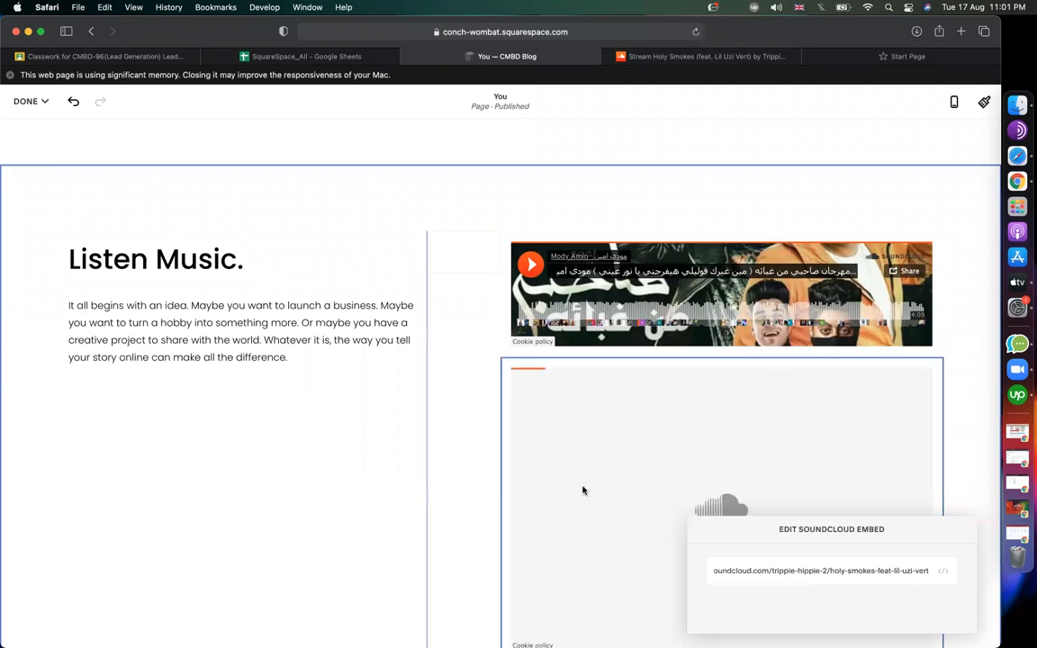
{"action": "scroll", "coordinate": [463, 430], "scroll_direction": "down", "scroll_amount": 3}
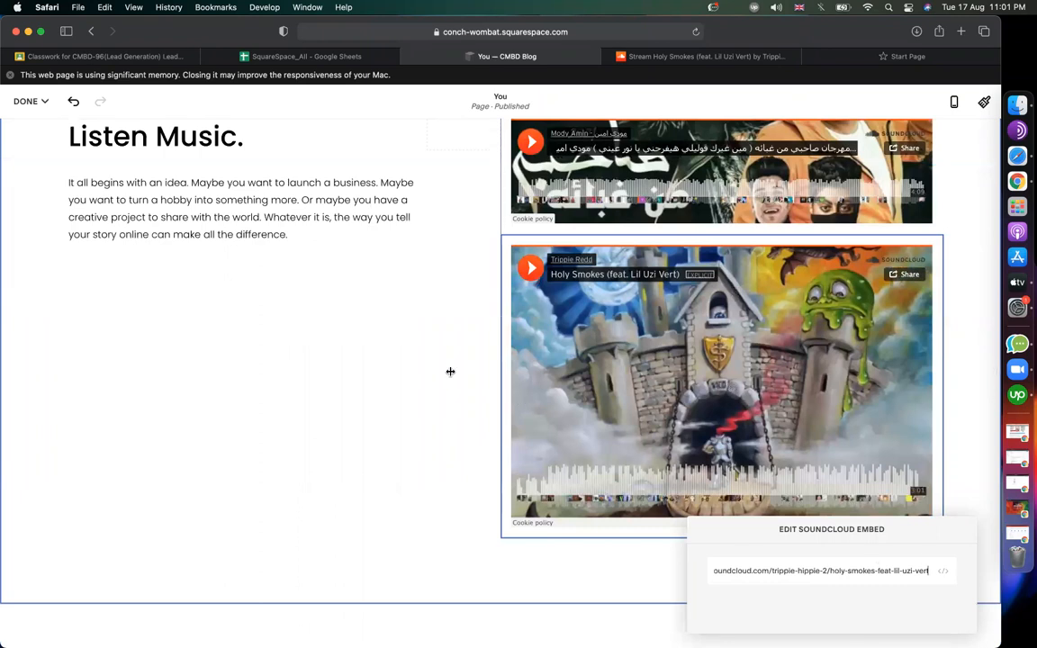
{"action": "scroll", "coordinate": [362, 355], "scroll_direction": "up", "scroll_amount": 1}
{"action": "left_click", "coordinate": [831, 525]}
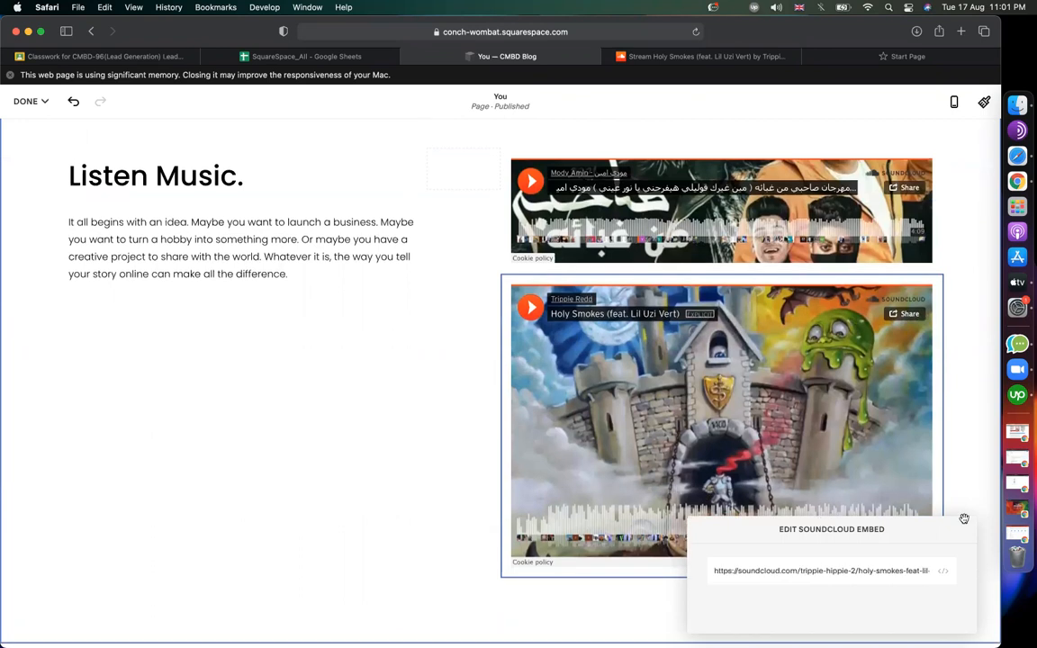
{"action": "left_click", "coordinate": [965, 483]}
Insert an Audio block below the paragraph under the Listen Music heading
{"action": "scroll", "coordinate": [910, 477], "scroll_direction": "down", "scroll_amount": 3}
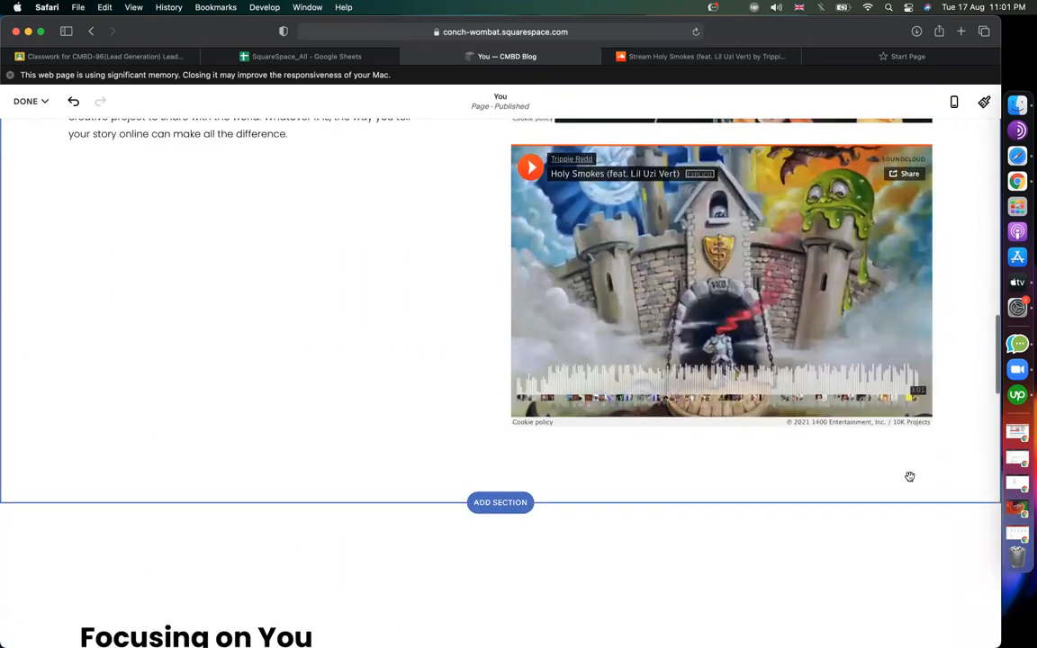
{"action": "scroll", "coordinate": [438, 256], "scroll_direction": "up", "scroll_amount": 1}
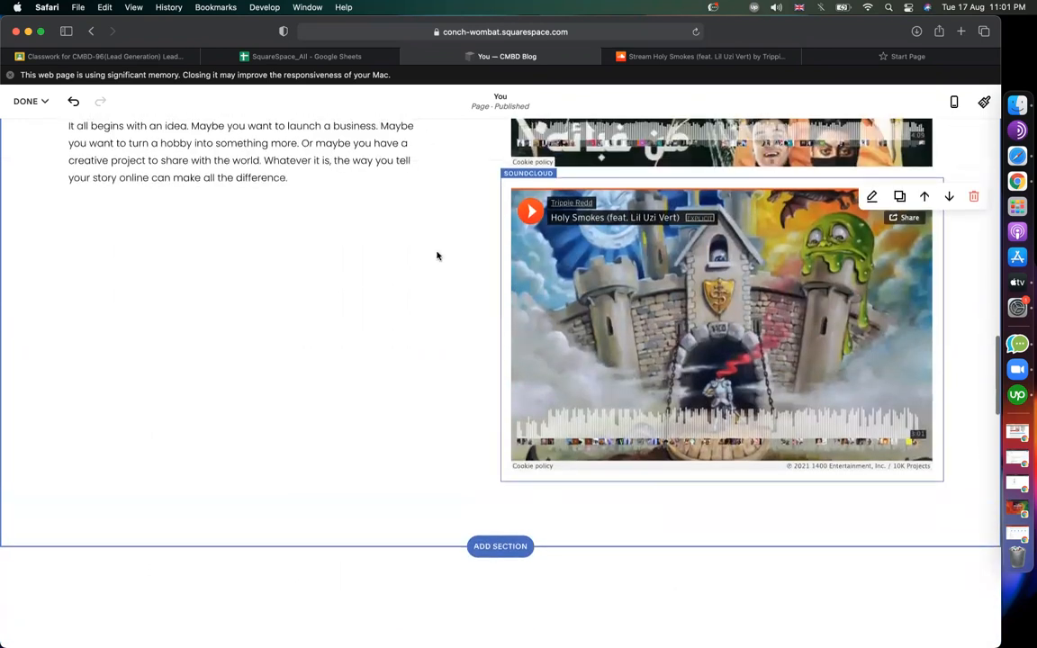
{"action": "scroll", "coordinate": [160, 194], "scroll_direction": "up", "scroll_amount": 1}
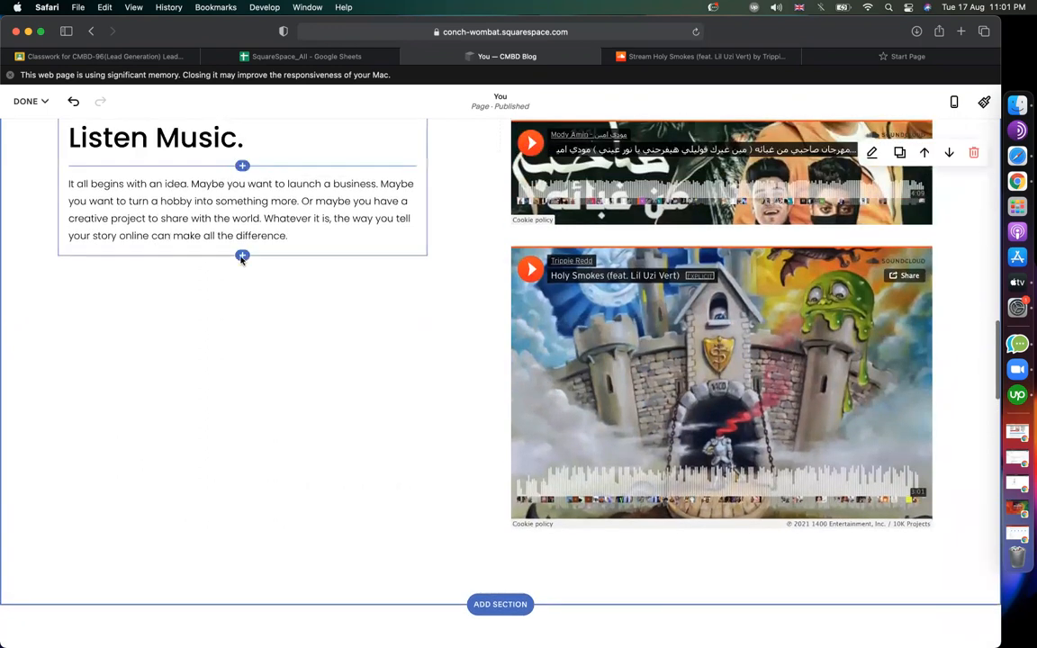
{"action": "mouse_move", "coordinate": [241, 260]}
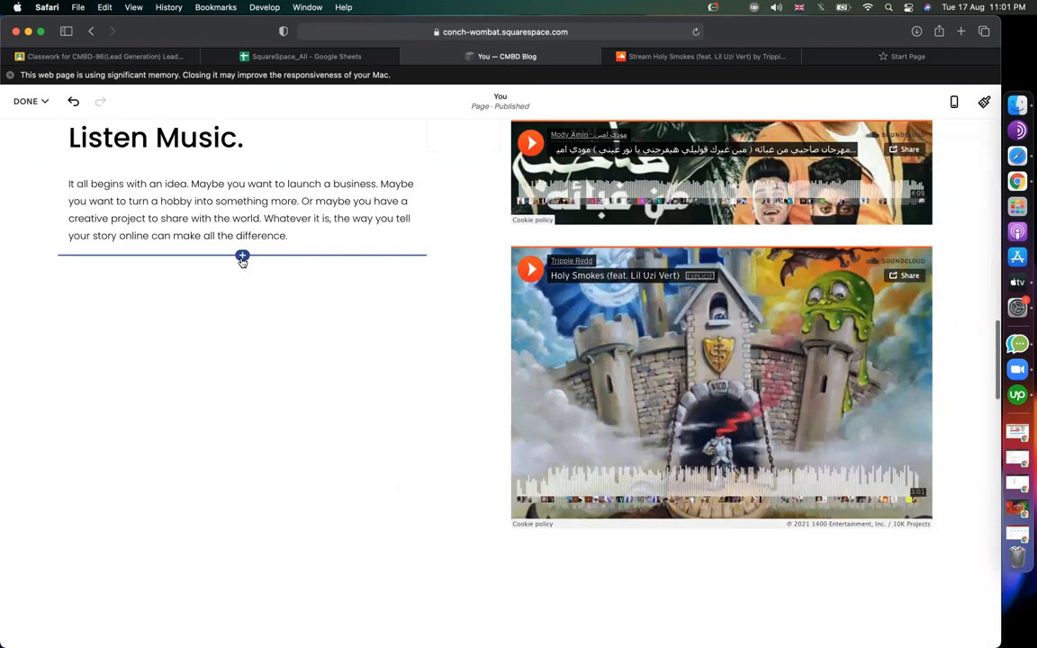
{"action": "left_click", "coordinate": [243, 258]}
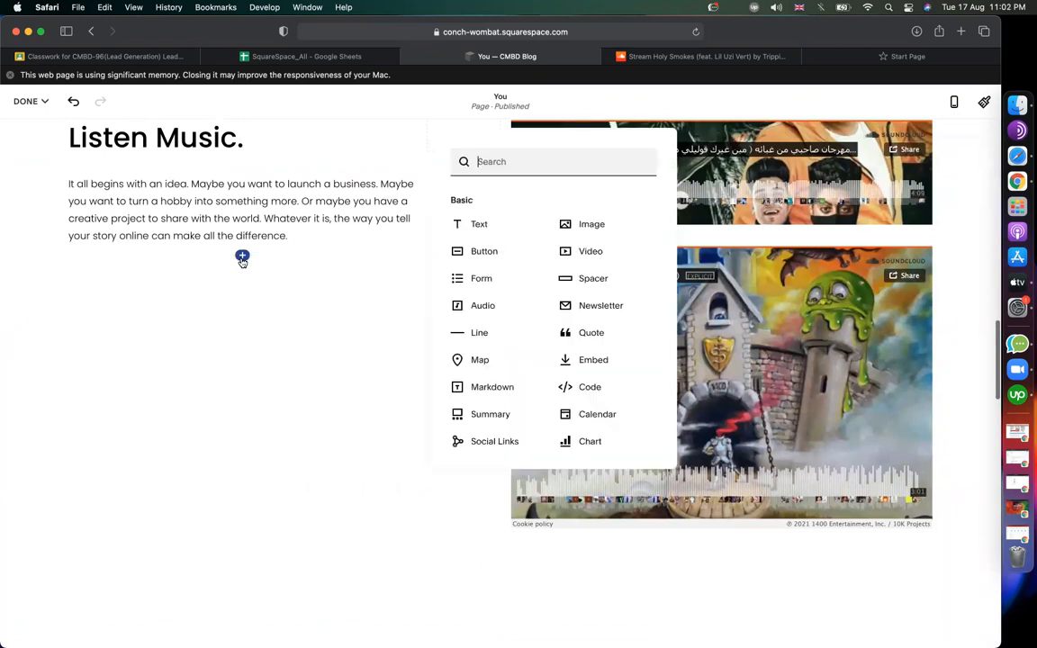
{"action": "left_click", "coordinate": [480, 307]}
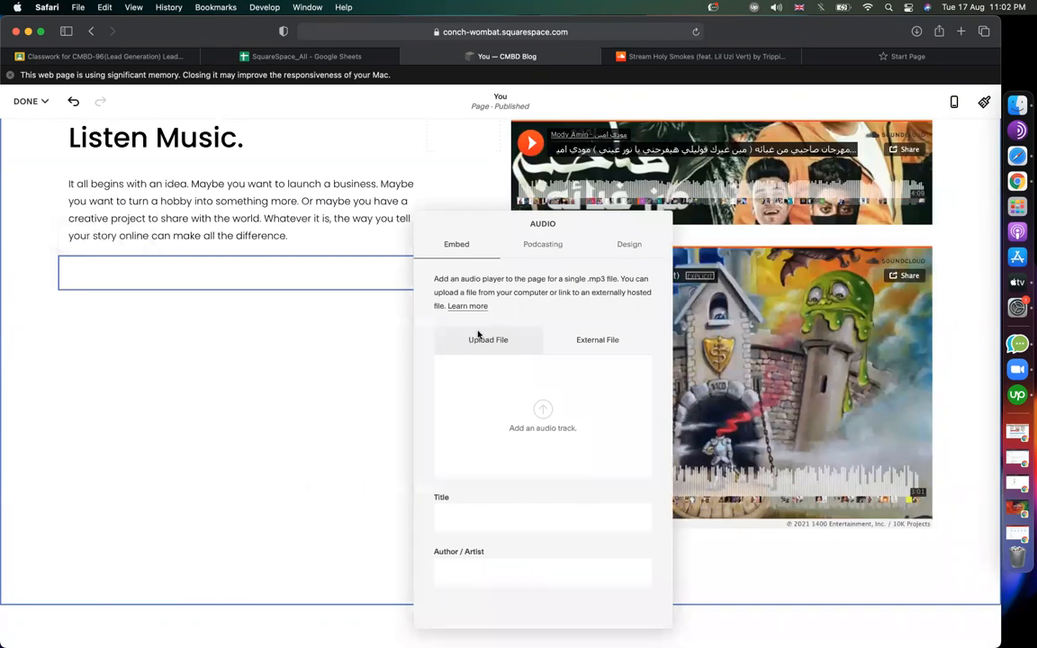
{"action": "left_click", "coordinate": [591, 343]}
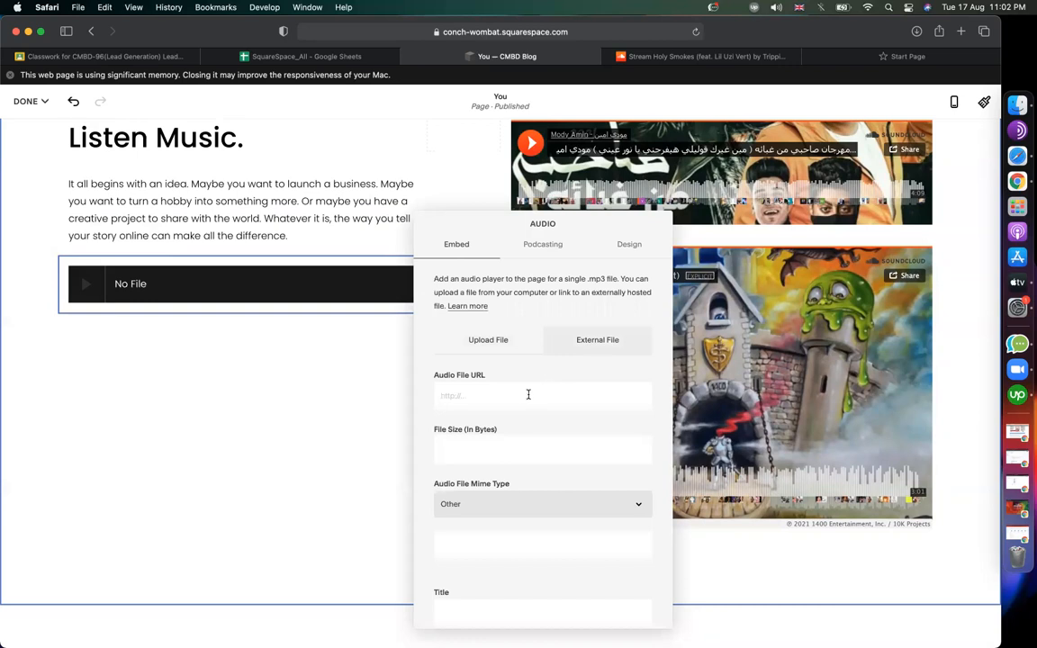
{"action": "key", "text": "super+v"}
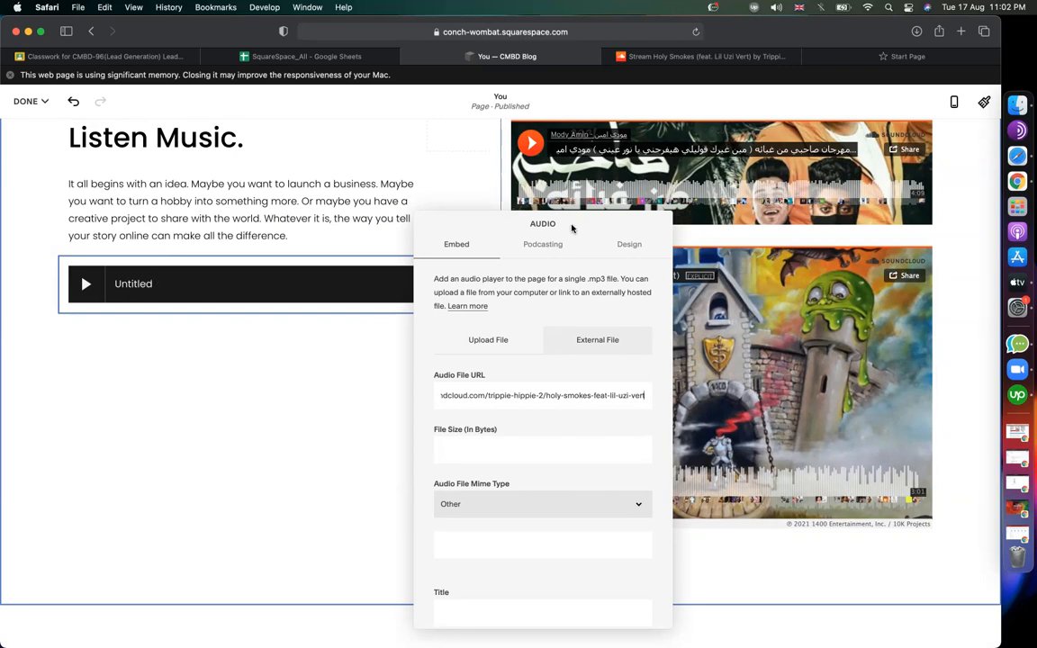
{"action": "left_click_drag", "start_coordinate": [495, 224], "coordinate": [283, 224]}
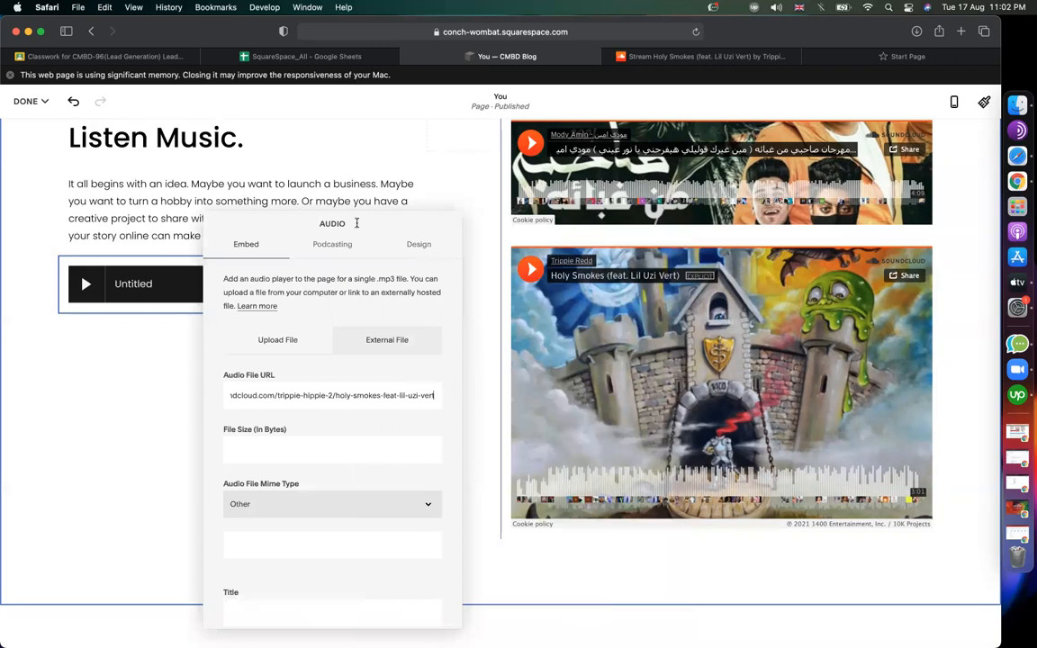
{"action": "left_click_drag", "start_coordinate": [606, 215], "coordinate": [566, 223]}
{"action": "key", "text": "Escape"}
Copy the track title from the SoundCloud page and set the audio block's title to Holy Smokes (feat. Lil Uzi Vert)
{"action": "mouse_move", "coordinate": [241, 283]}
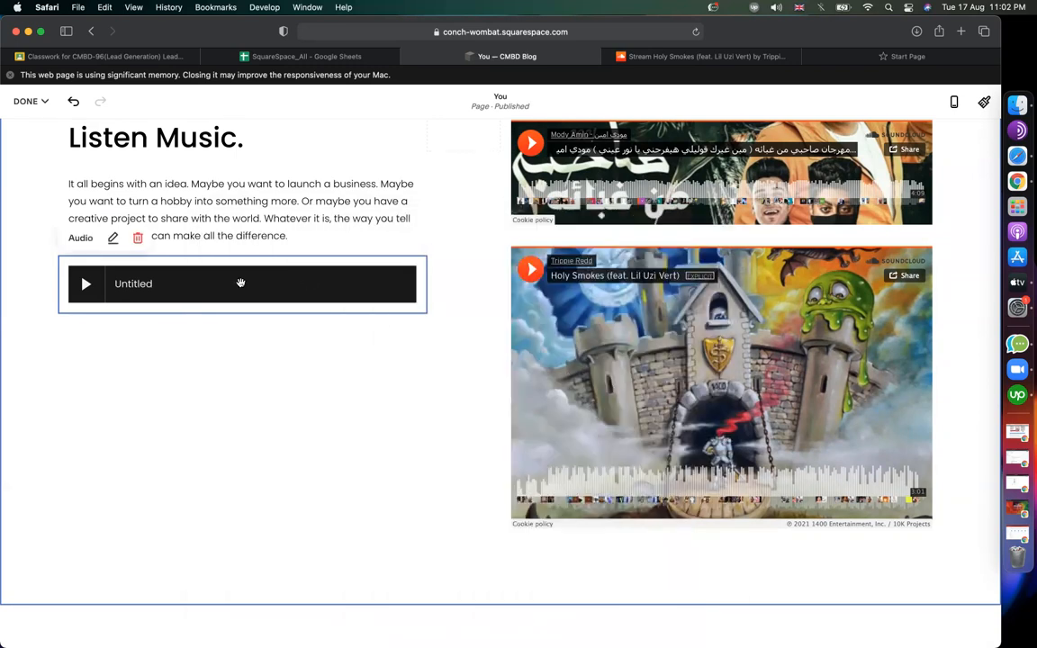
{"action": "left_click", "coordinate": [112, 239]}
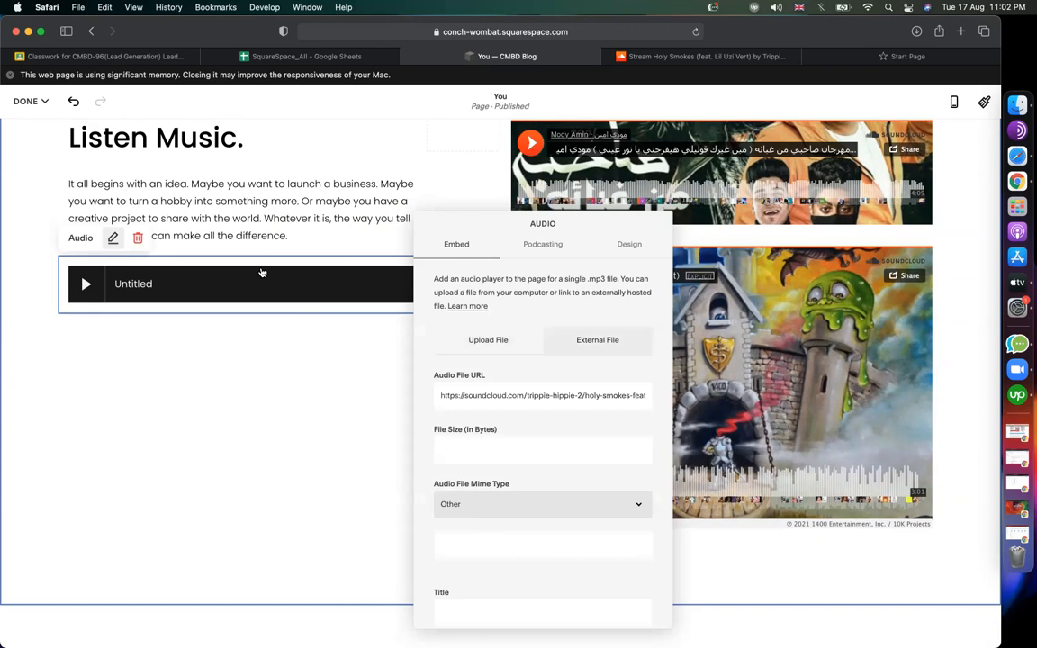
{"action": "left_click", "coordinate": [690, 58]}
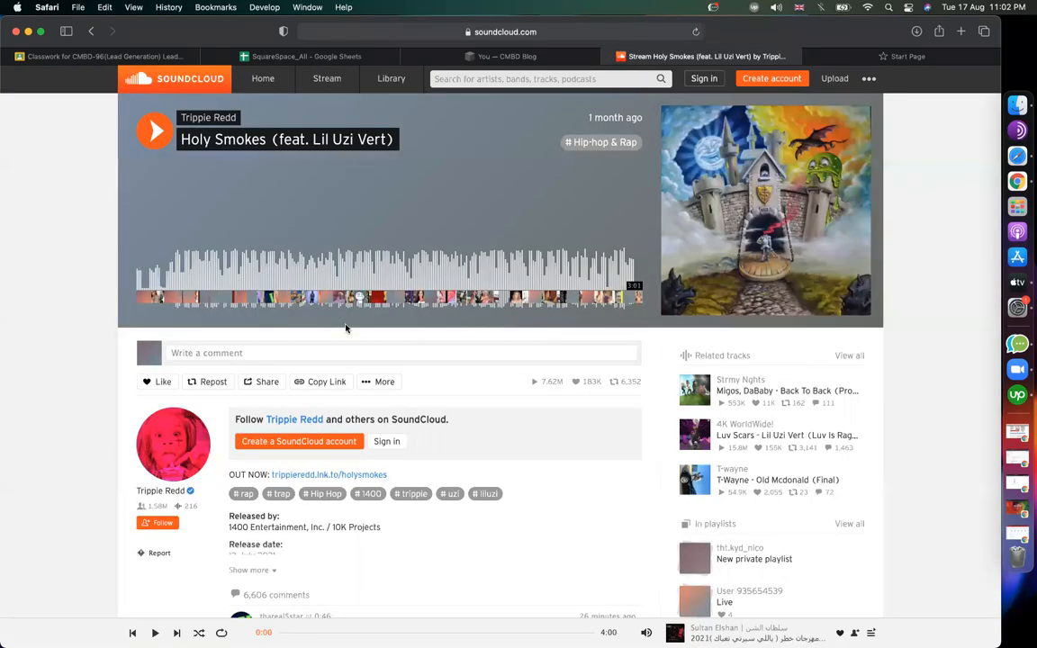
{"action": "triple_click", "coordinate": [247, 137]}
{"action": "key", "text": "super+c"}
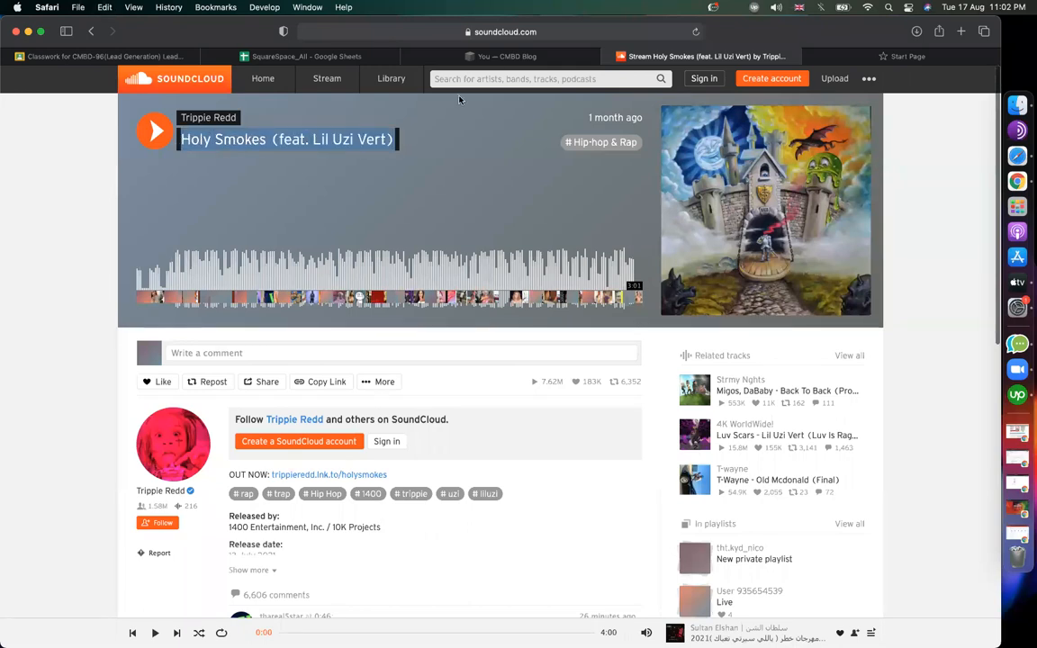
{"action": "left_click", "coordinate": [494, 57]}
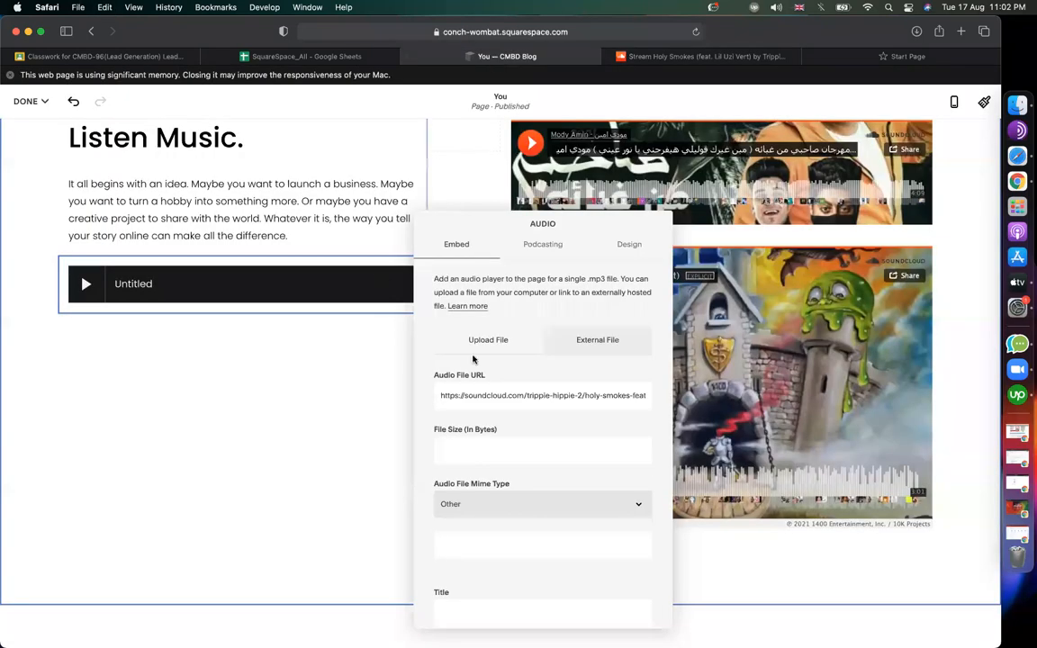
{"action": "scroll", "coordinate": [468, 469], "scroll_direction": "down", "scroll_amount": 2}
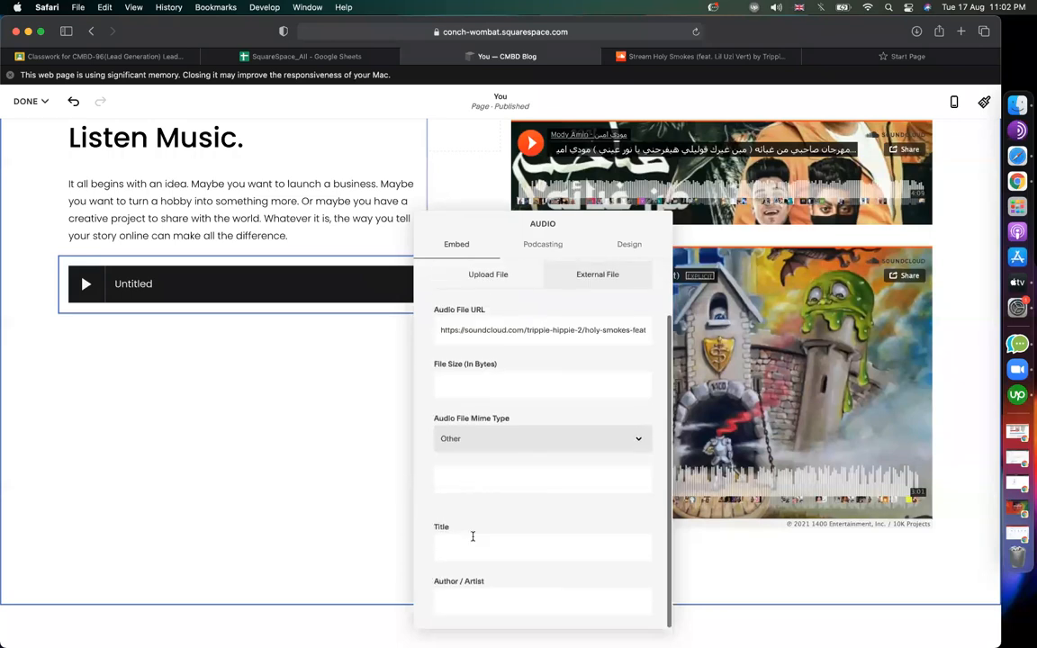
{"action": "key", "text": "super+v"}
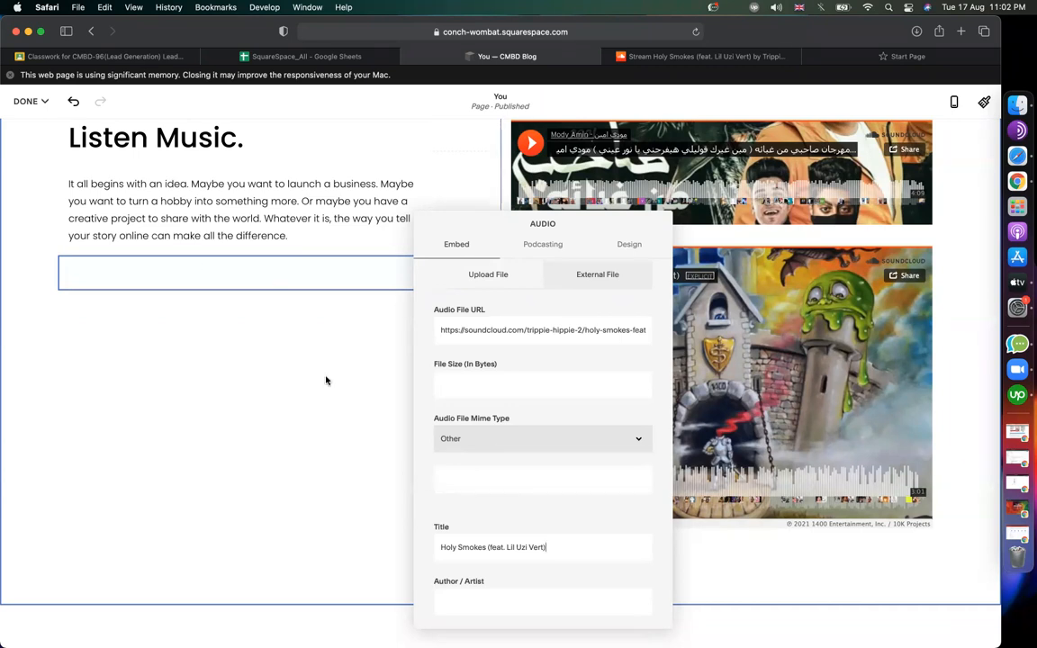
{"action": "left_click", "coordinate": [251, 431]}
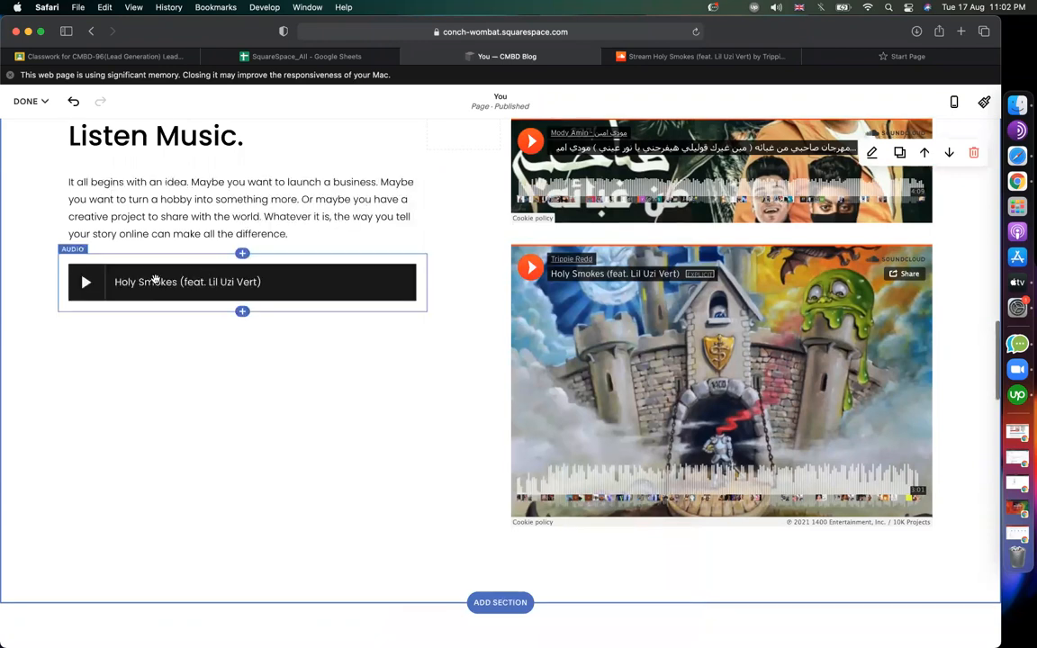
Copy the artist name from the SoundCloud track page and set the audio block's author to Trippie Redd
{"action": "left_click", "coordinate": [155, 280]}
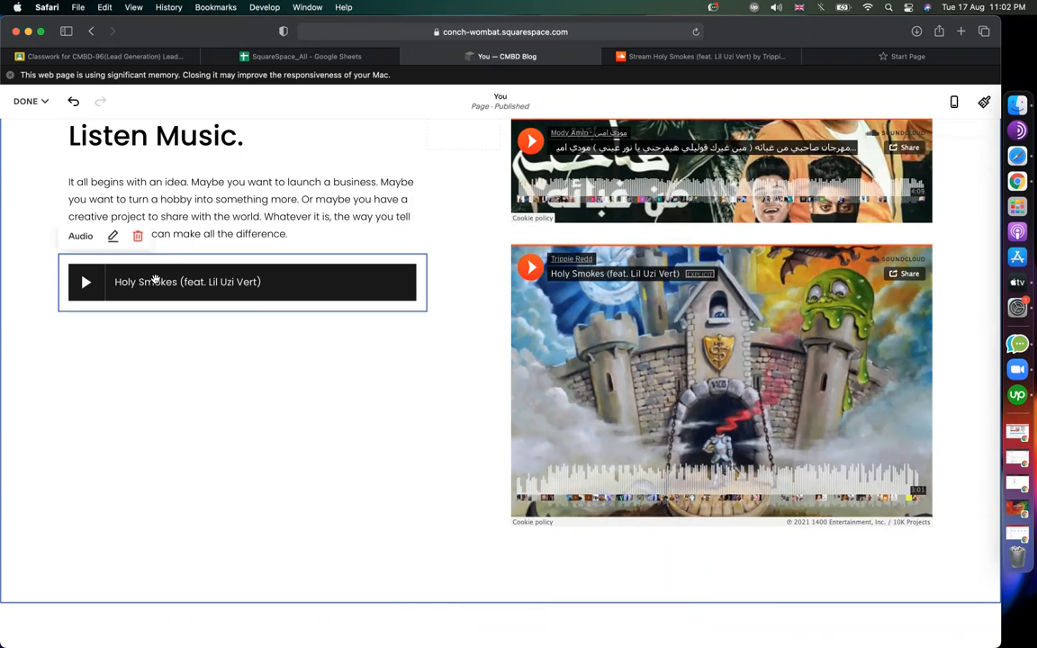
{"action": "left_click", "coordinate": [114, 239]}
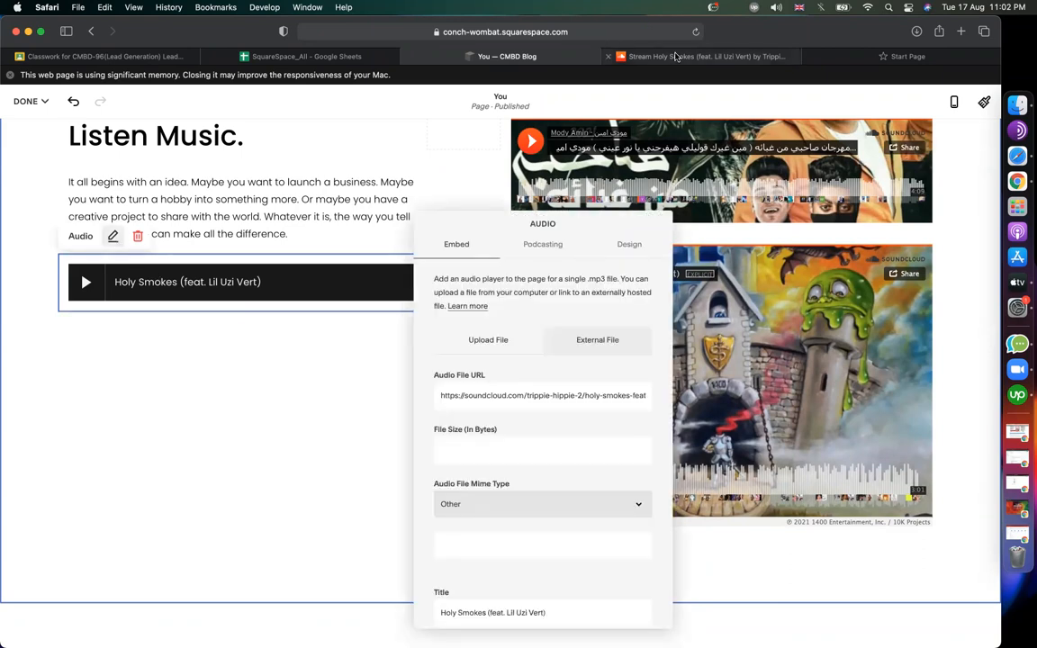
{"action": "left_click", "coordinate": [666, 57]}
{"action": "left_click_drag", "start_coordinate": [252, 121], "coordinate": [179, 118]}
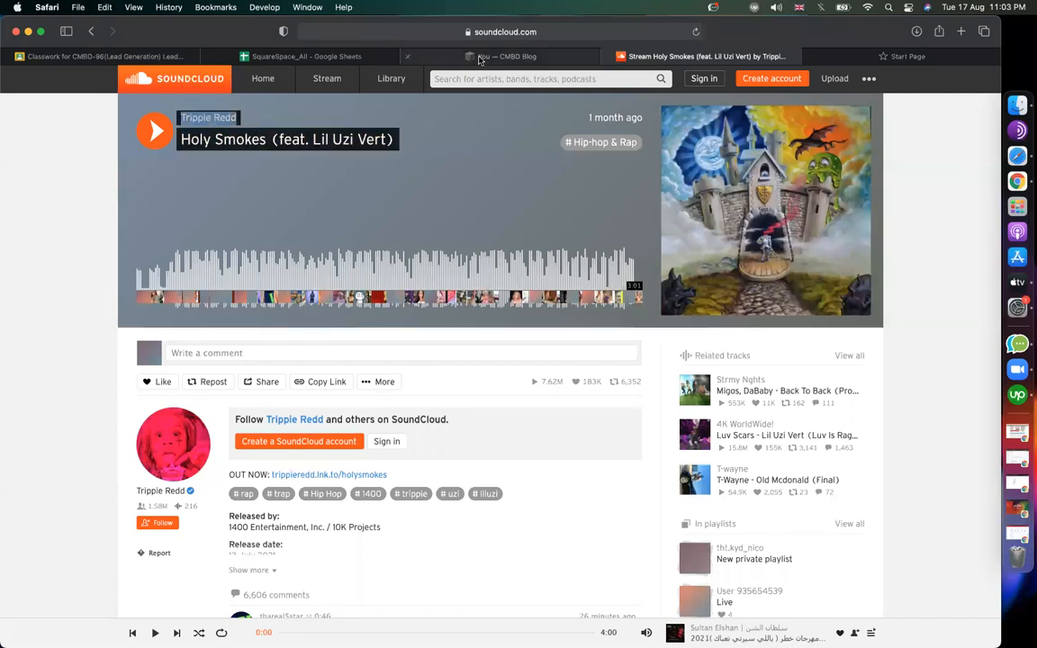
{"action": "left_click", "coordinate": [482, 57]}
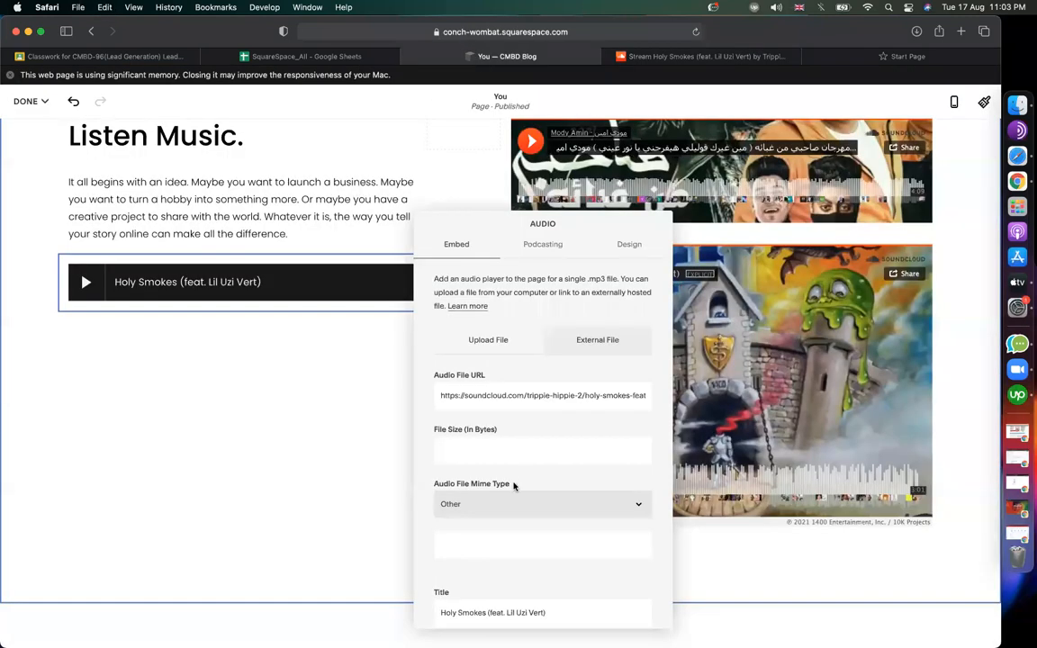
{"action": "scroll", "coordinate": [514, 486], "scroll_direction": "down", "scroll_amount": 3}
{"action": "type", "text": "Trippie Redd"}
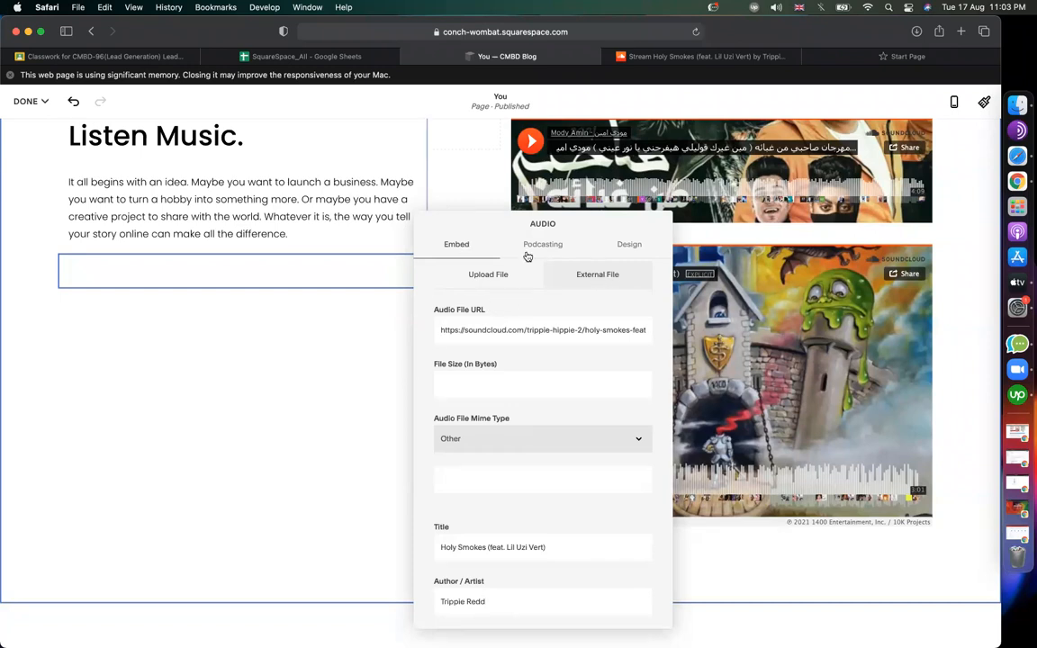
{"action": "left_click", "coordinate": [399, 393]}
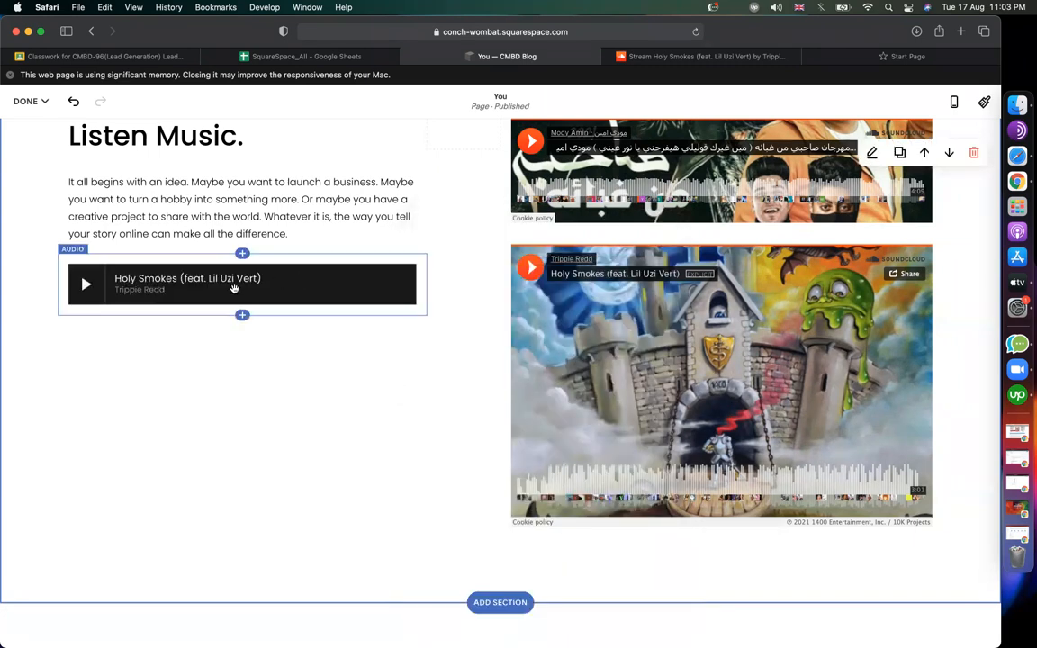
{"action": "left_click", "coordinate": [102, 267]}
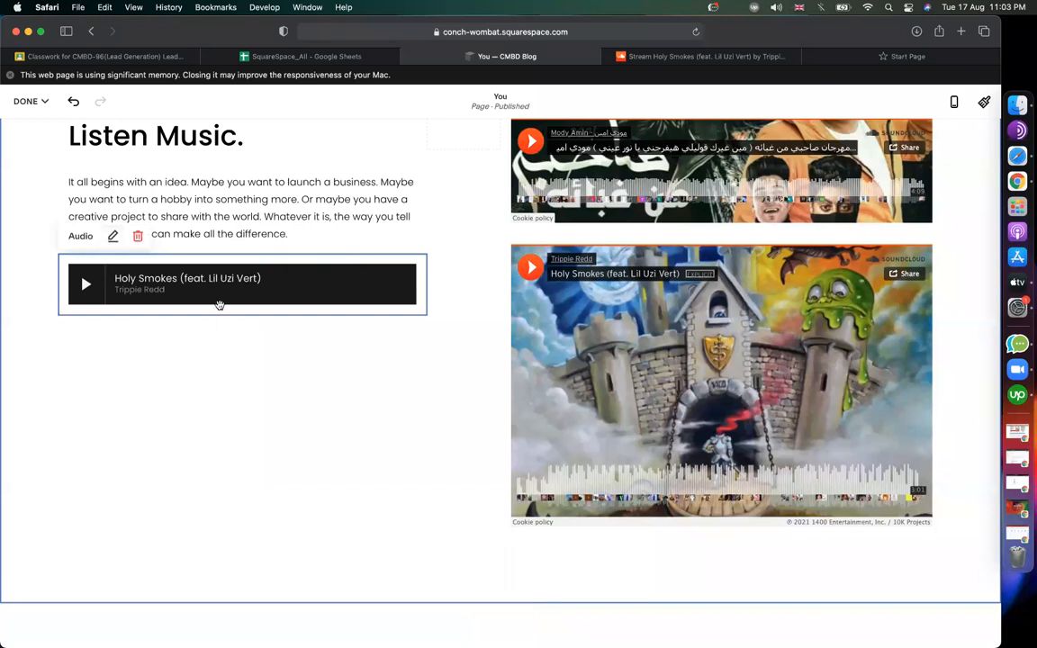
Close the first audio block's settings and insert a second Audio block directly below it
{"action": "left_click", "coordinate": [196, 356]}
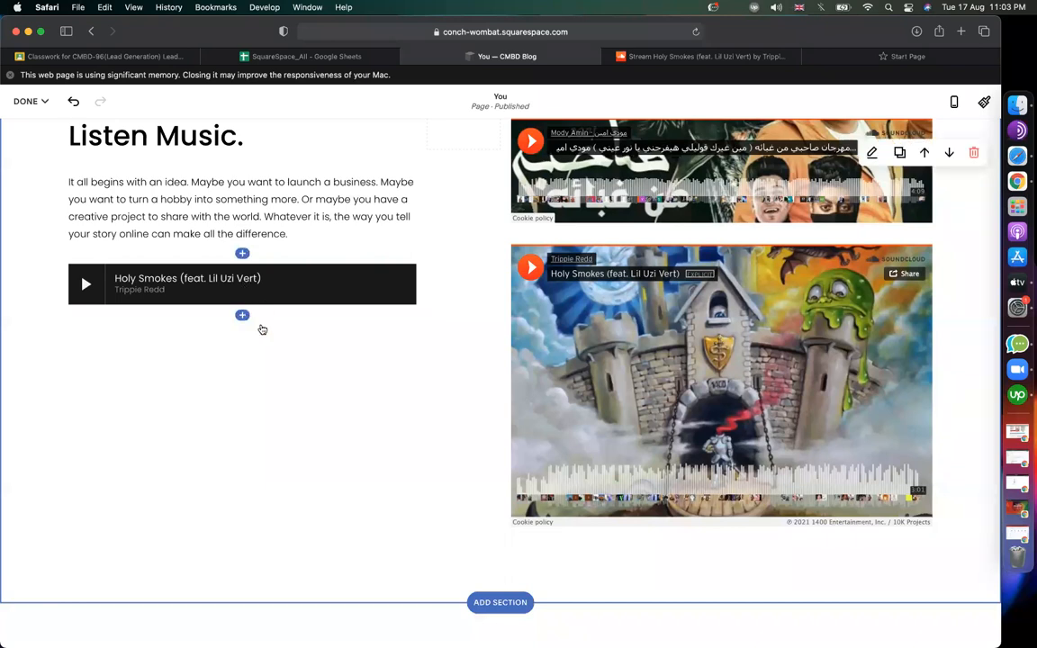
{"action": "scroll", "coordinate": [684, 309], "scroll_direction": "up", "scroll_amount": 3}
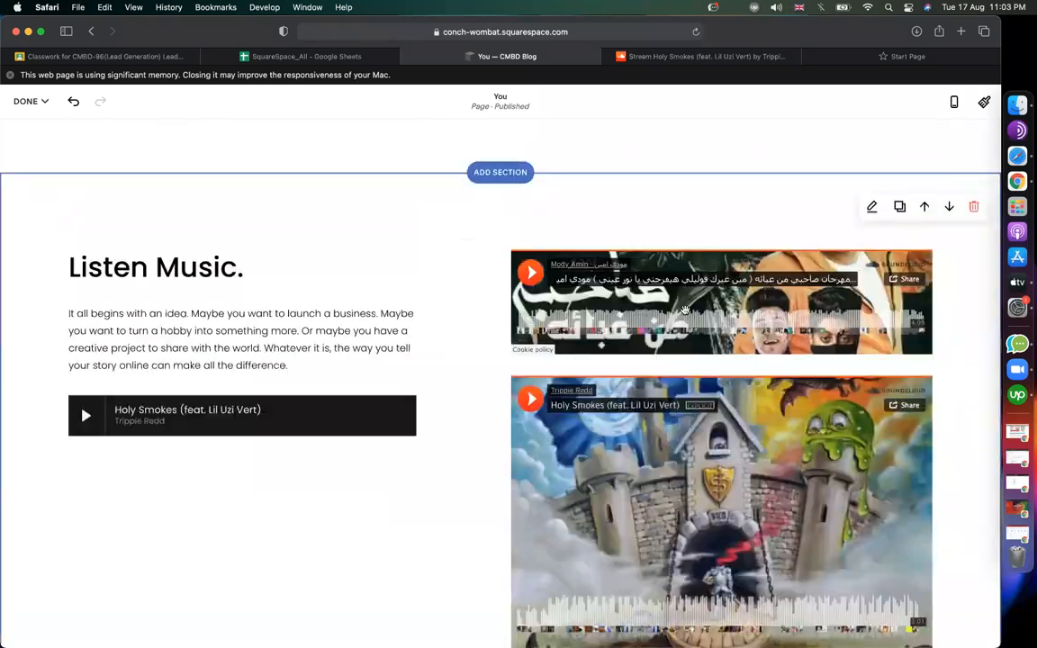
{"action": "scroll", "coordinate": [585, 333], "scroll_direction": "down", "scroll_amount": 4}
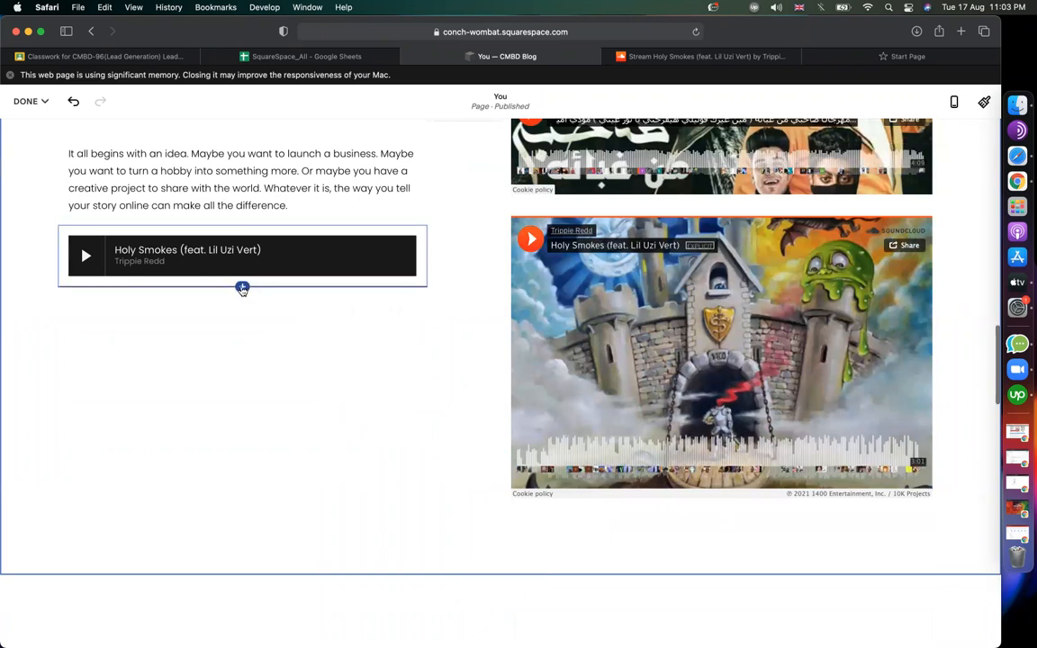
{"action": "left_click", "coordinate": [242, 288]}
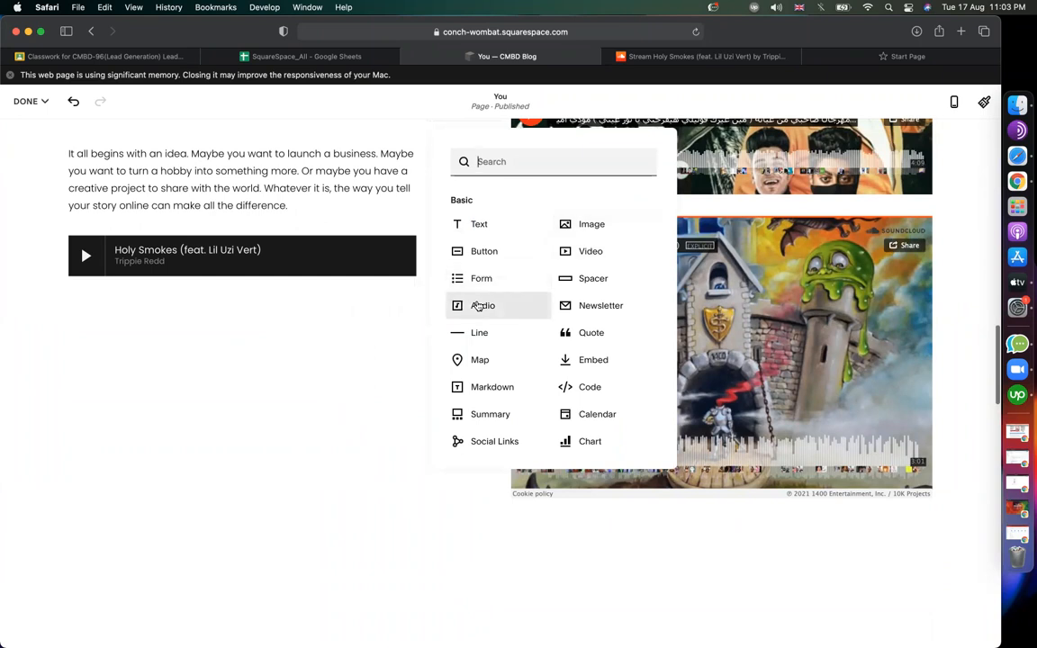
{"action": "left_click", "coordinate": [480, 306]}
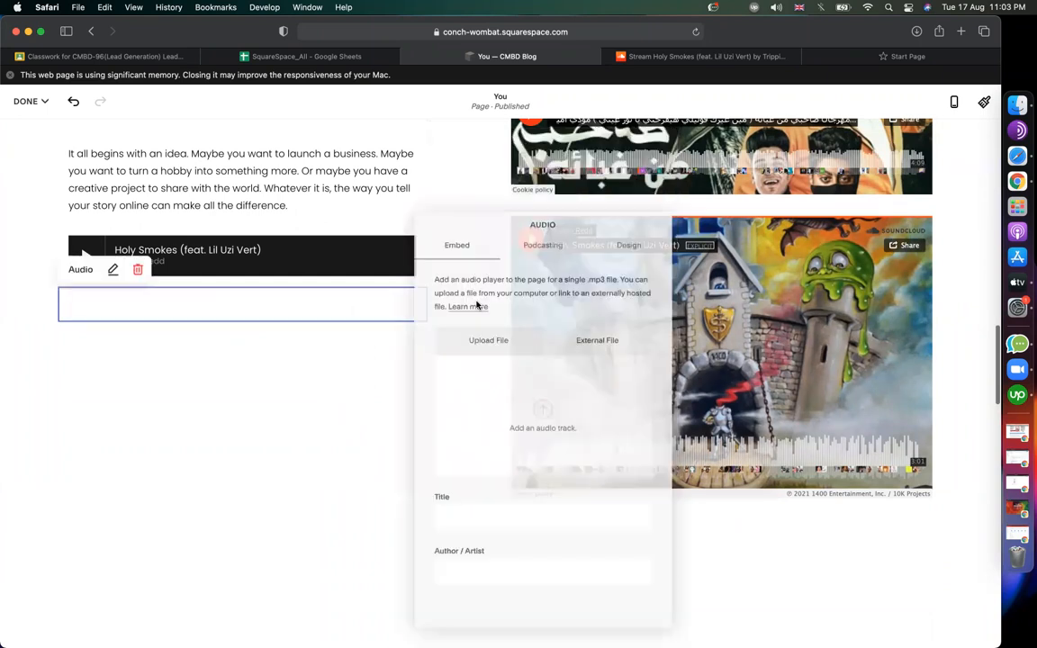
Open the bensound.com royalty-free music site in the empty browser tab
{"action": "left_click", "coordinate": [886, 59]}
{"action": "left_click", "coordinate": [543, 36]}
{"action": "type", "text": "be"}
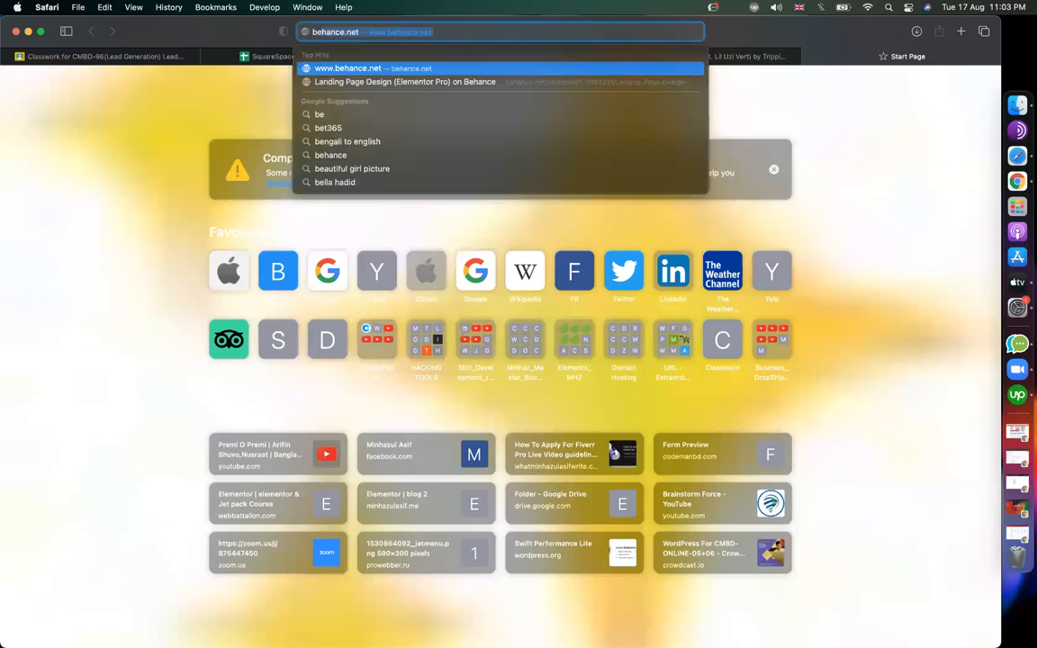
{"action": "type", "text": "nsound.com"}
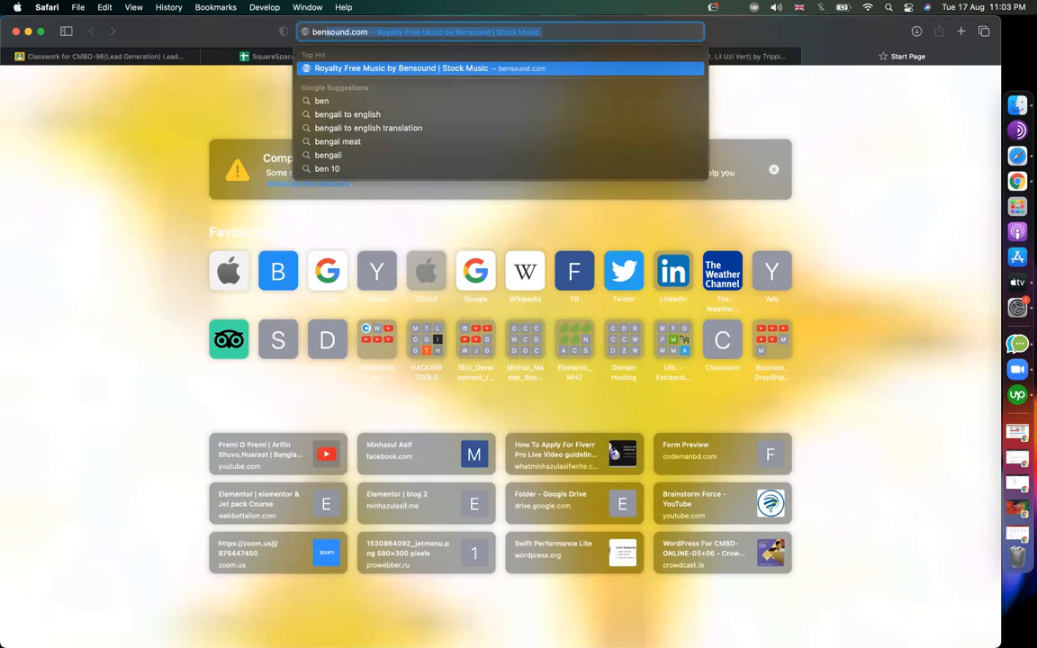
{"action": "key", "text": "Return"}
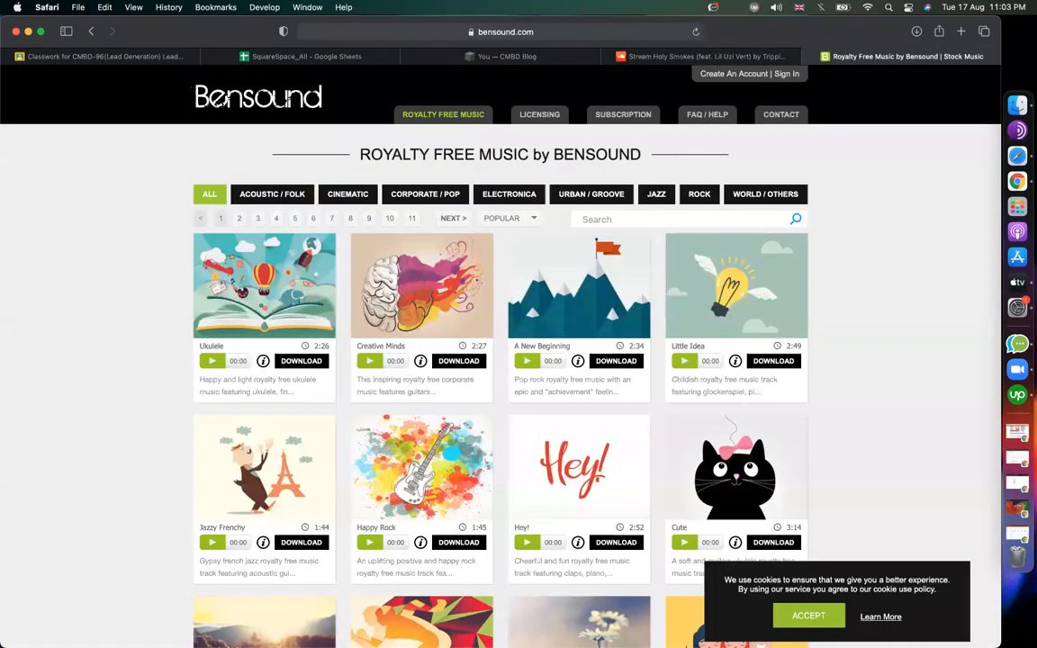
Accept the cookie notice and download the Ukulele track under the free license with attribution
{"action": "left_click", "coordinate": [209, 362]}
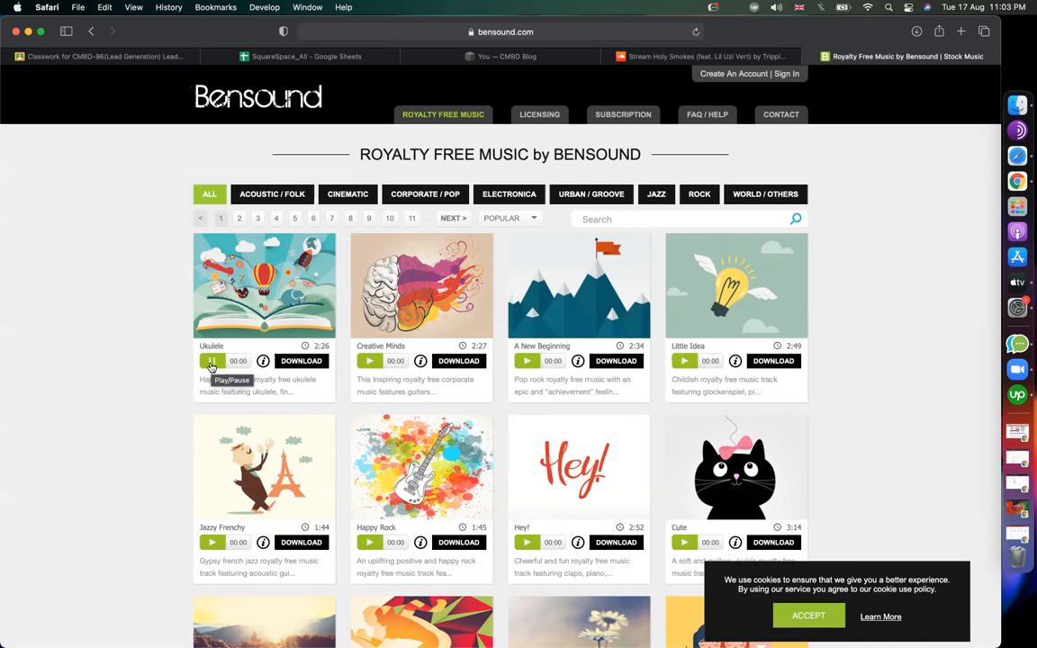
{"action": "left_click", "coordinate": [816, 616]}
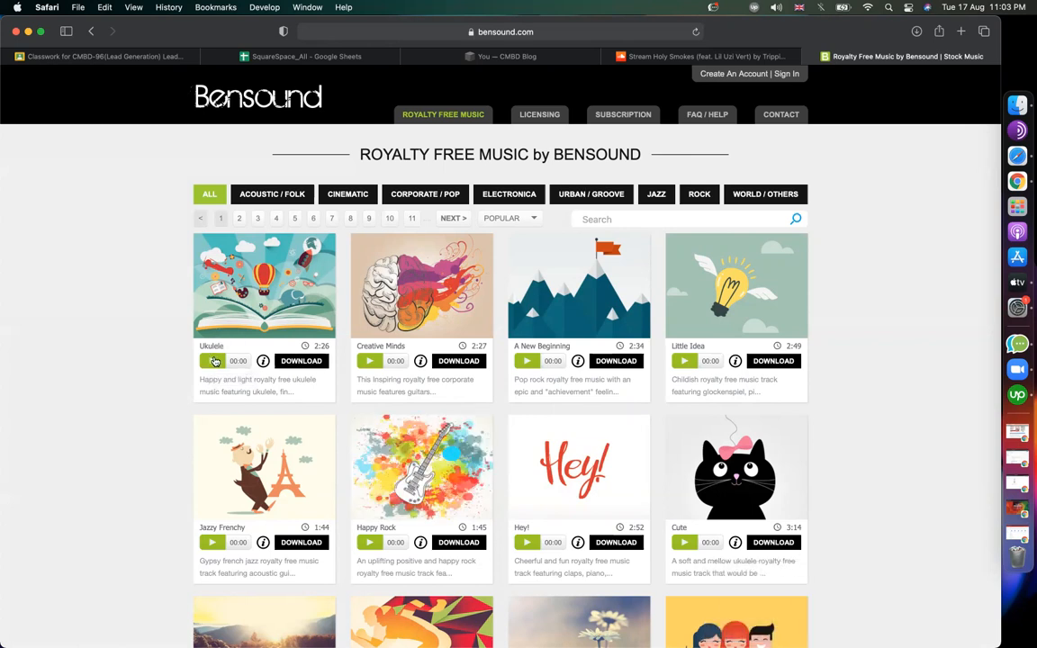
{"action": "left_click", "coordinate": [298, 366]}
{"action": "left_click", "coordinate": [392, 364]}
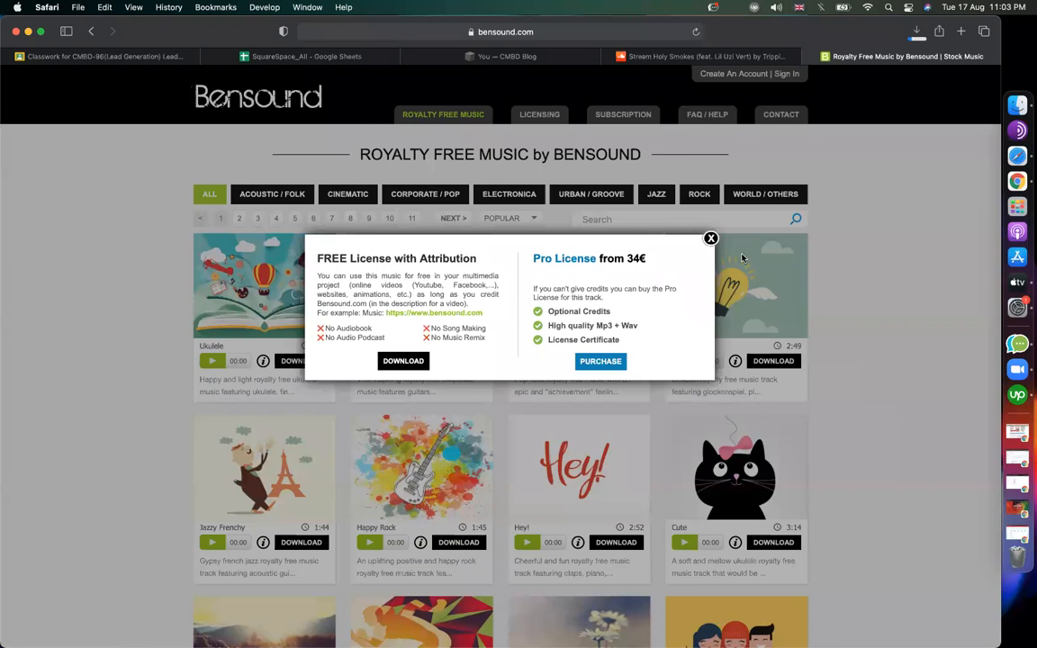
{"action": "left_click", "coordinate": [711, 240]}
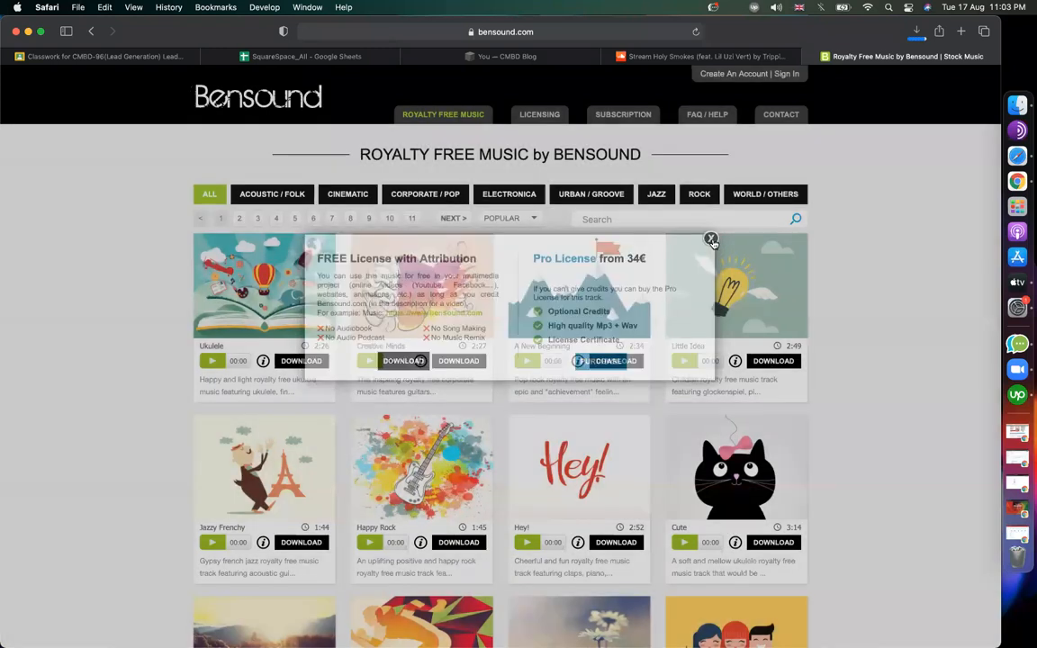
Return to the Squarespace You page and close the Music window playing the downloaded bensound-ukulele track
{"action": "left_click", "coordinate": [541, 59]}
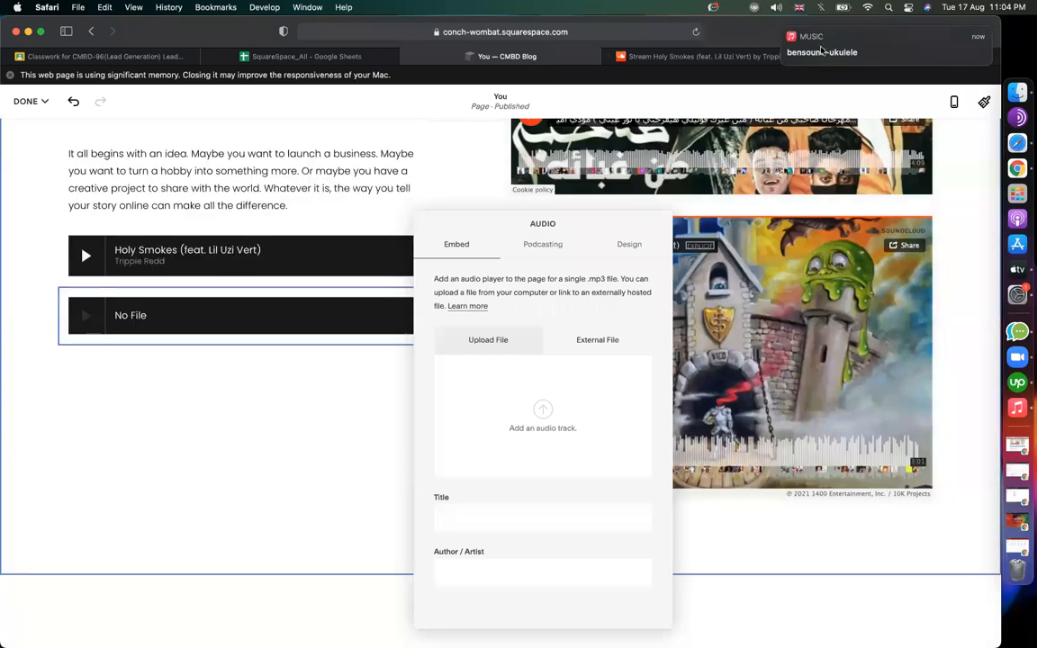
{"action": "left_click", "coordinate": [808, 47]}
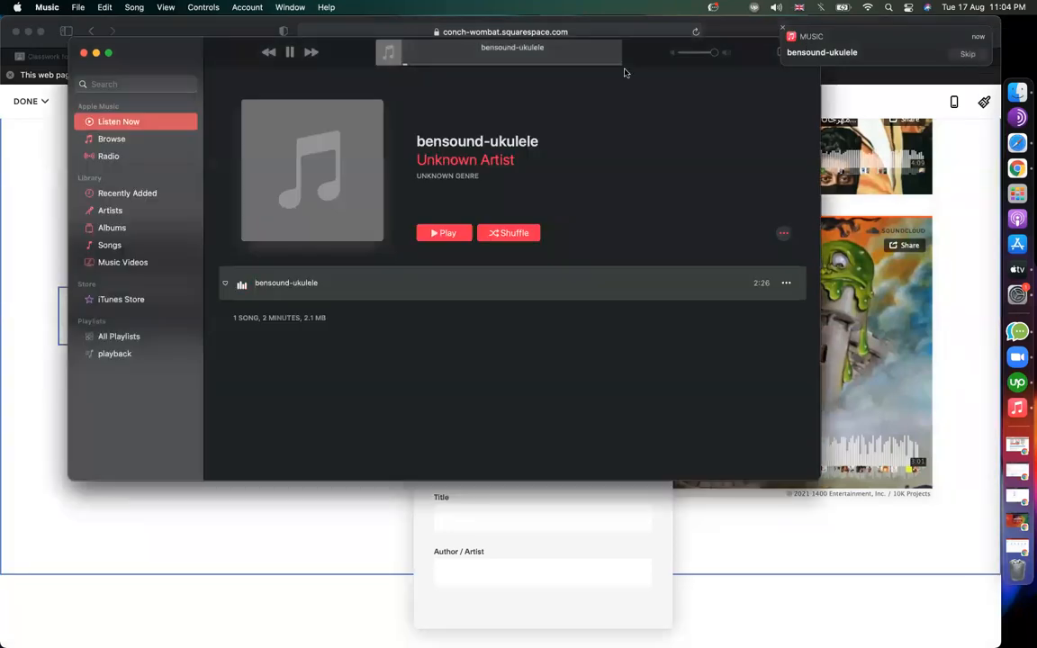
{"action": "left_click", "coordinate": [84, 54]}
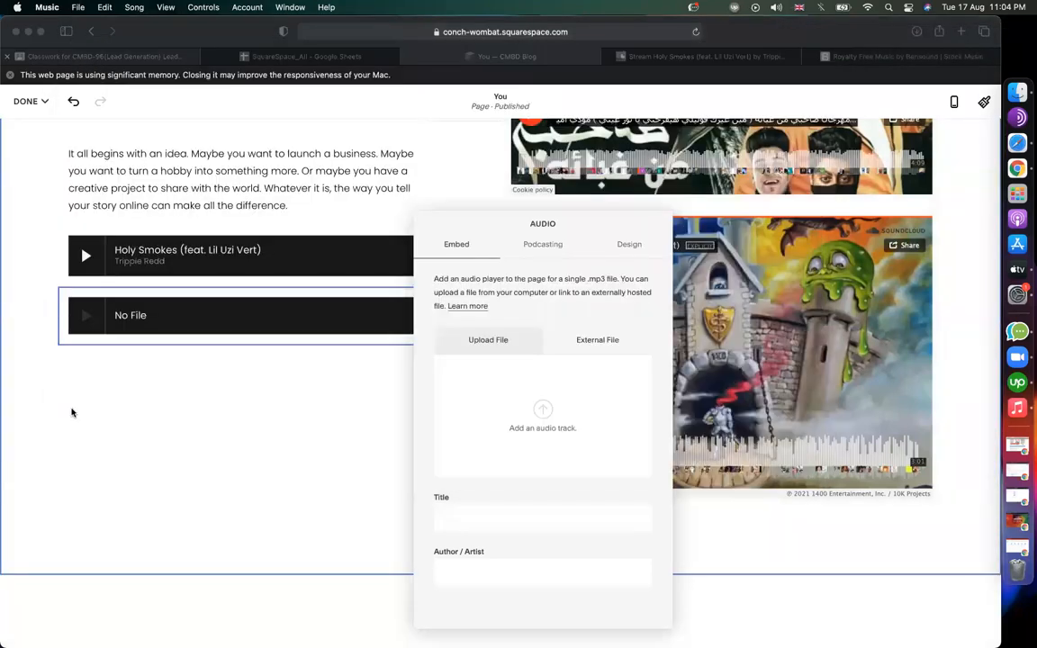
{"action": "left_click", "coordinate": [545, 412]}
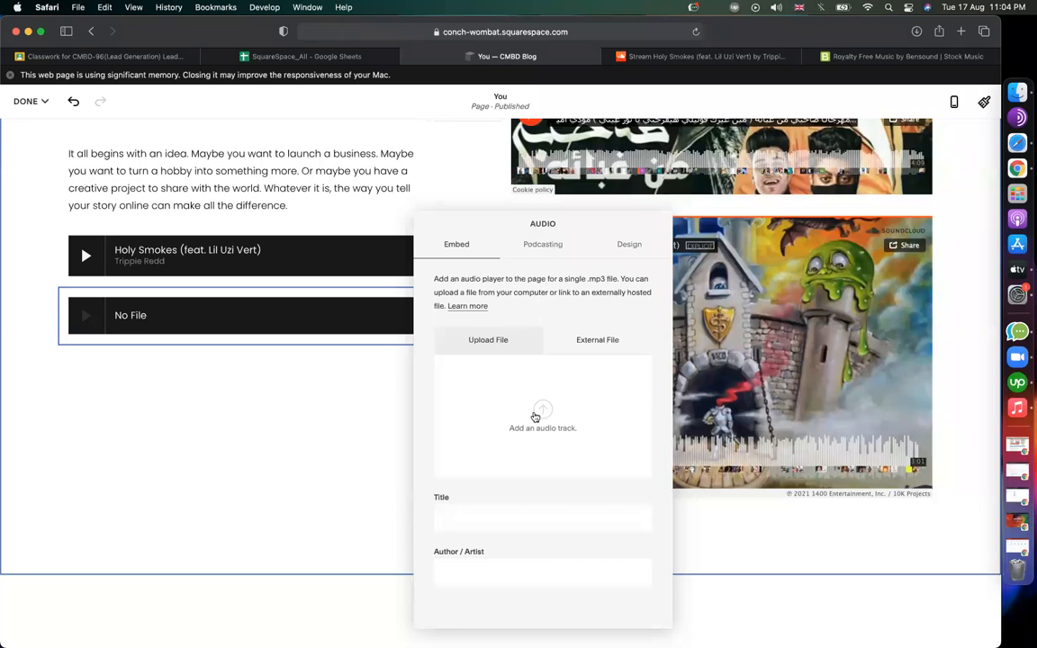
{"action": "left_click", "coordinate": [537, 416]}
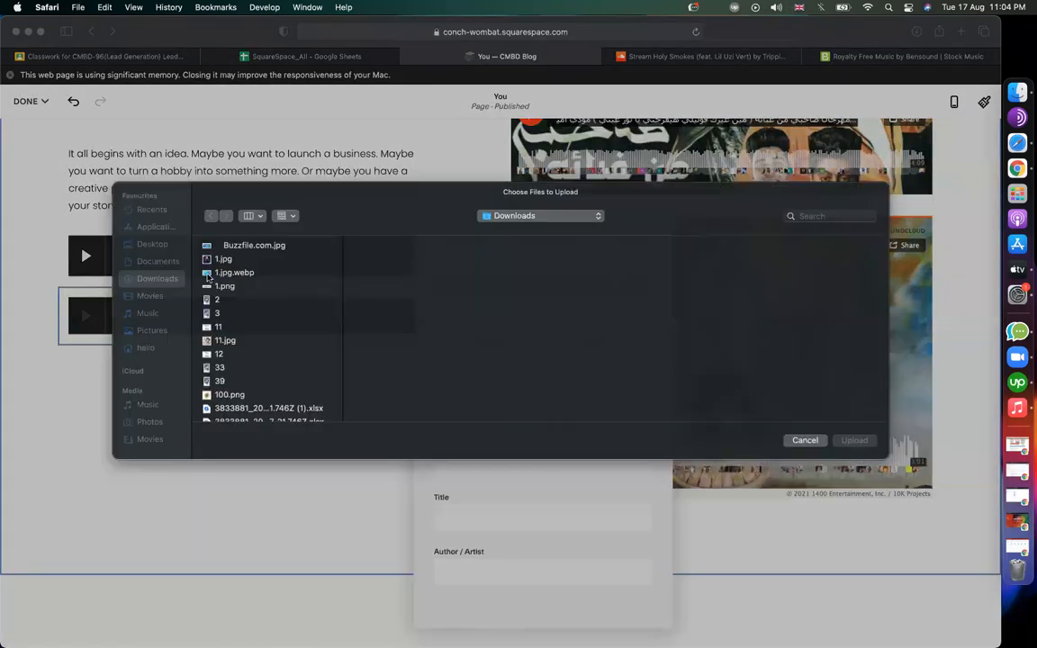
{"action": "left_click", "coordinate": [265, 336]}
{"action": "key", "text": "u"}
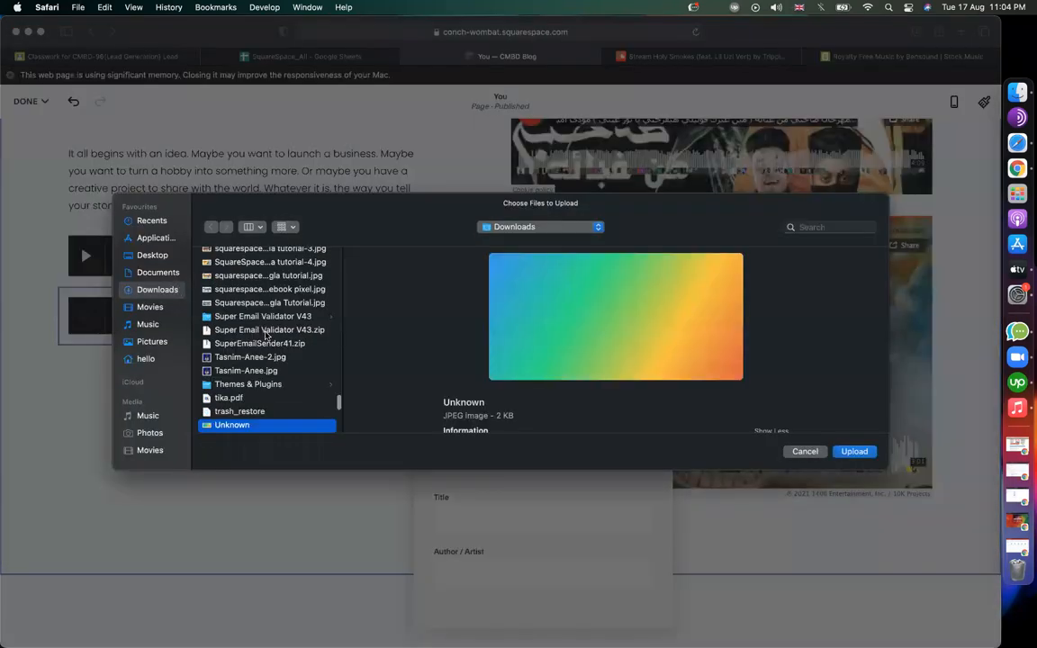
{"action": "key", "text": "p"}
{"action": "key", "text": "Down"}
{"action": "key", "text": "Down"}
{"action": "key", "text": "Down"}
{"action": "key", "text": "Down"}
{"action": "key", "text": "Down"}
{"action": "key", "text": "Down"}
{"action": "key", "text": "Down"}
{"action": "key", "text": "Down"}
{"action": "key", "text": "Down"}
{"action": "key", "text": "Down"}
{"action": "key", "text": "Down"}
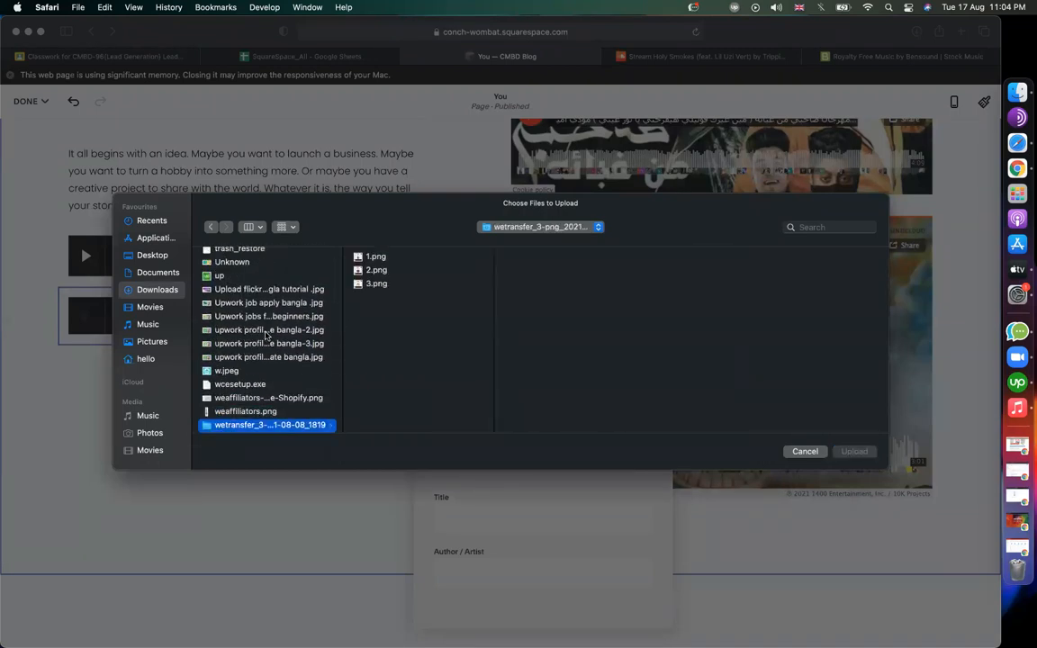
{"action": "key", "text": "Down"}
{"action": "key", "text": "Down"}
{"action": "key", "text": "Down"}
{"action": "key", "text": "Down"}
{"action": "key", "text": "Down"}
{"action": "key", "text": "Down"}
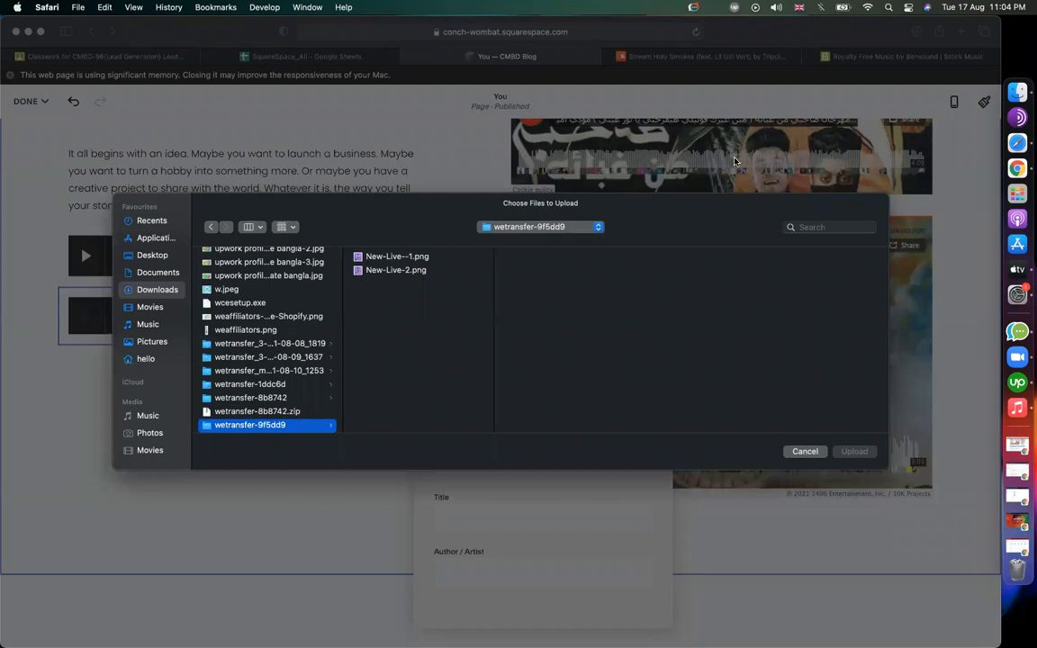
{"action": "left_click", "coordinate": [805, 451]}
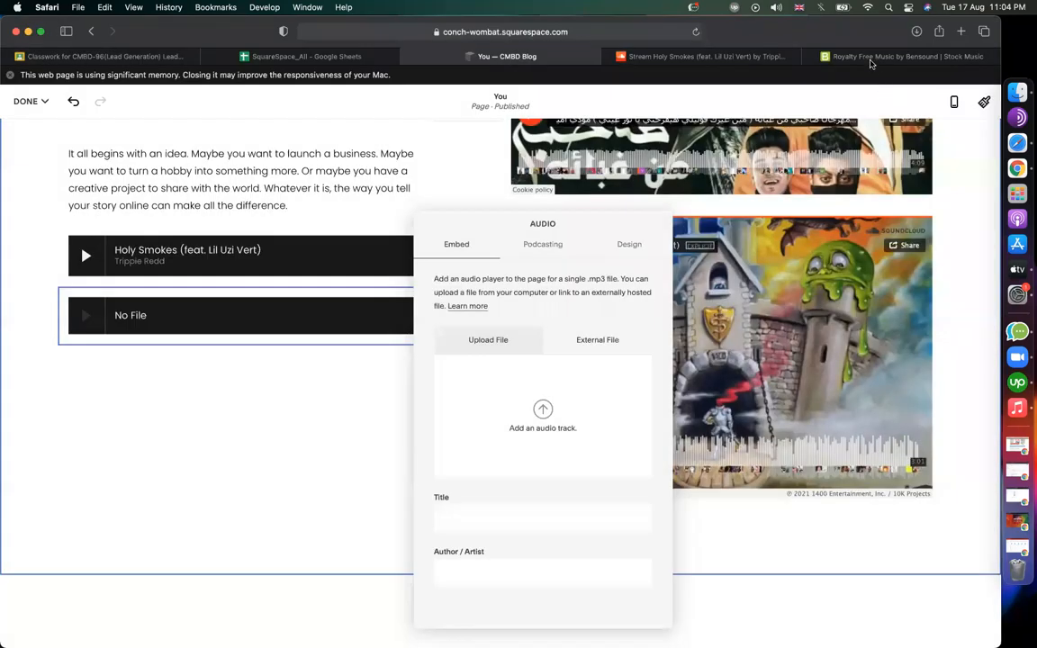
{"action": "left_click", "coordinate": [871, 59]}
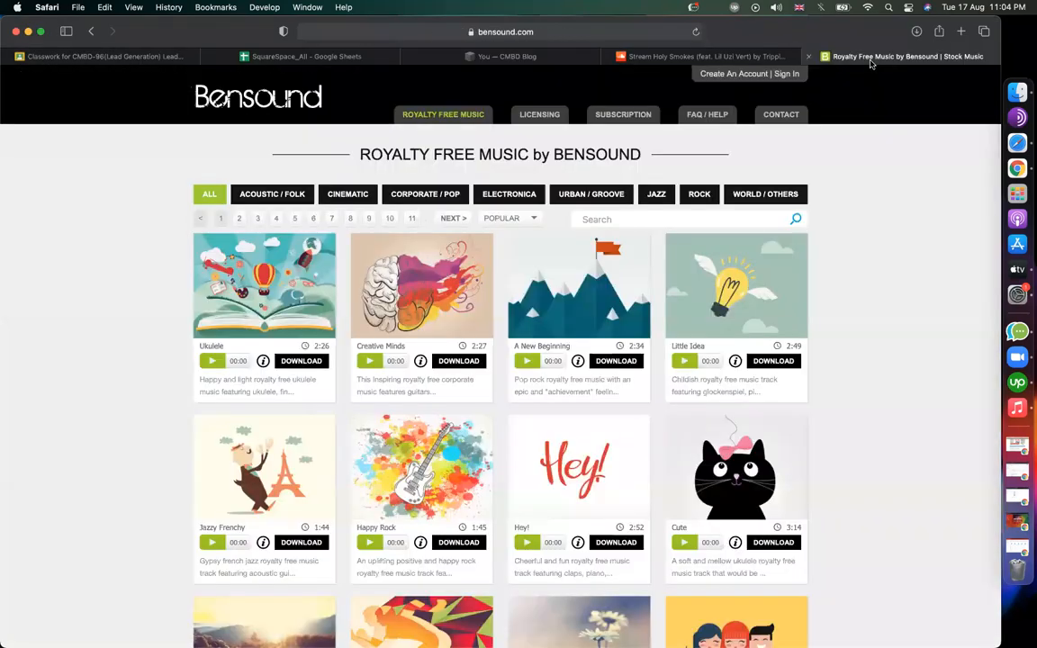
{"action": "left_click", "coordinate": [474, 56]}
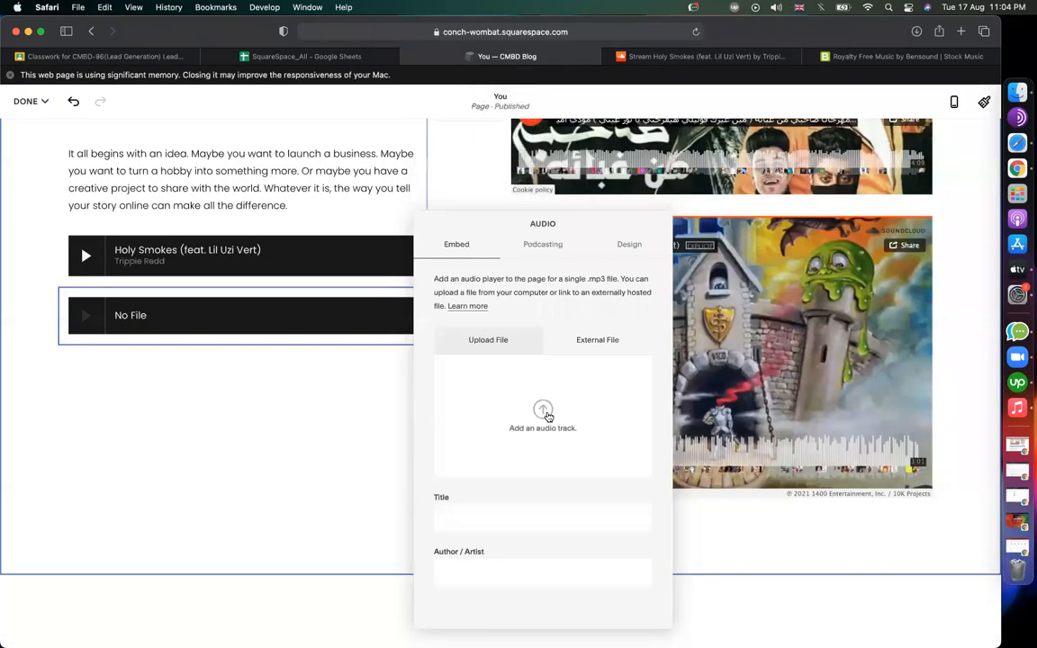
{"action": "left_click", "coordinate": [545, 412]}
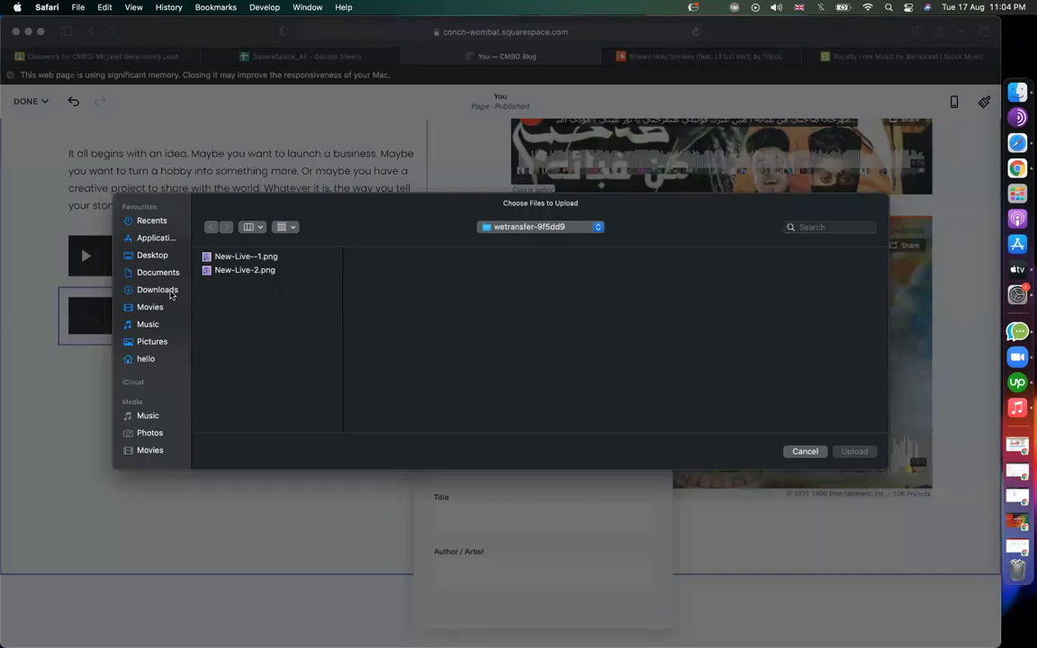
{"action": "left_click", "coordinate": [157, 290]}
{"action": "left_click", "coordinate": [259, 351]}
{"action": "type", "text": "up"}
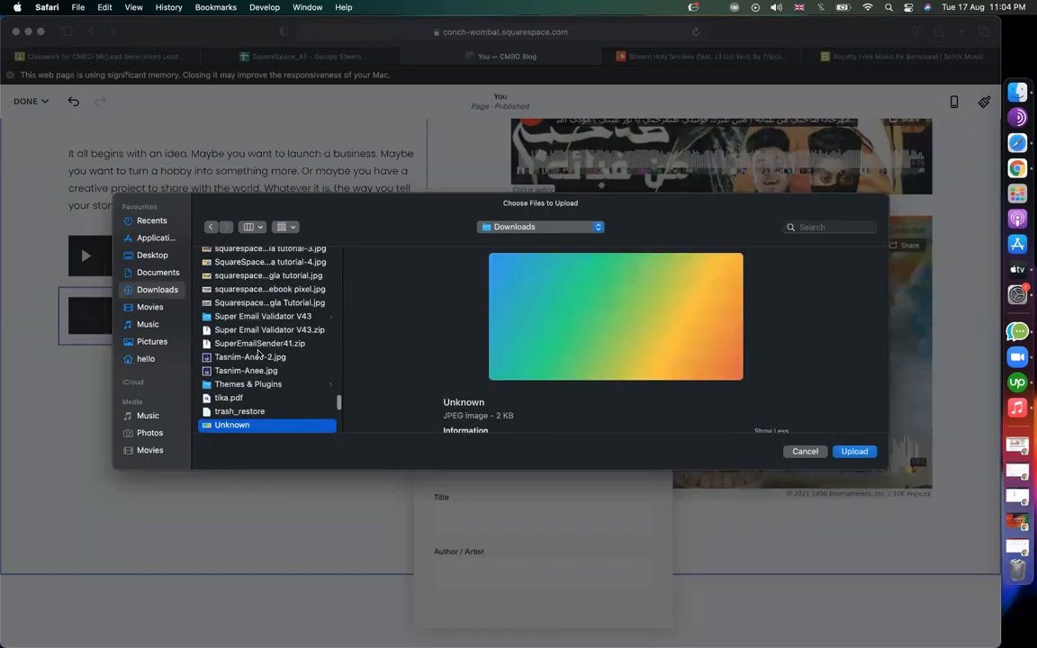
{"action": "key", "text": "Down"}
{"action": "key", "text": "Down"}
{"action": "key", "text": "Down"}
{"action": "key", "text": "Down"}
{"action": "key", "text": "Down"}
{"action": "key", "text": "Down"}
{"action": "key", "text": "Down"}
{"action": "key", "text": "Down"}
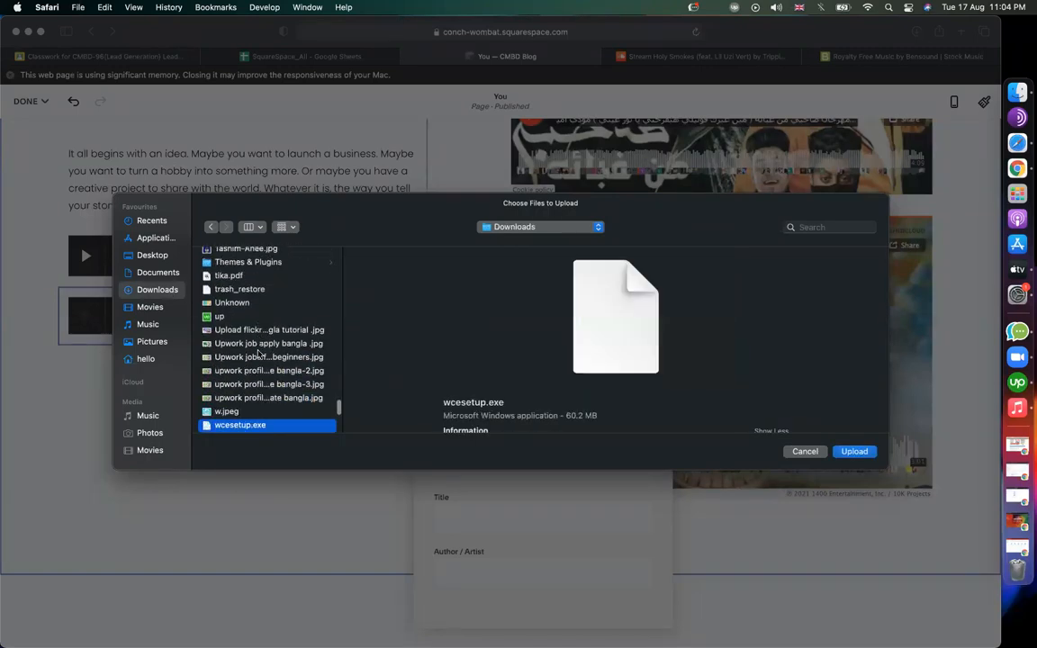
{"action": "key", "text": "Down"}
{"action": "key", "text": "Down"}
{"action": "key", "text": "Down"}
{"action": "key", "text": "Down"}
{"action": "key", "text": "Down"}
{"action": "key", "text": "Down"}
{"action": "key", "text": "Down"}
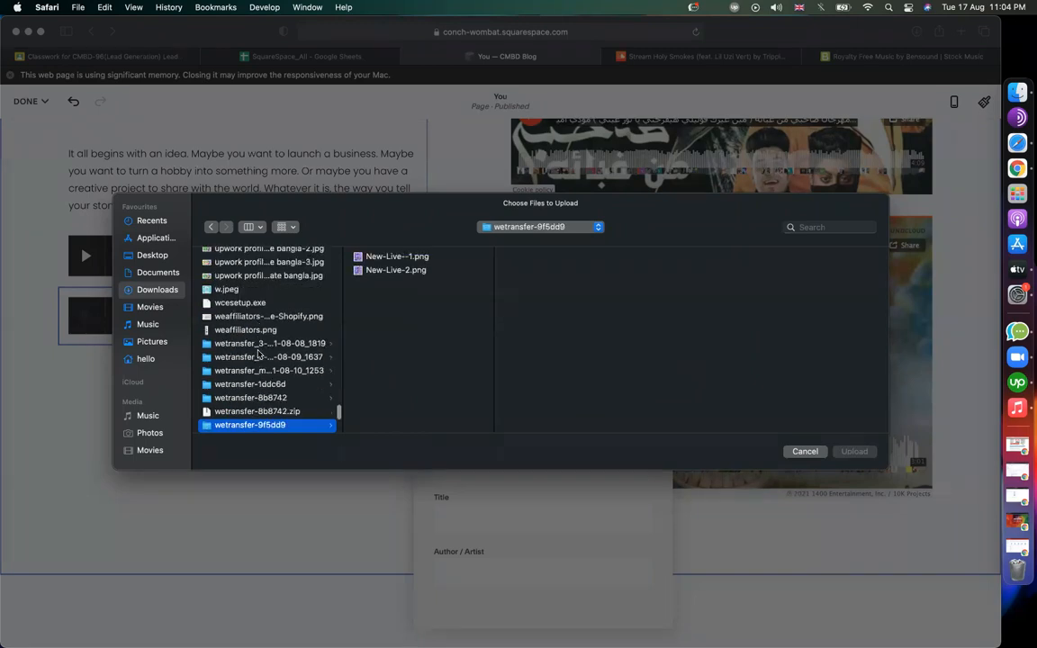
{"action": "left_click", "coordinate": [803, 454]}
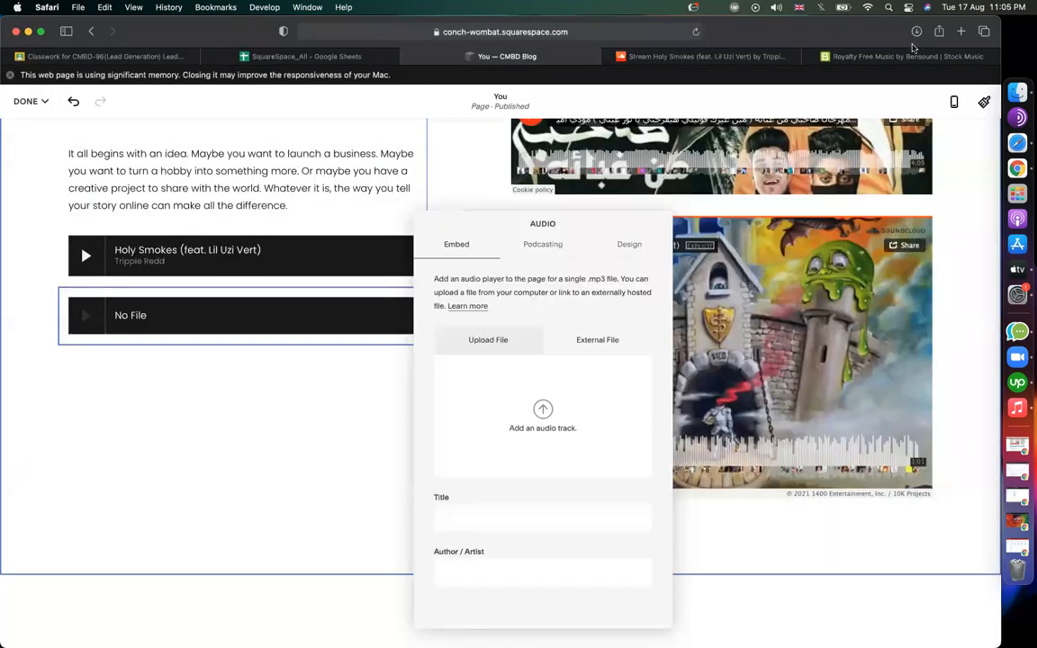
Upload the downloaded bensound-ukulele file from the Downloads folder to the second audio block
{"action": "left_click", "coordinate": [916, 31]}
{"action": "left_click_drag", "start_coordinate": [850, 91], "coordinate": [544, 421]}
{"action": "left_click", "coordinate": [544, 416]}
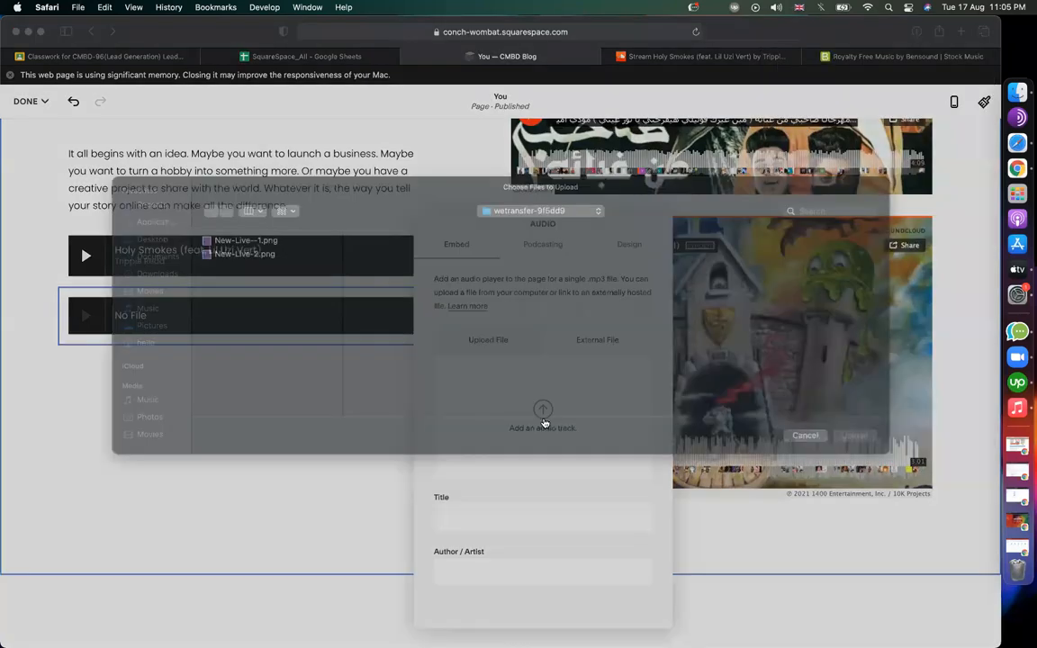
{"action": "left_click", "coordinate": [155, 289]}
{"action": "type", "text": "ben"}
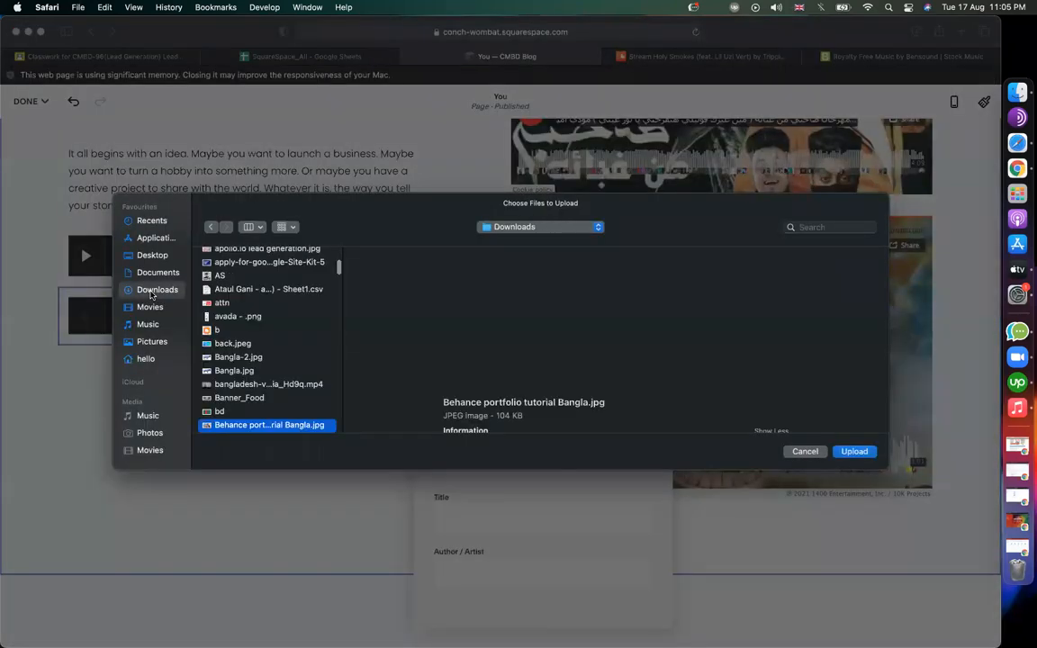
{"action": "key", "text": "Return"}
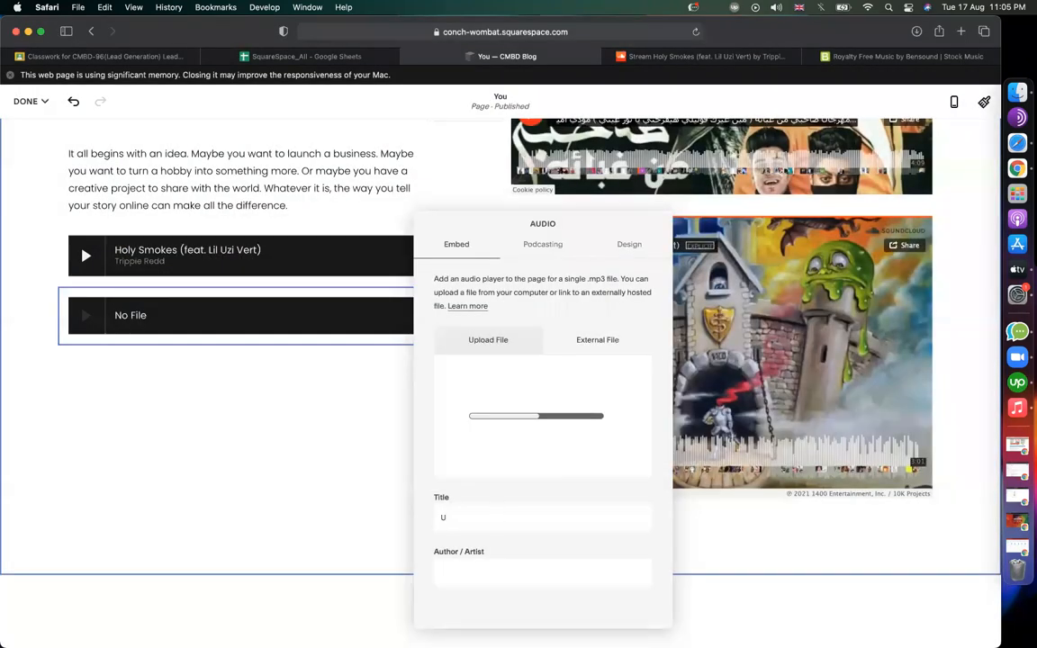
Set the second audio block's title to Ukulele and its author to Bensound
{"action": "type", "text": "Ukulele"}
{"action": "left_click", "coordinate": [510, 581]}
{"action": "type", "text": "Bensound"}
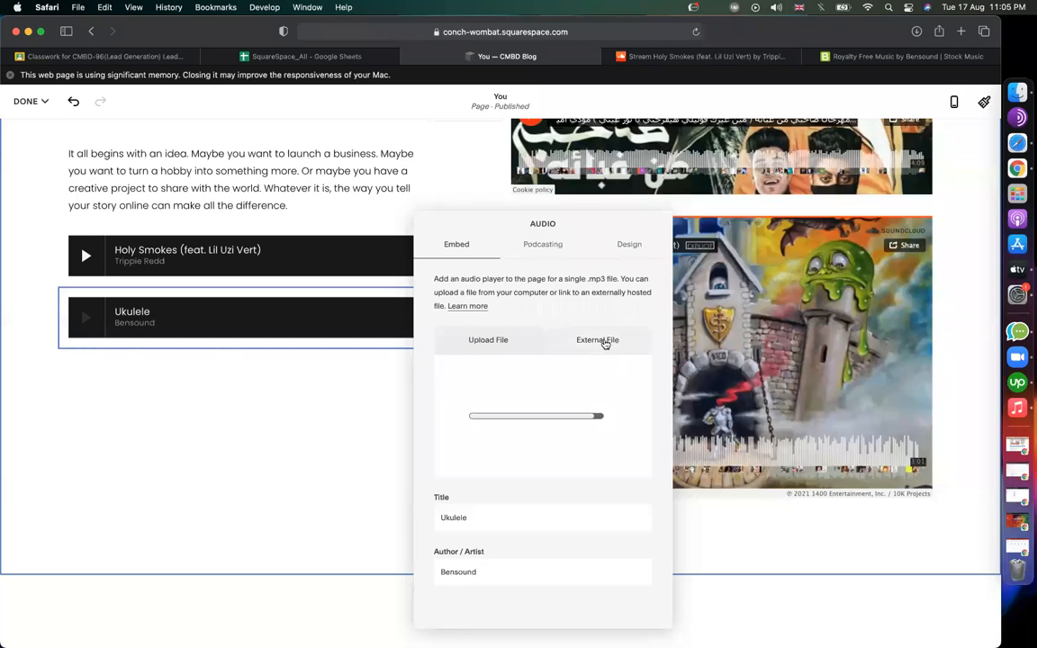
View the external file options, switch the source back to file upload and close the second audio block's settings
{"action": "left_click", "coordinate": [591, 341]}
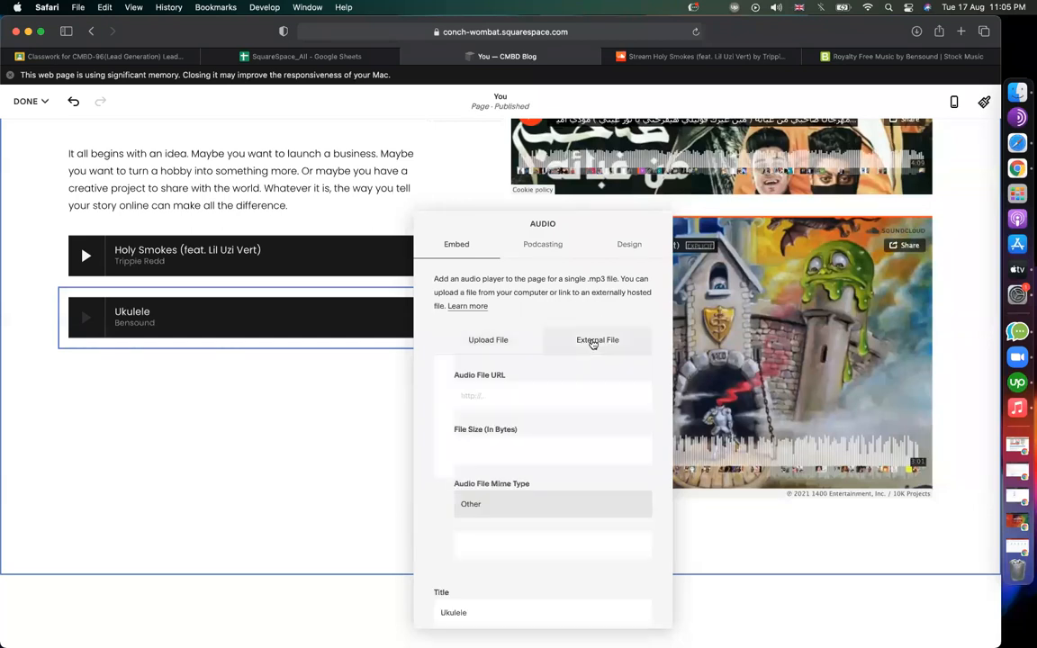
{"action": "left_click", "coordinate": [491, 341]}
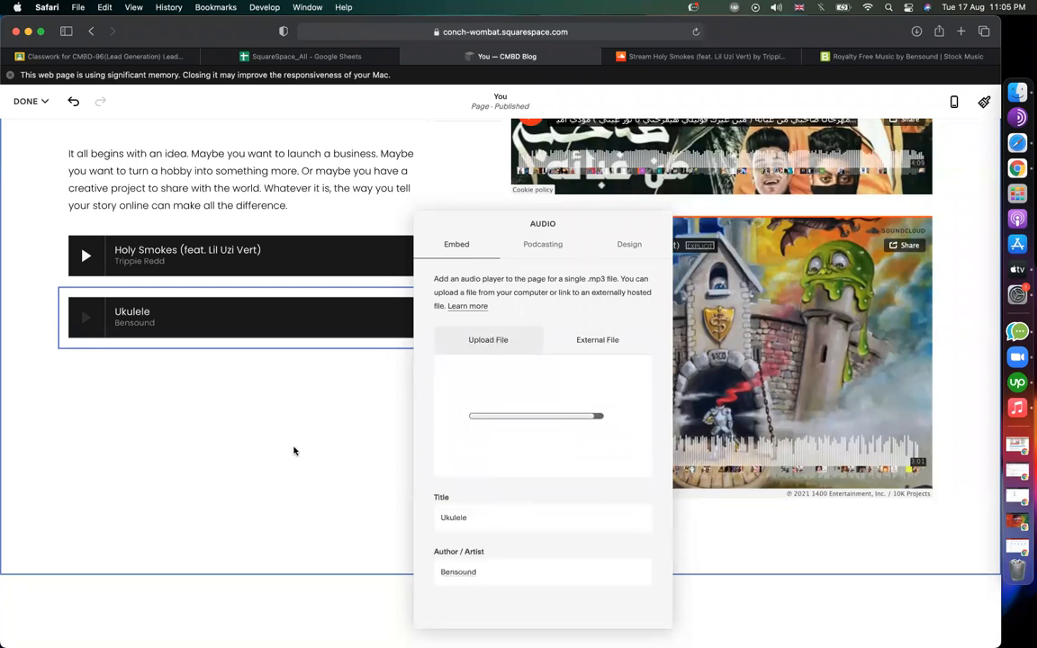
{"action": "left_click", "coordinate": [365, 447]}
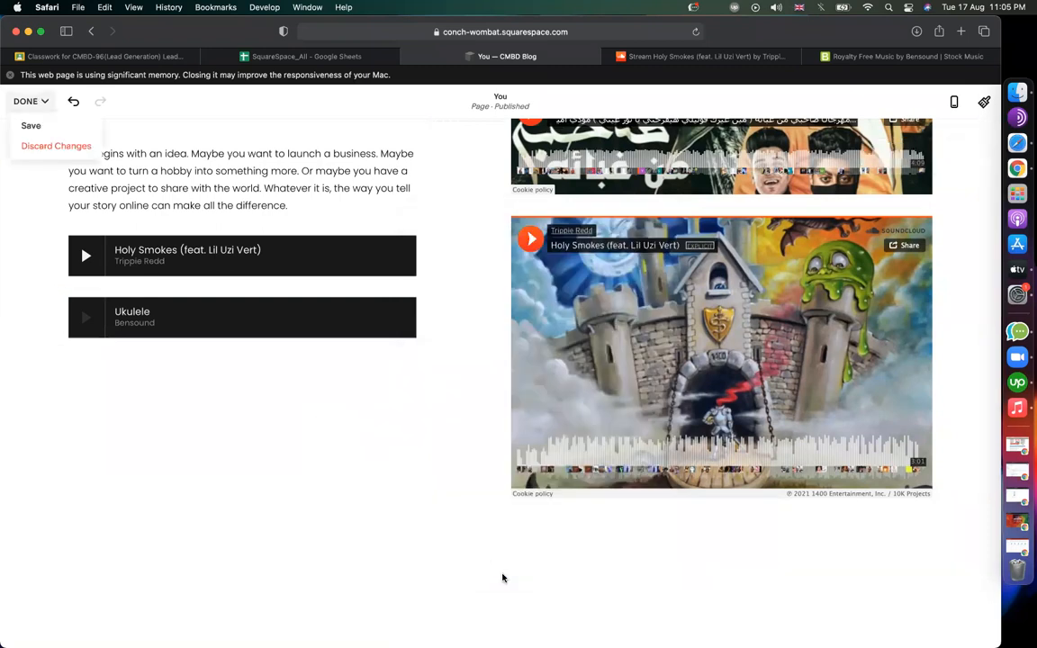
Add a music section with text beside a large SoundCloud player between the Listen Music and Focusing on You sections
{"action": "scroll", "coordinate": [505, 482], "scroll_direction": "down", "scroll_amount": 5}
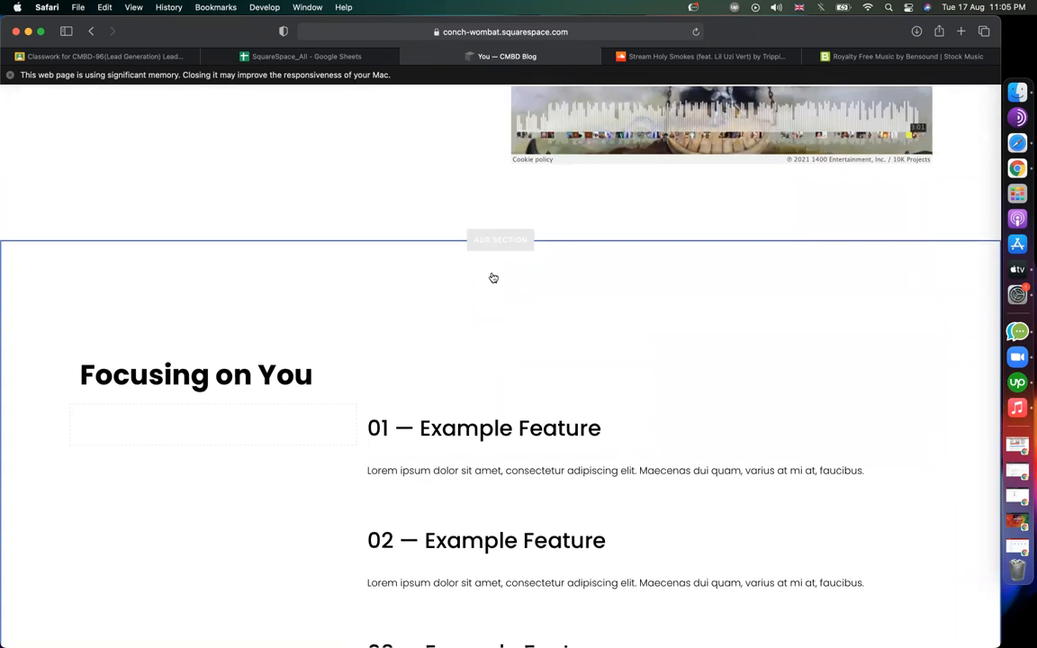
{"action": "left_click", "coordinate": [497, 239]}
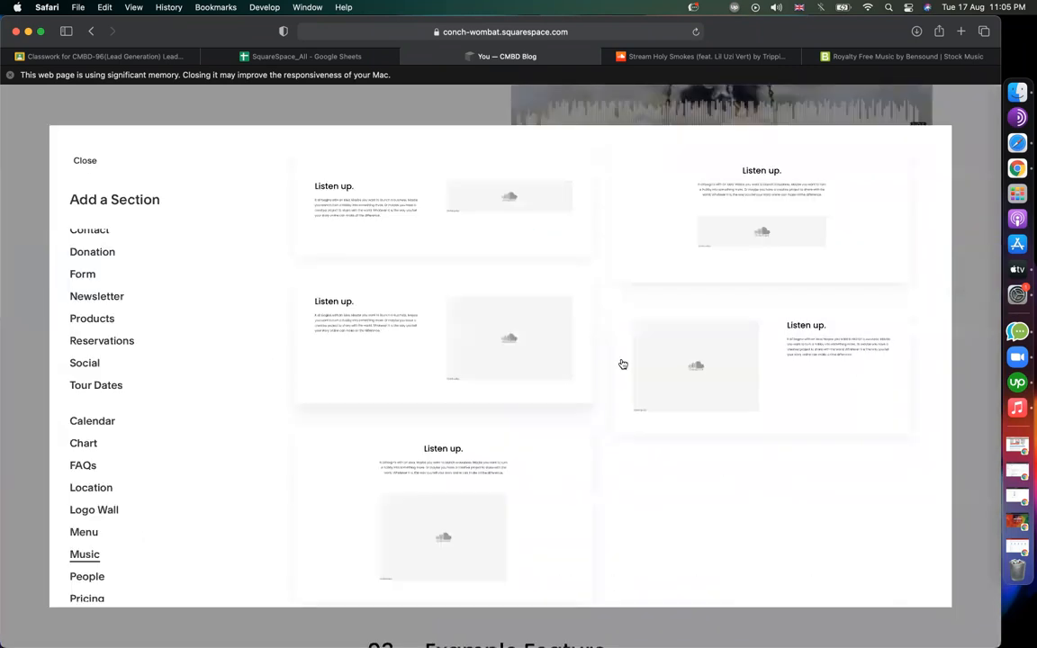
{"action": "left_click", "coordinate": [417, 334]}
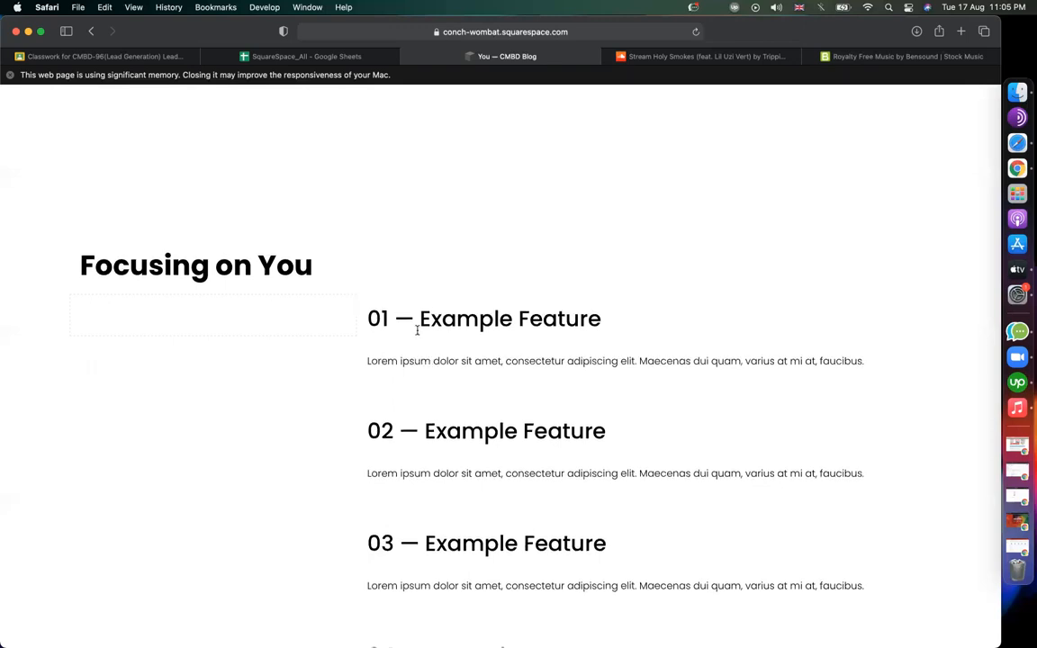
Look over the You page's sections, including the events calendar and Listen Music, and locate the newly added Listen up section
{"action": "scroll", "coordinate": [715, 282], "scroll_direction": "up", "scroll_amount": 3}
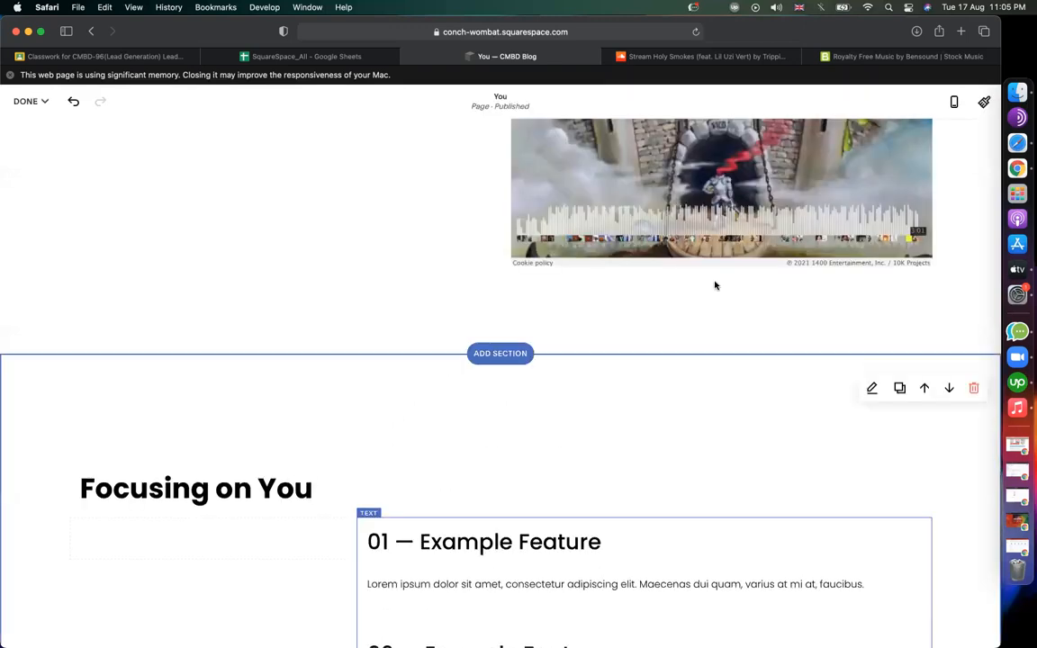
{"action": "scroll", "coordinate": [715, 286], "scroll_direction": "up", "scroll_amount": 5}
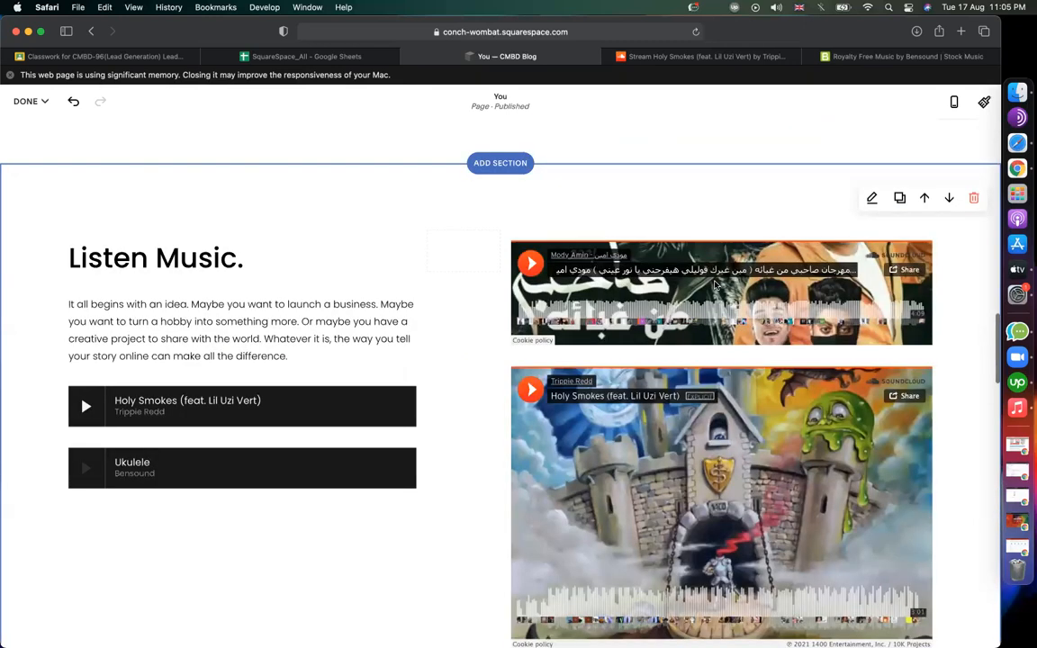
{"action": "scroll", "coordinate": [715, 285], "scroll_direction": "down", "scroll_amount": 10}
{"action": "scroll", "coordinate": [715, 285], "scroll_direction": "down", "scroll_amount": 5}
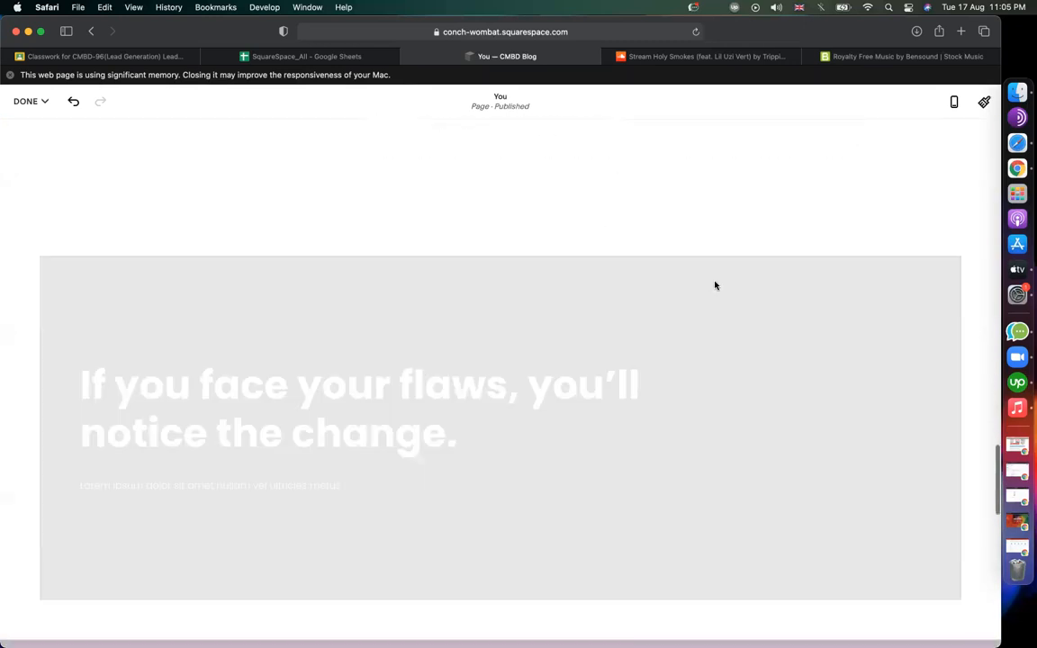
{"action": "scroll", "coordinate": [714, 286], "scroll_direction": "down", "scroll_amount": 5}
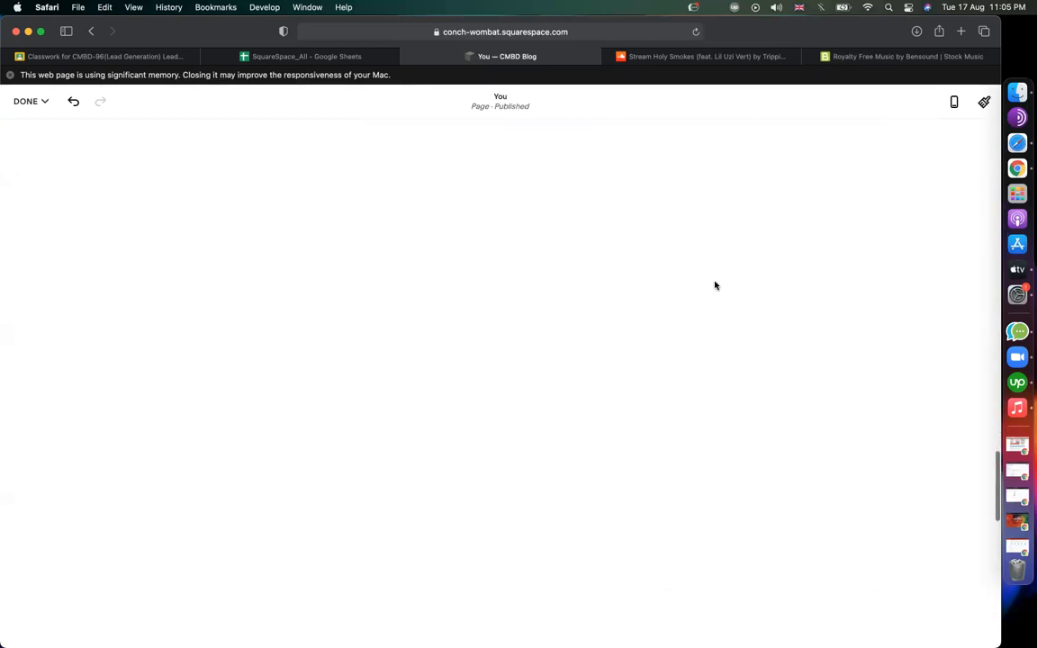
{"action": "scroll", "coordinate": [559, 366], "scroll_direction": "up", "scroll_amount": 20}
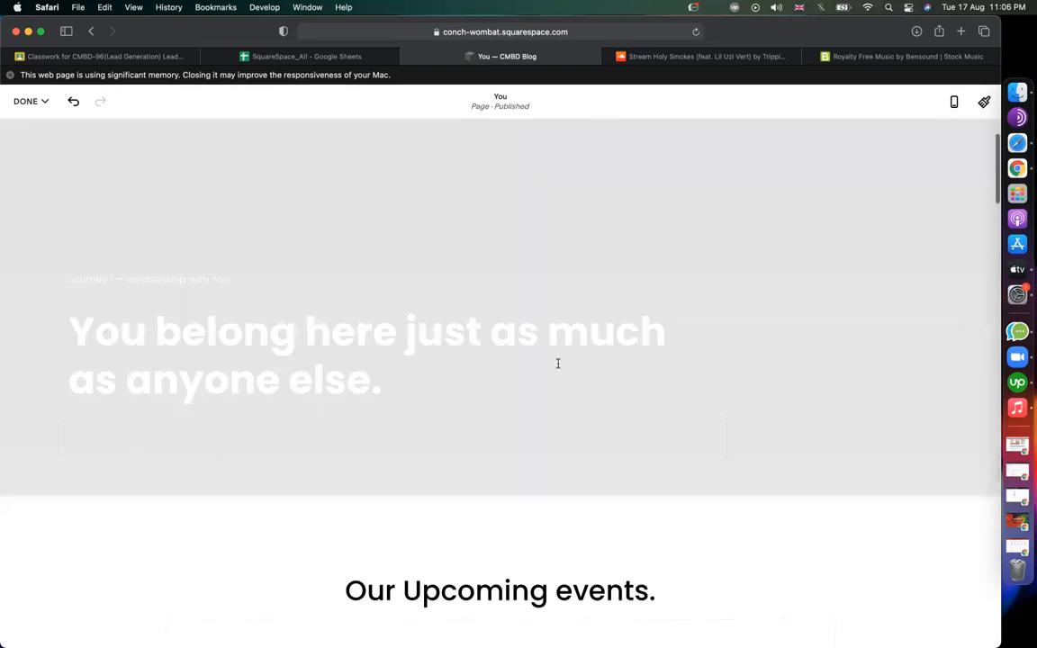
{"action": "scroll", "coordinate": [558, 363], "scroll_direction": "down", "scroll_amount": 5}
{"action": "scroll", "coordinate": [558, 363], "scroll_direction": "down", "scroll_amount": 5}
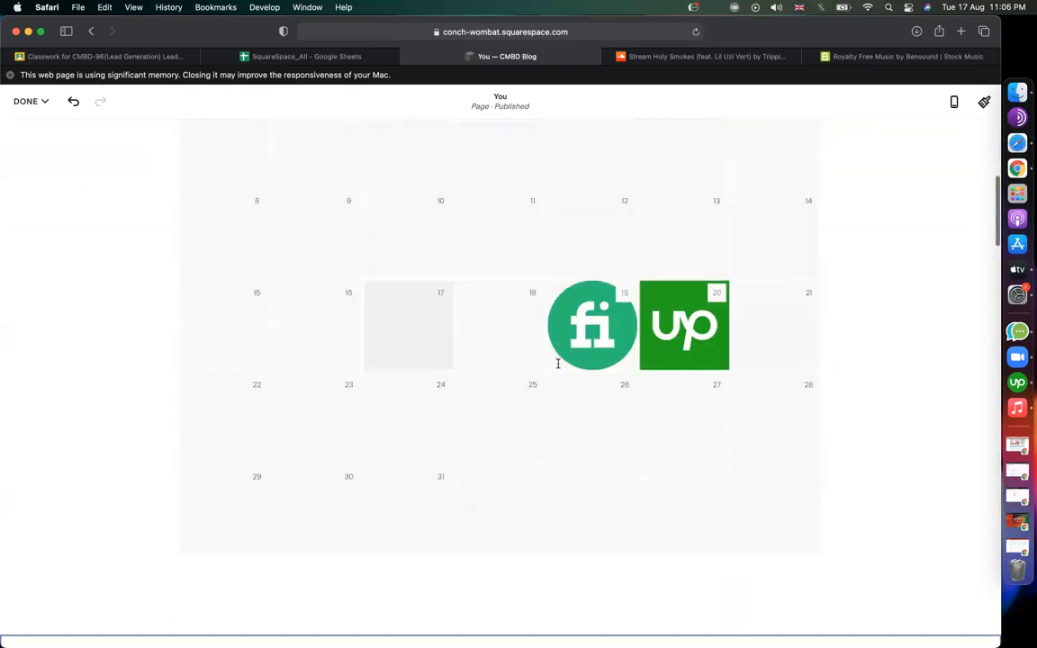
{"action": "scroll", "coordinate": [558, 363], "scroll_direction": "down", "scroll_amount": 3}
{"action": "scroll", "coordinate": [559, 362], "scroll_direction": "down", "scroll_amount": 5}
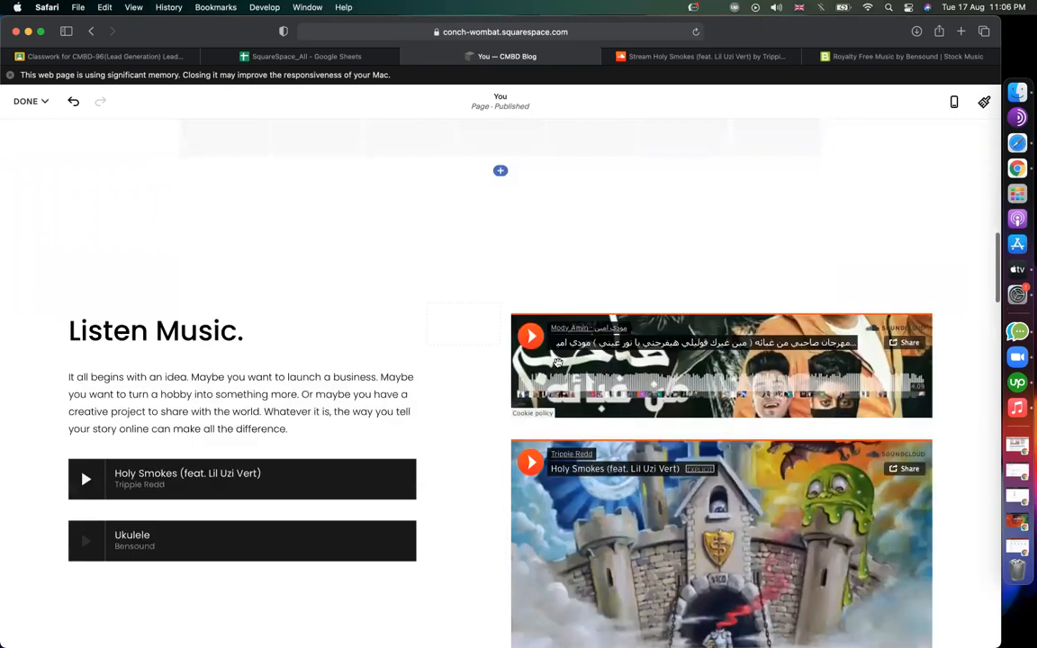
{"action": "scroll", "coordinate": [558, 362], "scroll_direction": "down", "scroll_amount": 5}
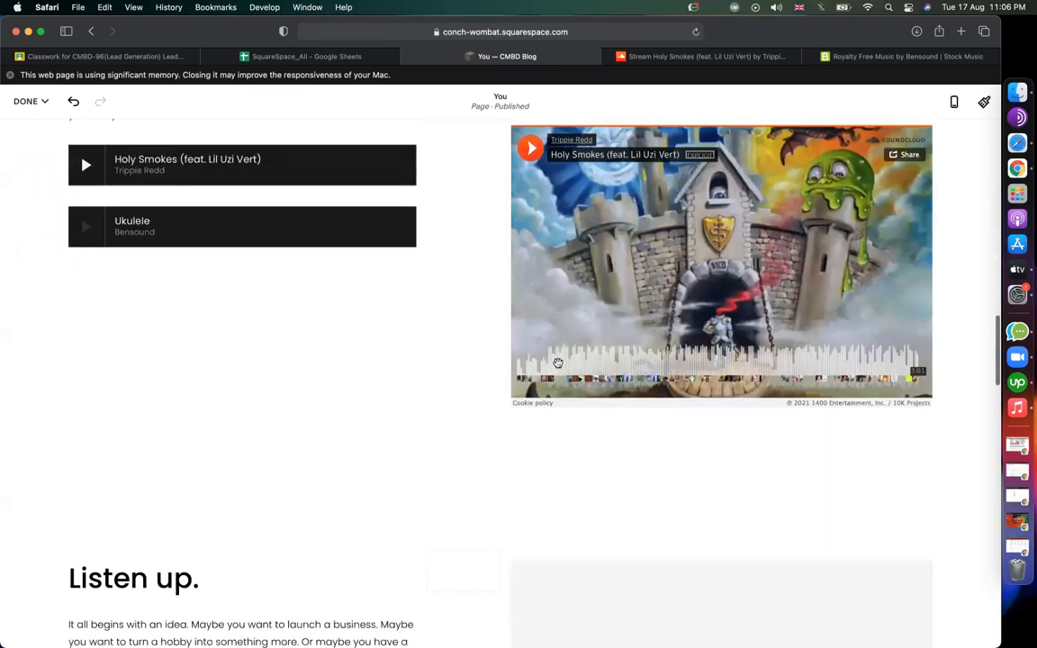
{"action": "scroll", "coordinate": [558, 362], "scroll_direction": "down", "scroll_amount": 5}
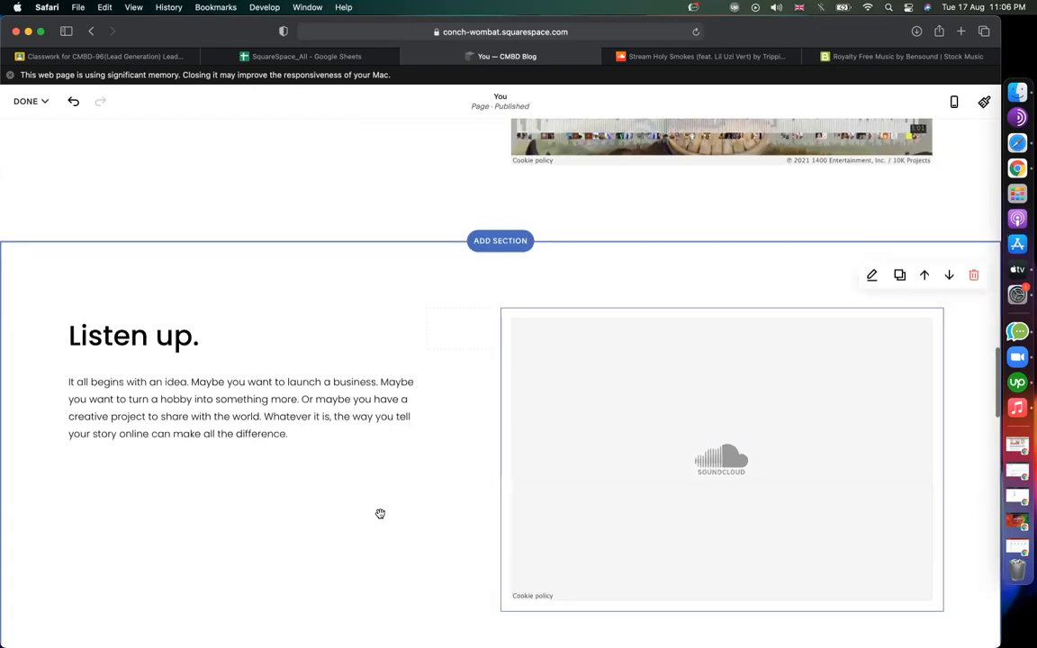
{"action": "scroll", "coordinate": [380, 513], "scroll_direction": "down", "scroll_amount": 2}
{"action": "scroll", "coordinate": [380, 513], "scroll_direction": "down", "scroll_amount": 1}
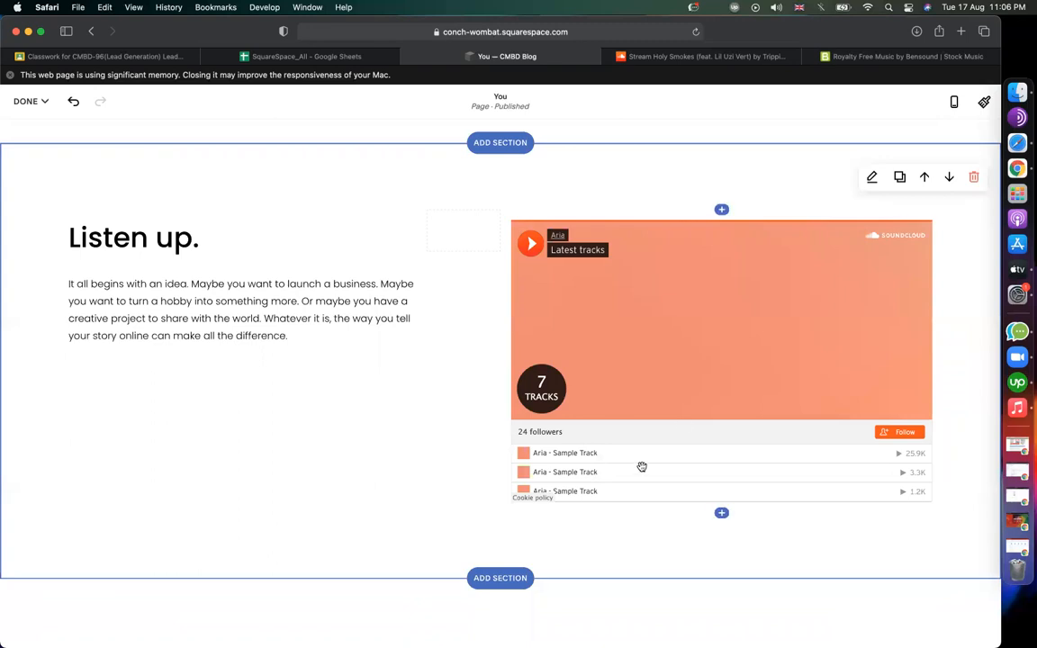
Inspect the link of the Listen up section's SoundCloud embed, check the Holy Smokes track page on SoundCloud, and close the embed settings
{"action": "left_click", "coordinate": [586, 280]}
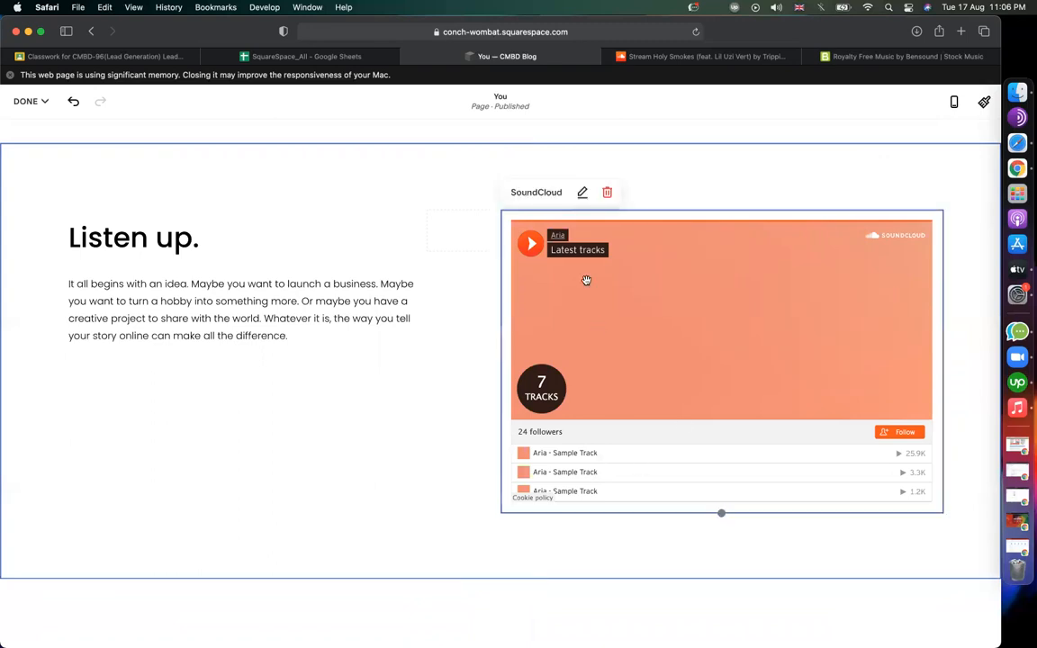
{"action": "left_click", "coordinate": [581, 195]}
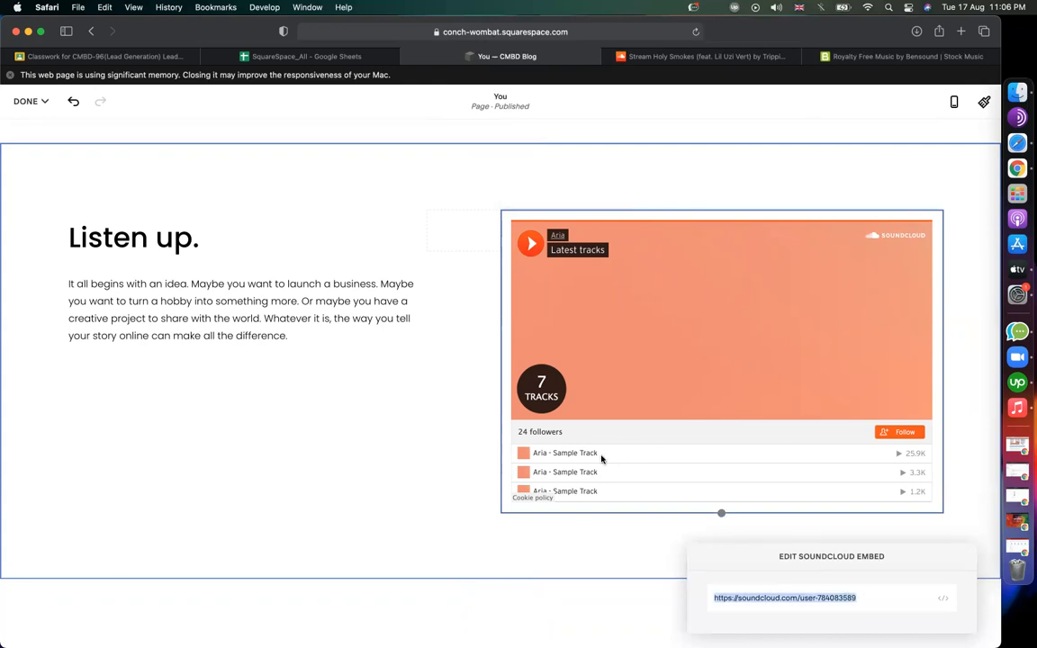
{"action": "left_click", "coordinate": [711, 56]}
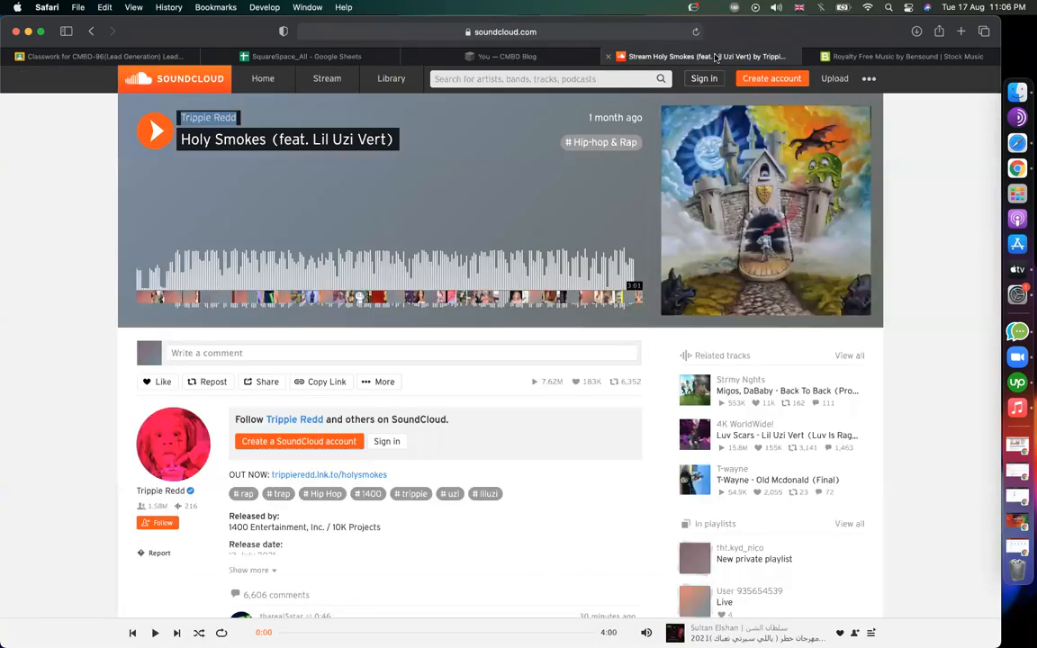
{"action": "left_click", "coordinate": [407, 58]}
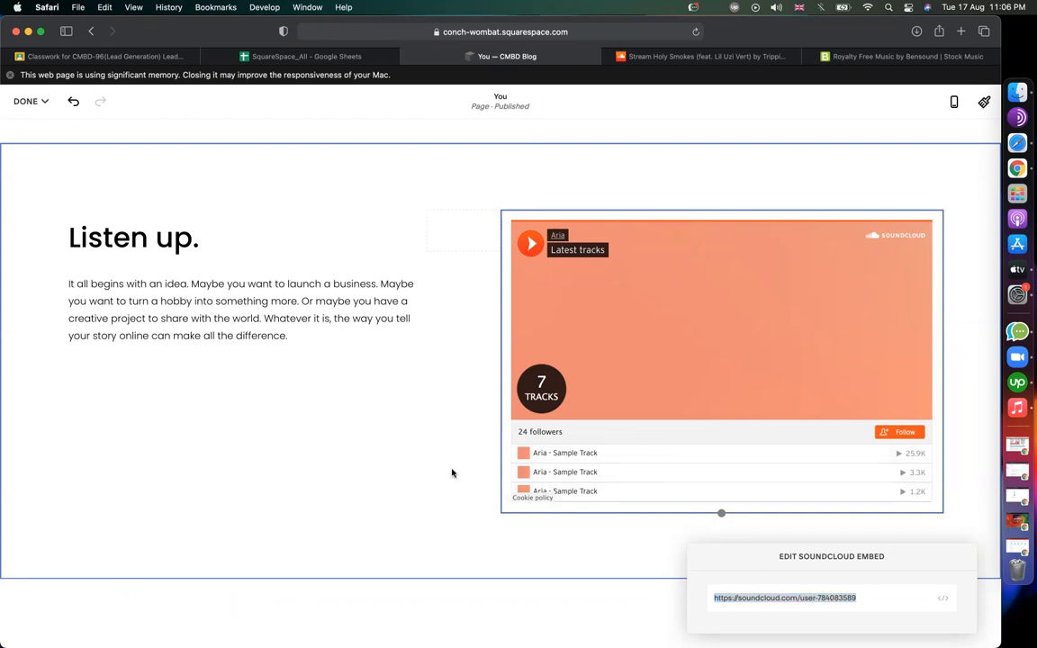
{"action": "left_click", "coordinate": [442, 439]}
Save the changes to the You page and leave editing mode
{"action": "scroll", "coordinate": [441, 439], "scroll_direction": "up", "scroll_amount": 10}
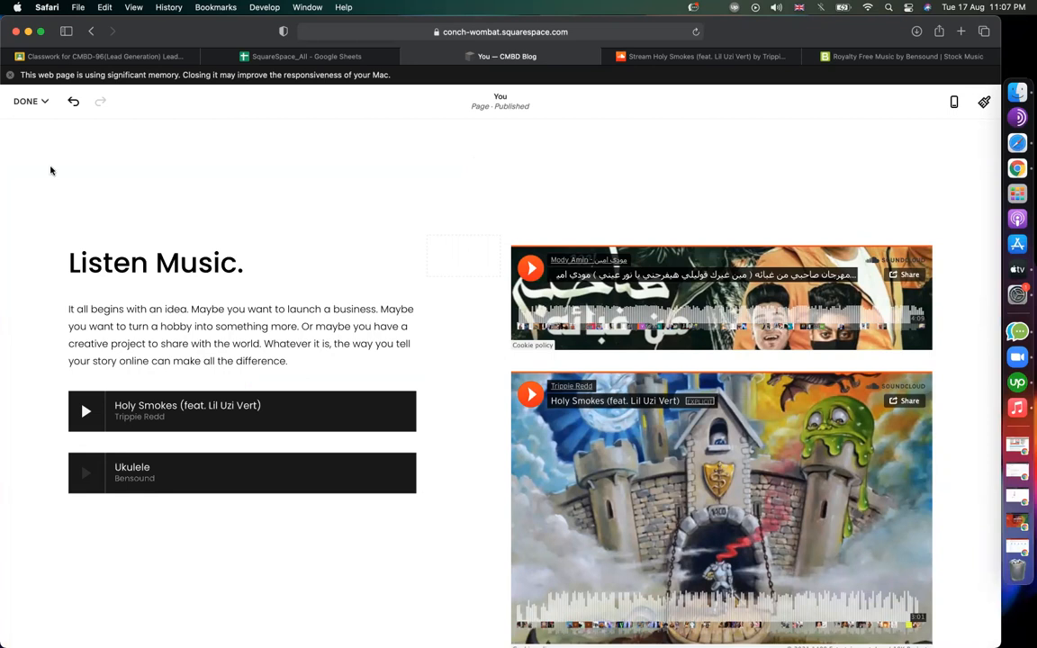
{"action": "left_click", "coordinate": [30, 102]}
{"action": "left_click", "coordinate": [30, 127]}
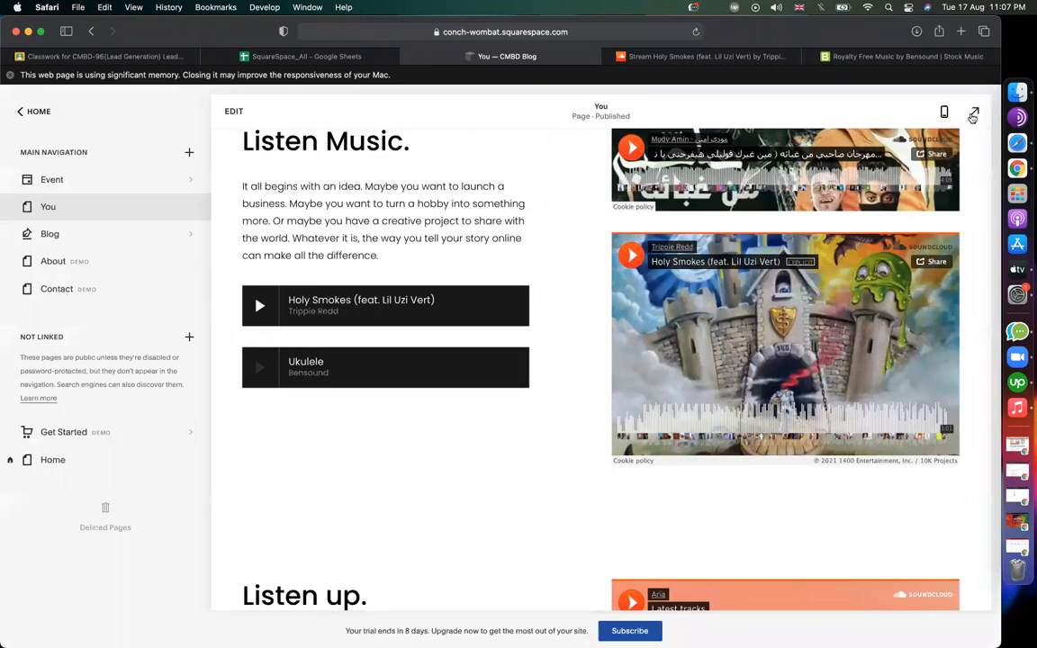
Open the You page in full-screen preview and view its Listen Music section
{"action": "left_click", "coordinate": [974, 113]}
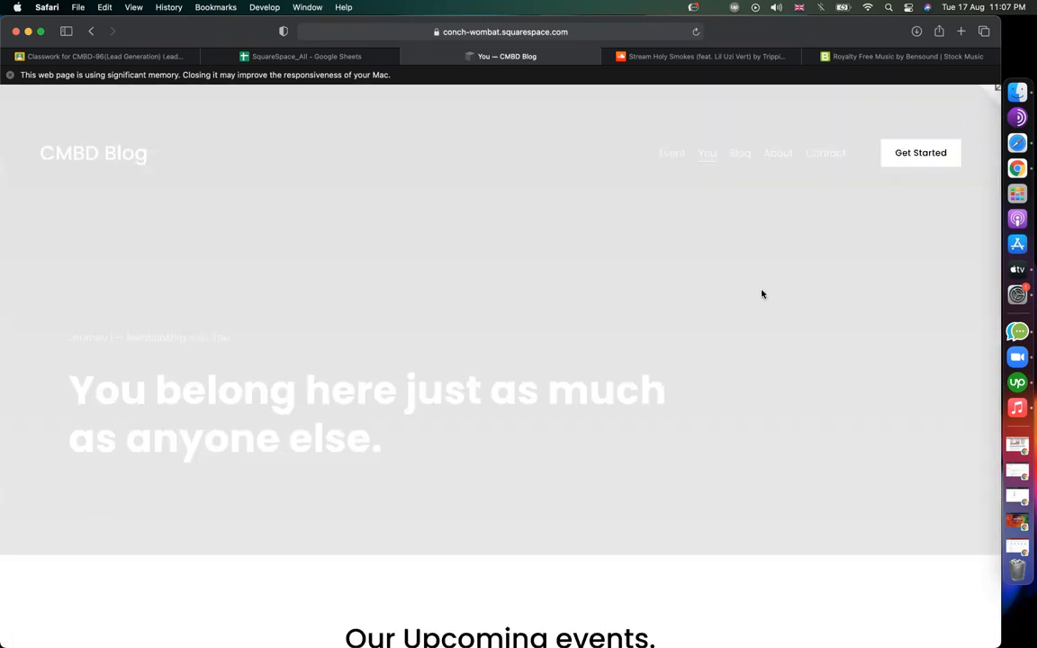
{"action": "scroll", "coordinate": [762, 294], "scroll_direction": "down", "scroll_amount": 5}
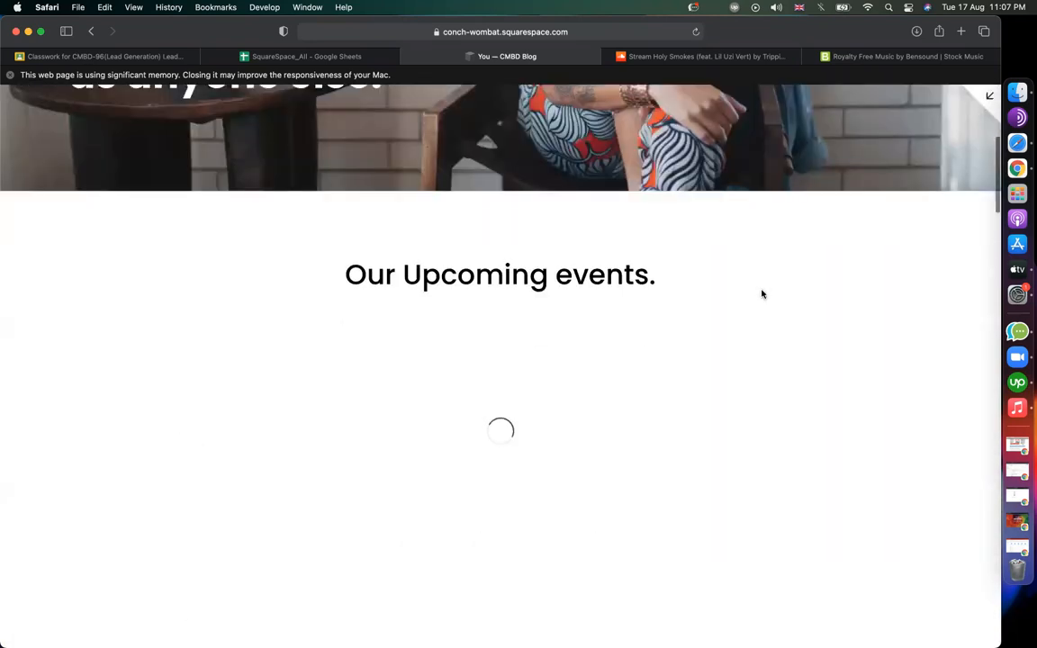
{"action": "scroll", "coordinate": [761, 294], "scroll_direction": "down", "scroll_amount": 5}
{"action": "scroll", "coordinate": [761, 294], "scroll_direction": "down", "scroll_amount": 6}
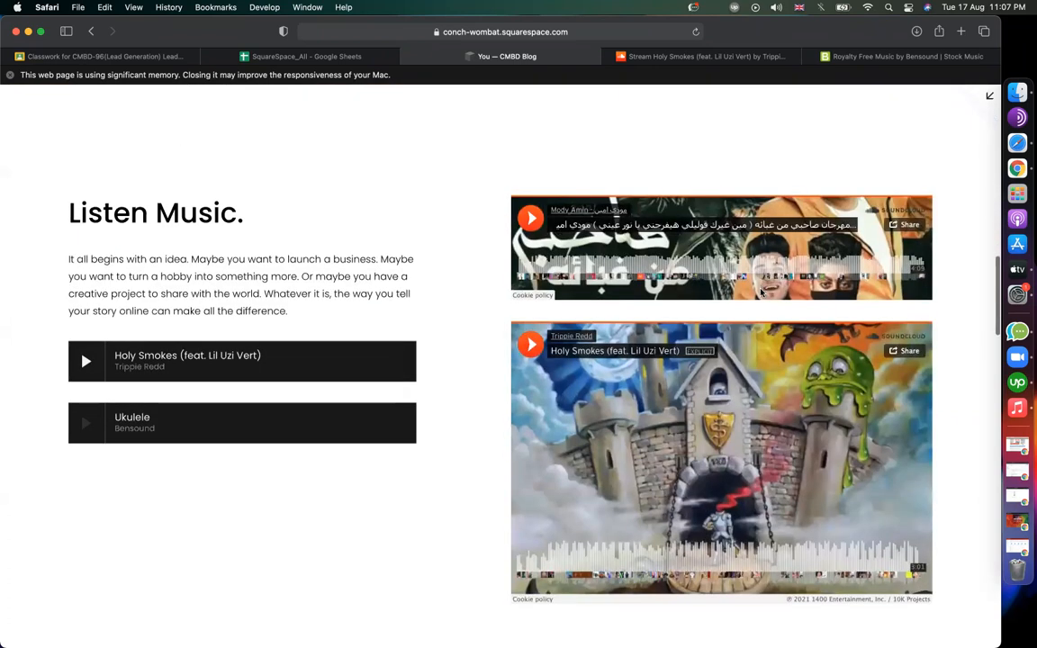
Test playback of the Holy Smokes audio block and both SoundCloud embeds in the Listen Music section's preview
{"action": "left_click", "coordinate": [87, 362]}
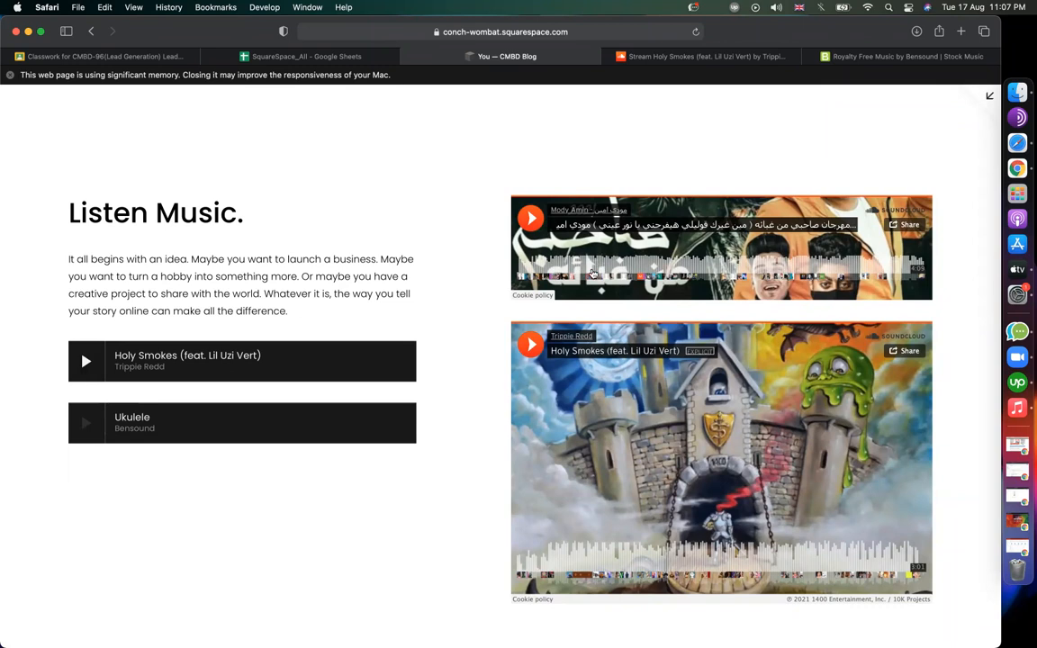
{"action": "left_click", "coordinate": [627, 255]}
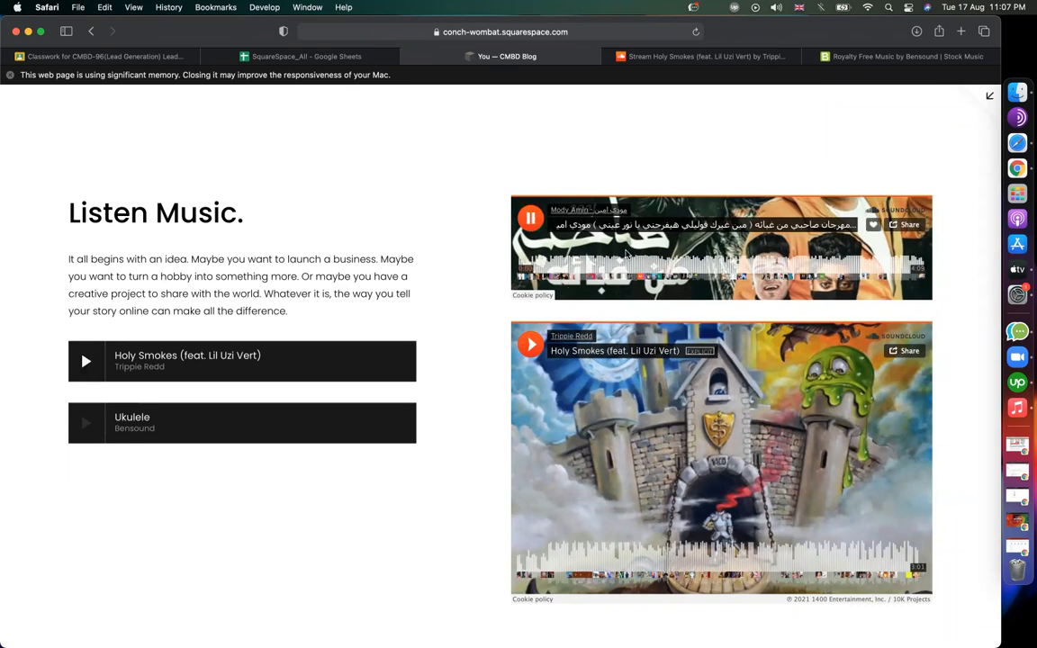
{"action": "left_click", "coordinate": [627, 255]}
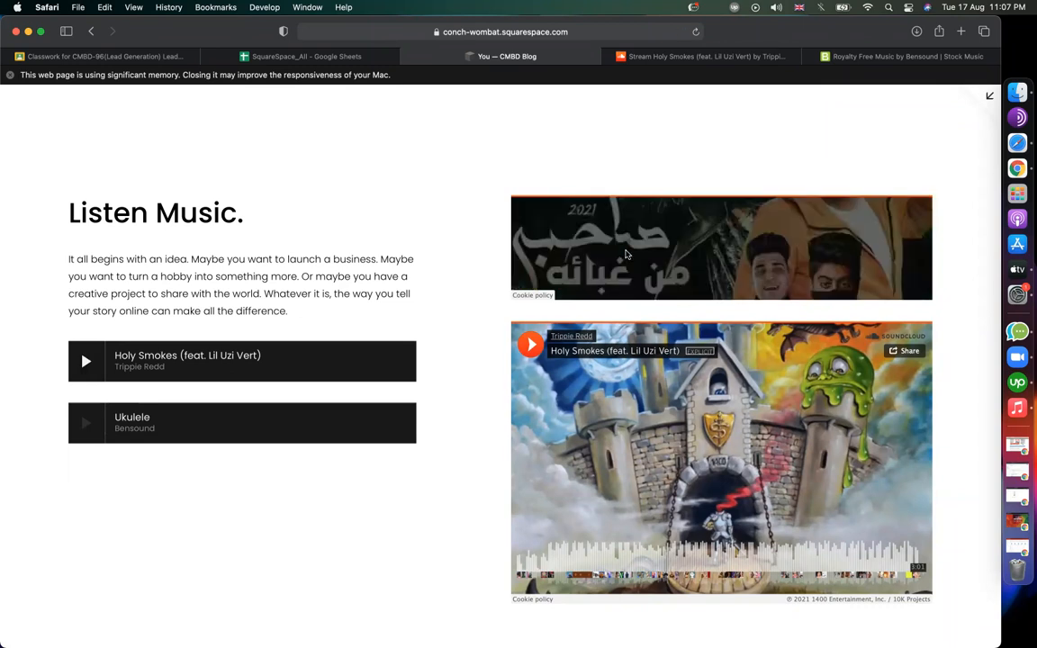
{"action": "left_click", "coordinate": [642, 417]}
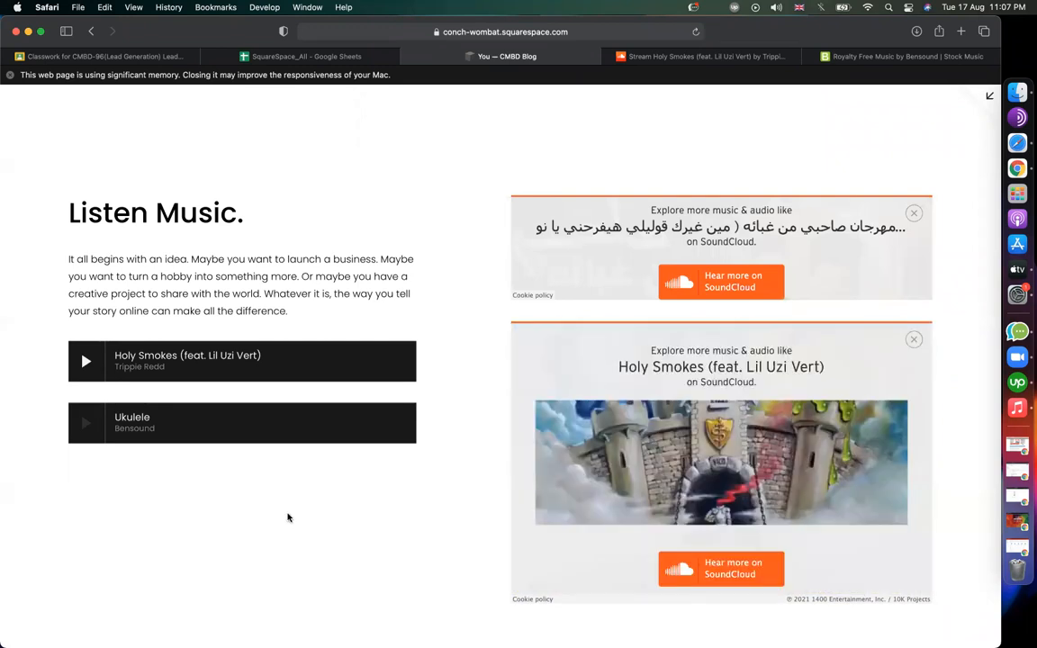
{"action": "scroll", "coordinate": [288, 517], "scroll_direction": "up", "scroll_amount": 3}
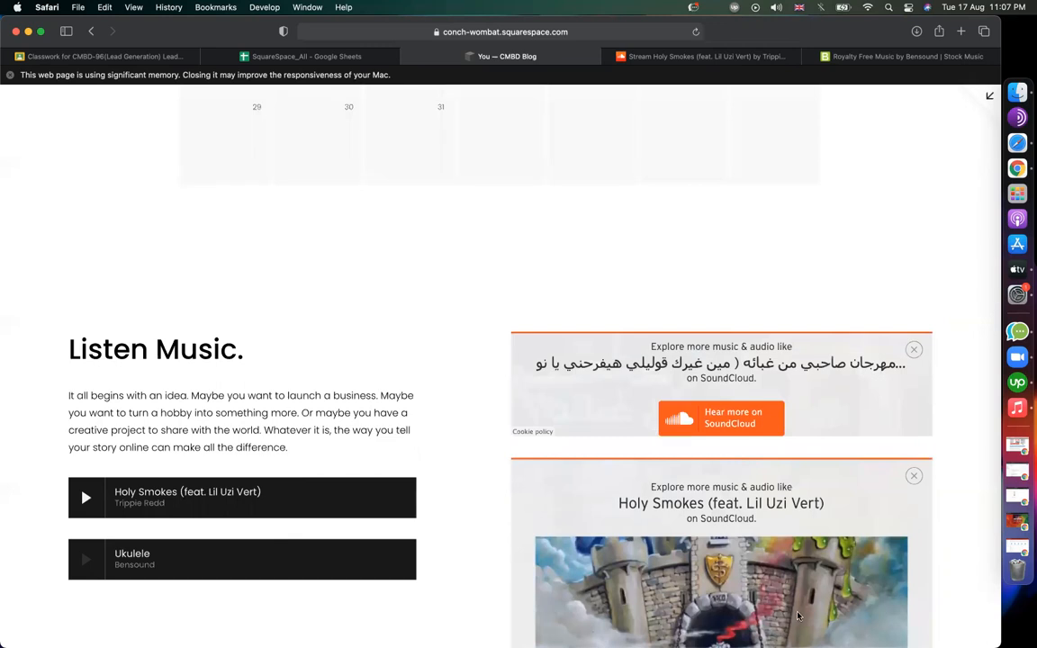